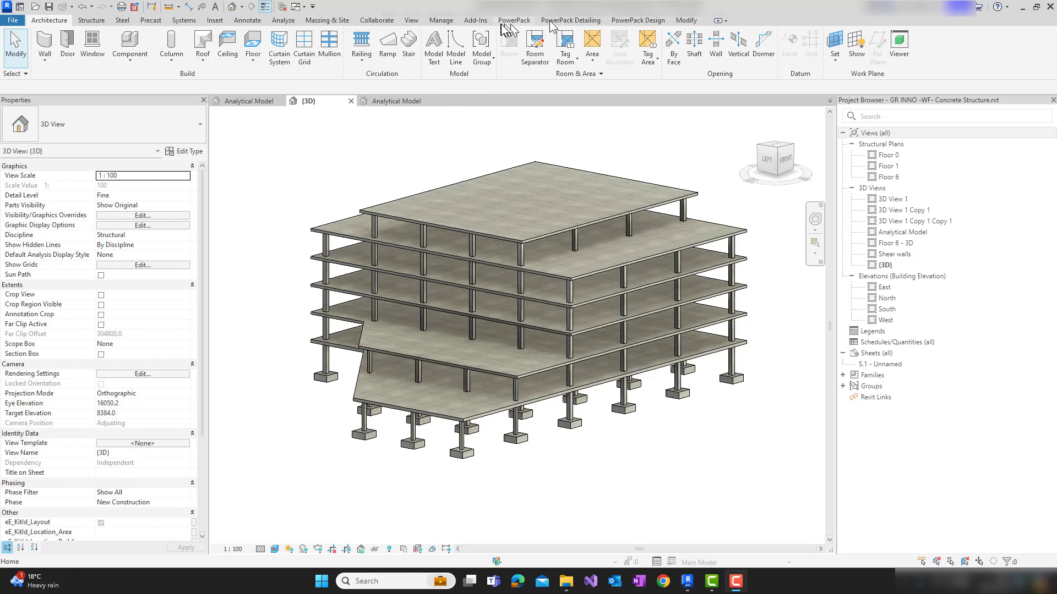
# Look through the available tools in the PowerPack, PowerPack Detailing and PowerPack Design sets
pyautogui.click(523, 21)
pyautogui.click(572, 21)
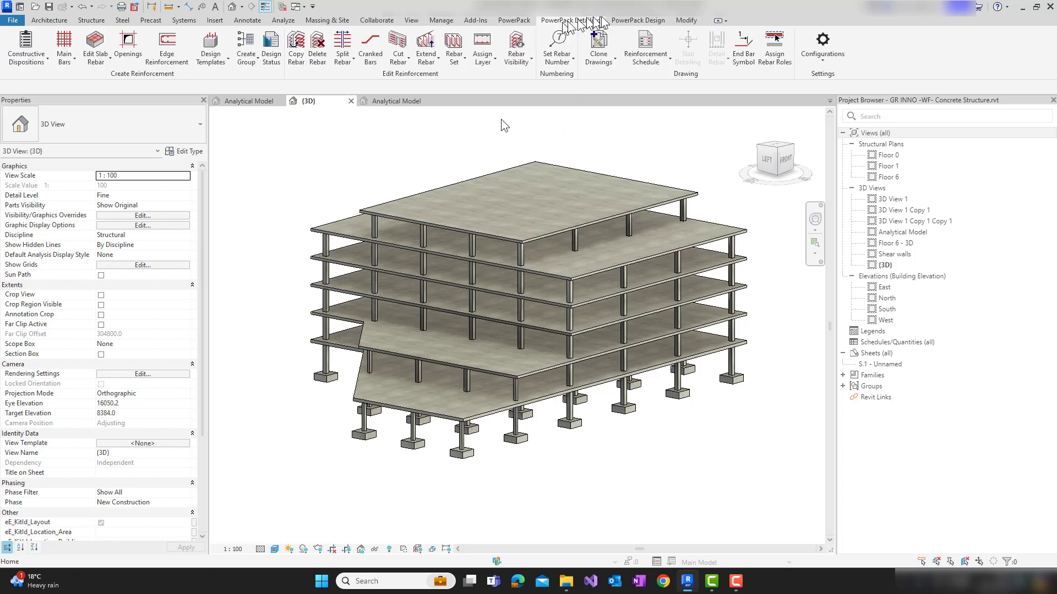
pyautogui.click(523, 23)
pyautogui.moveTo(422, 160)
pyautogui.mouseDown(button='middle')
pyautogui.moveTo(426, 178)
pyautogui.moveTo(417, 165)
pyautogui.mouseUp(button='middle')
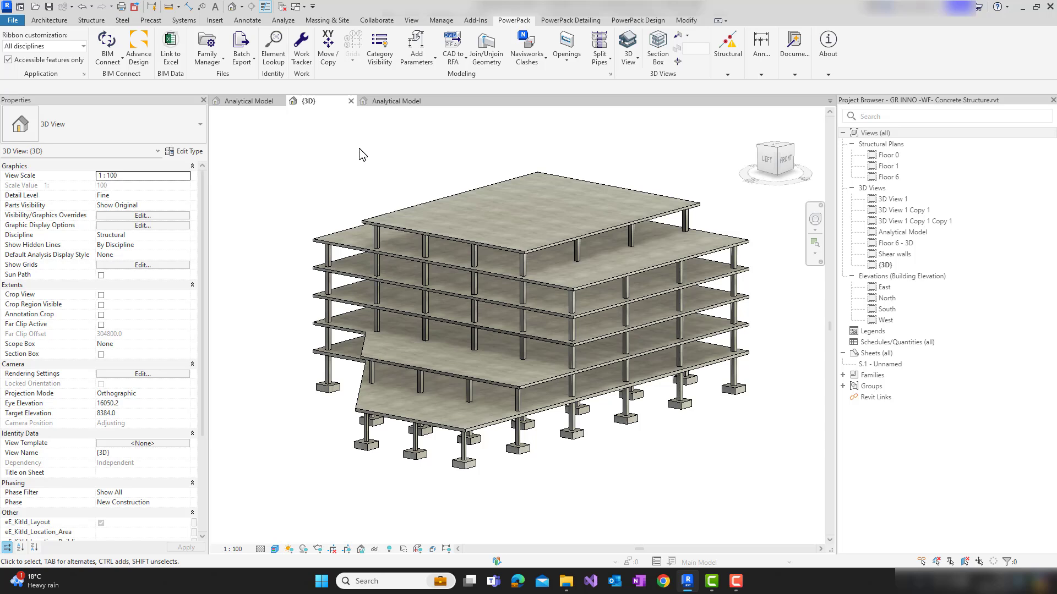
pyautogui.click(638, 20)
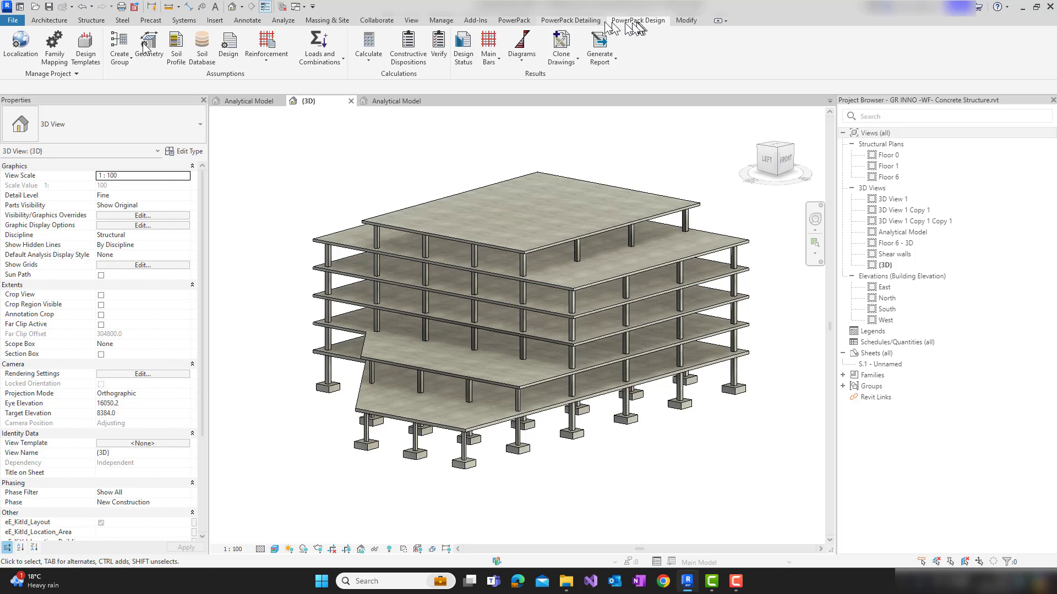
pyautogui.click(571, 20)
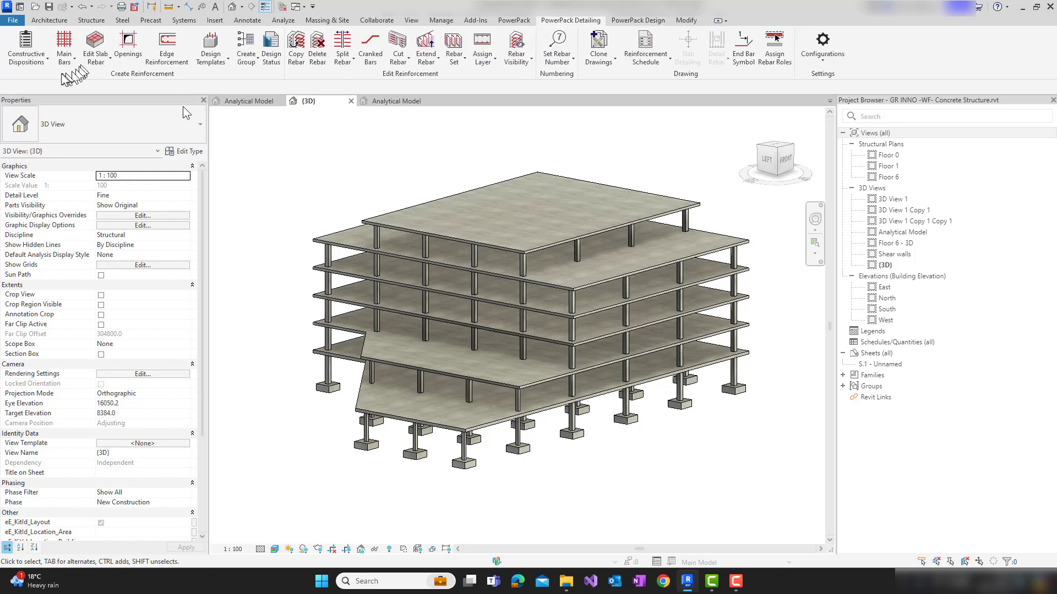
pyautogui.click(630, 22)
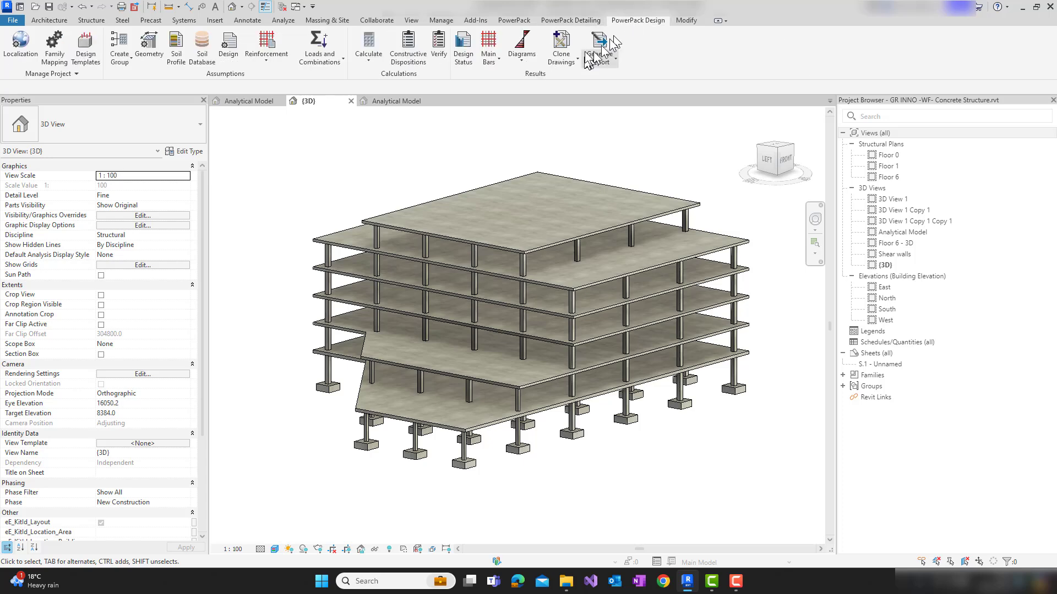
pyautogui.click(515, 20)
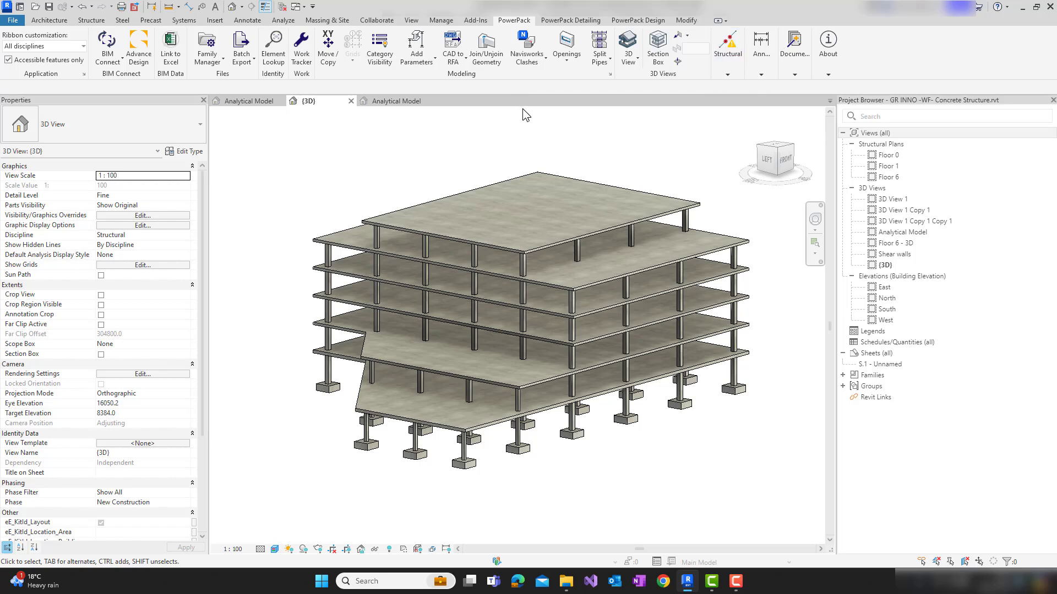
# Switch to the Analytical Model view of the loaded structure and examine it from the side
pyautogui.click(258, 101)
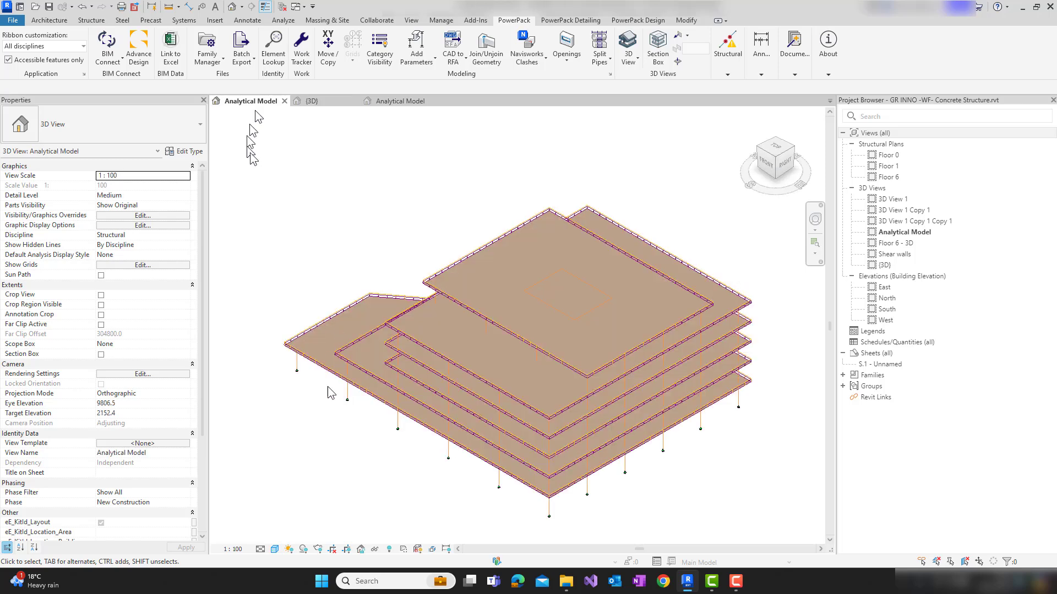
pyautogui.scroll(-2, 363, 256)
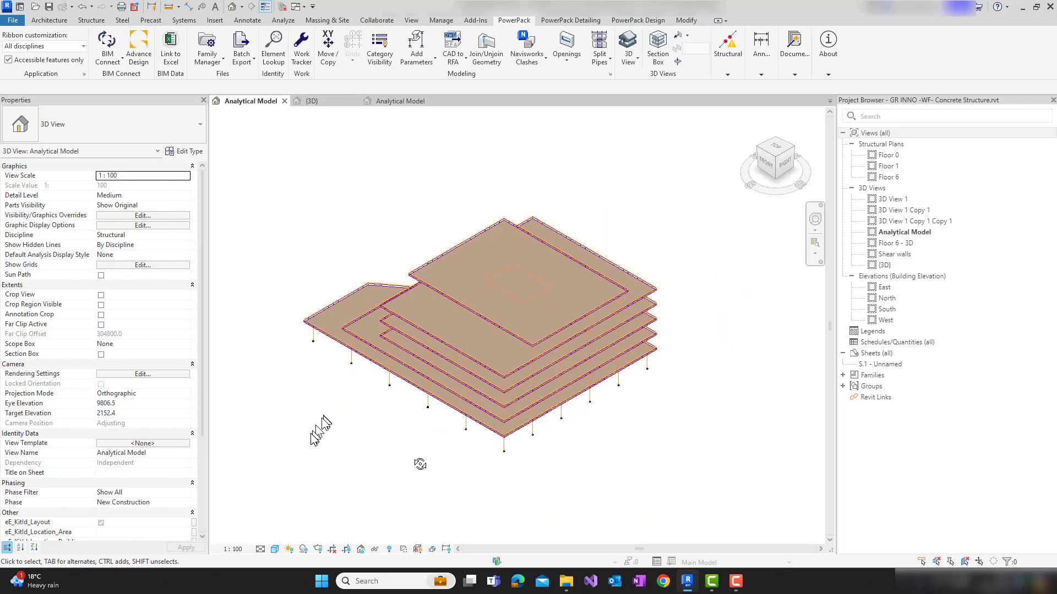
pyautogui.keyDown('shift'); pyautogui.moveTo(606, 381); pyautogui.dragTo(358, 393, button='middle'); pyautogui.keyUp('shift')
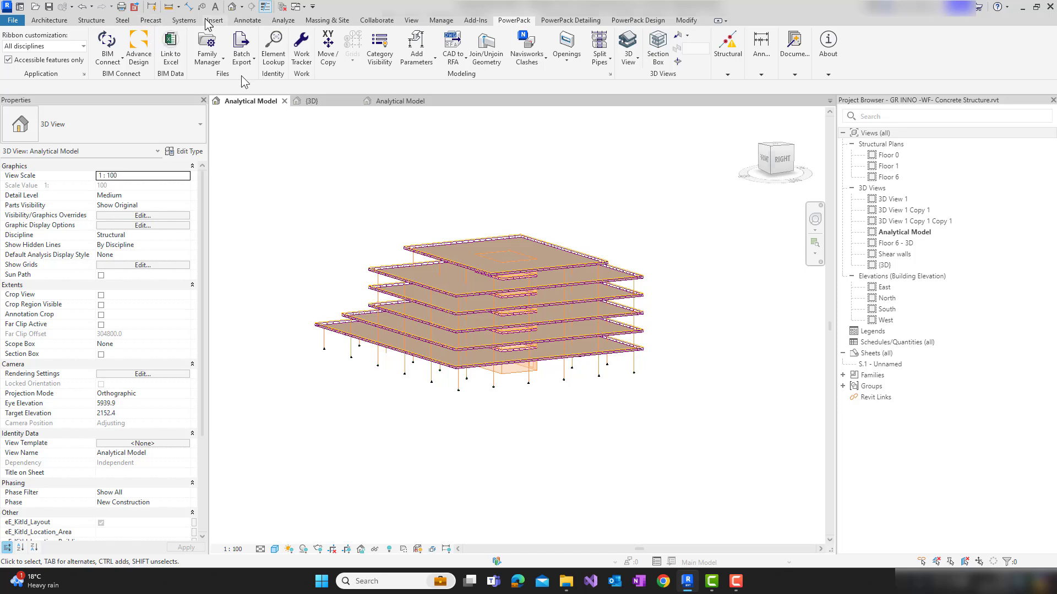
pyautogui.click(247, 20)
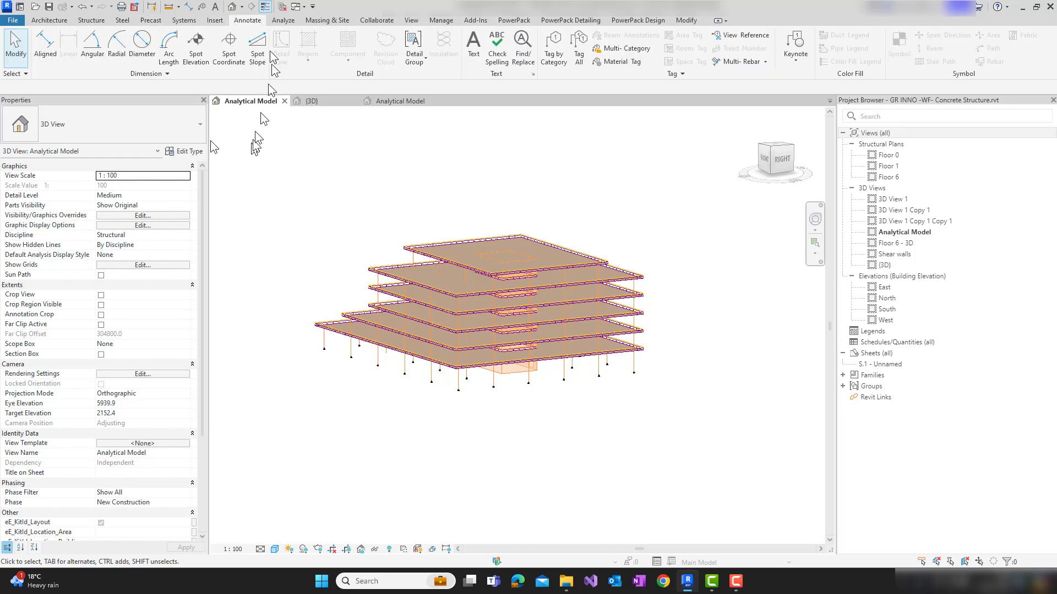
pyautogui.click(283, 20)
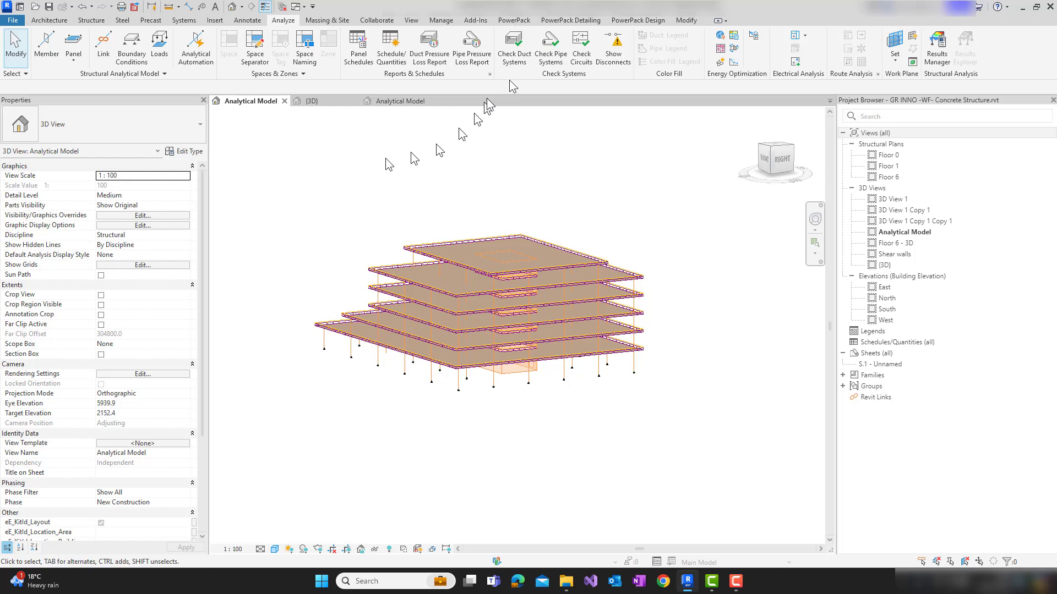
pyautogui.click(512, 20)
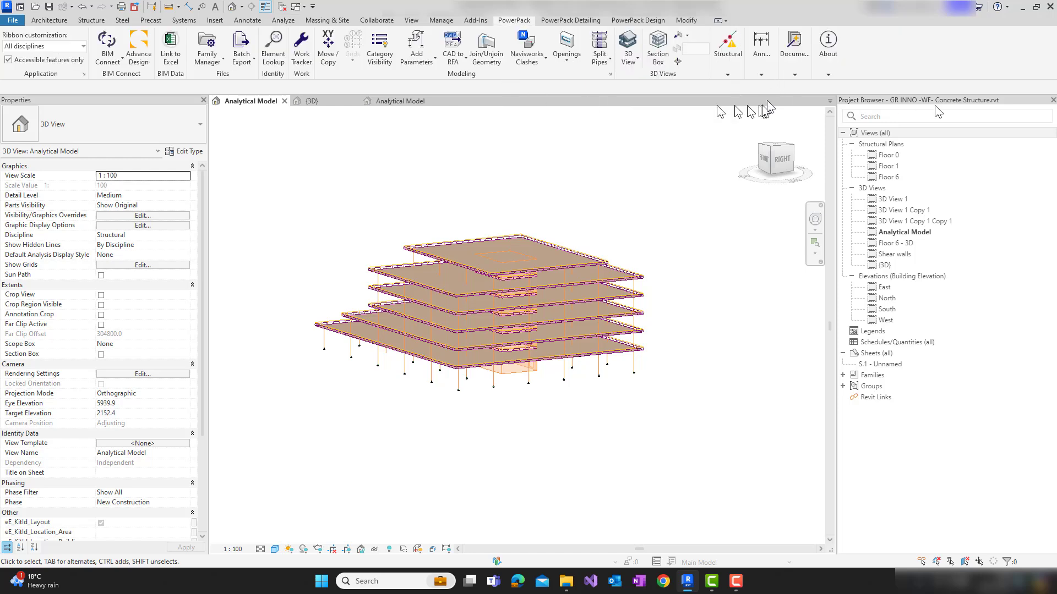
pyautogui.click(730, 69)
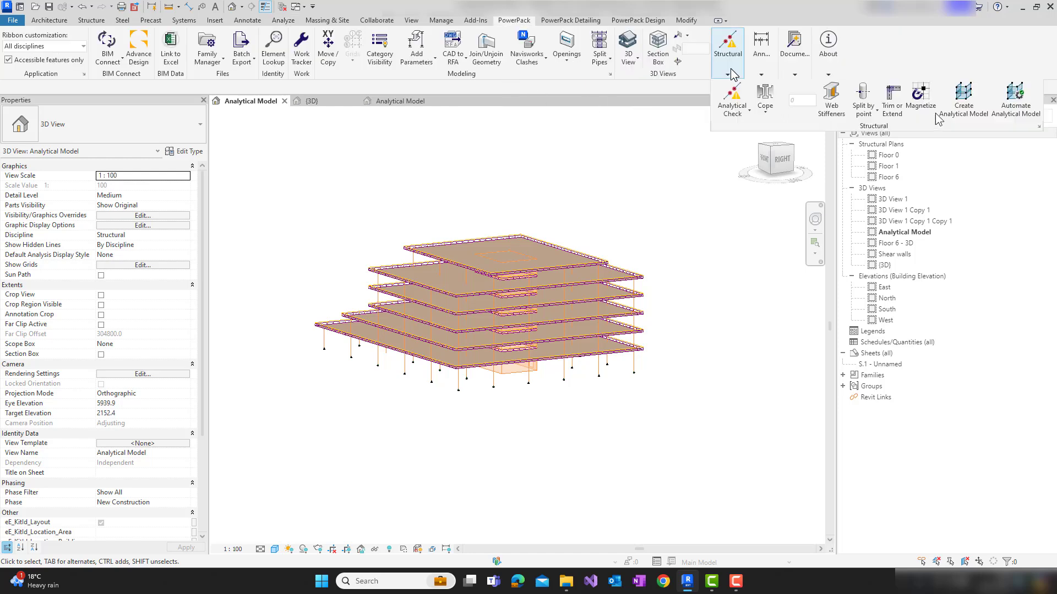
# Switch to the project whose Analytical Model view is empty and open its {3D} view showing the whole building
pyautogui.click(399, 101)
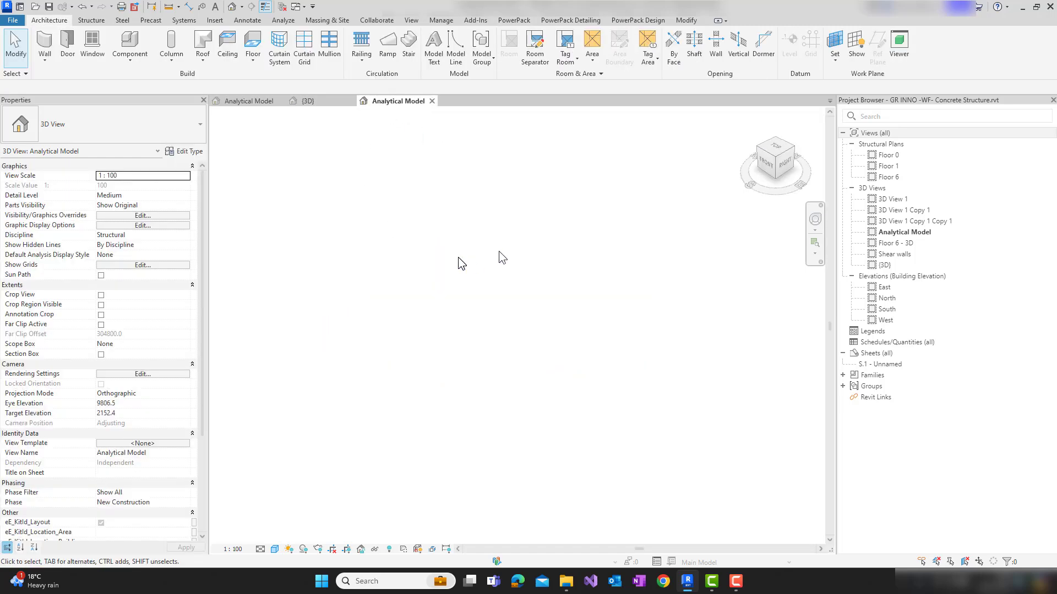
pyautogui.click(884, 266)
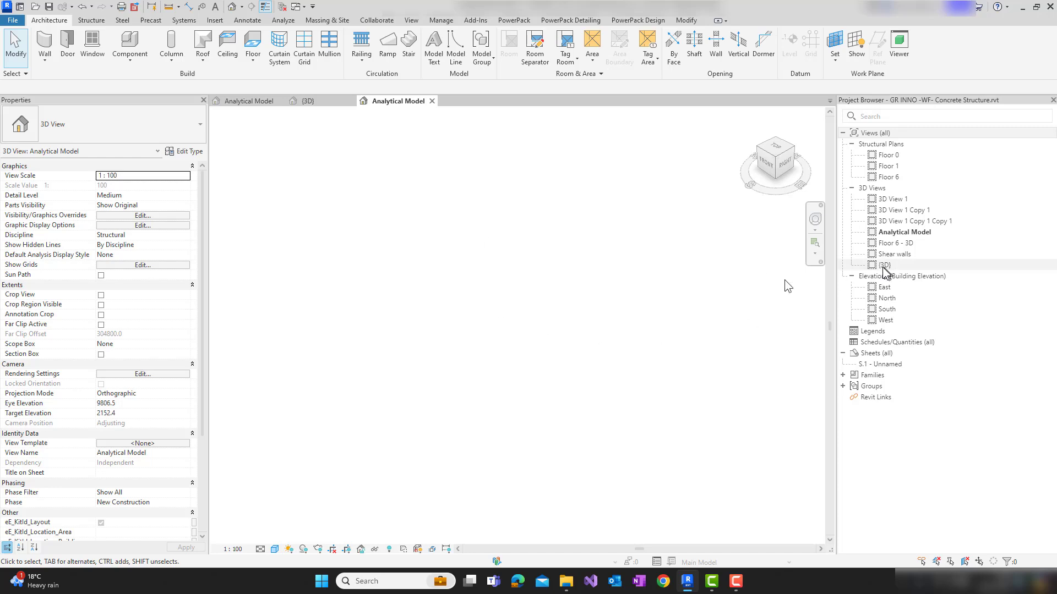
pyautogui.doubleClick(883, 266)
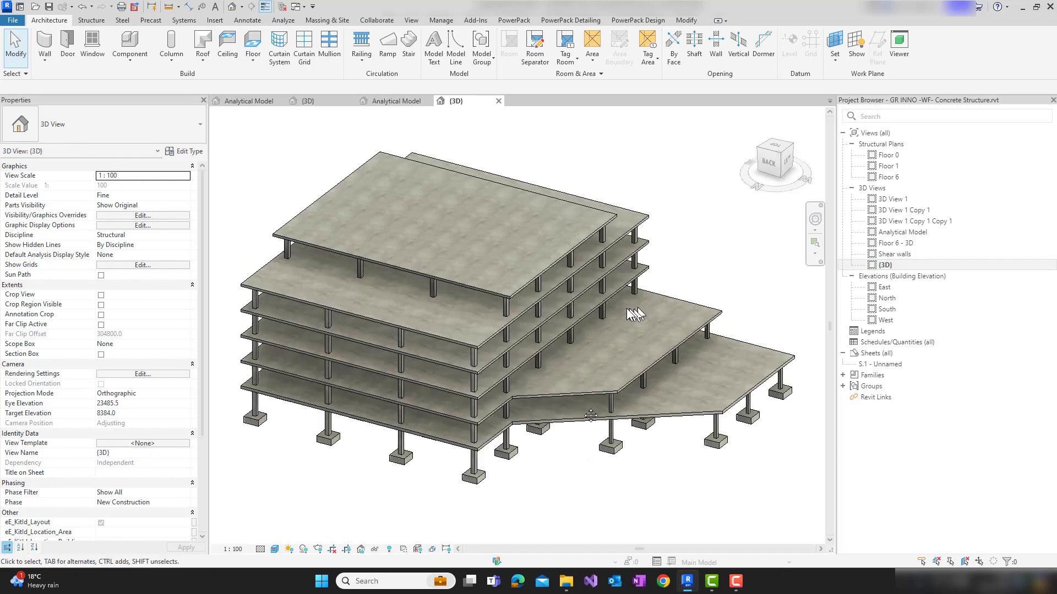
pyautogui.moveTo(588, 482); pyautogui.dragTo(590, 423, button='middle')
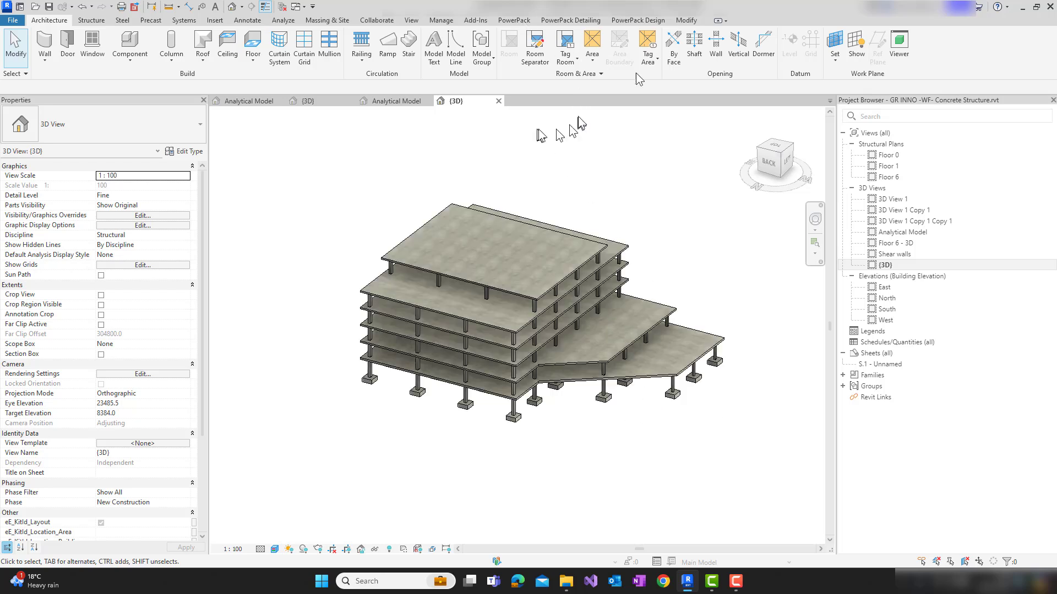
# Create the analytical model from all structural elements of the building with Create Analytical Model
pyautogui.click(523, 22)
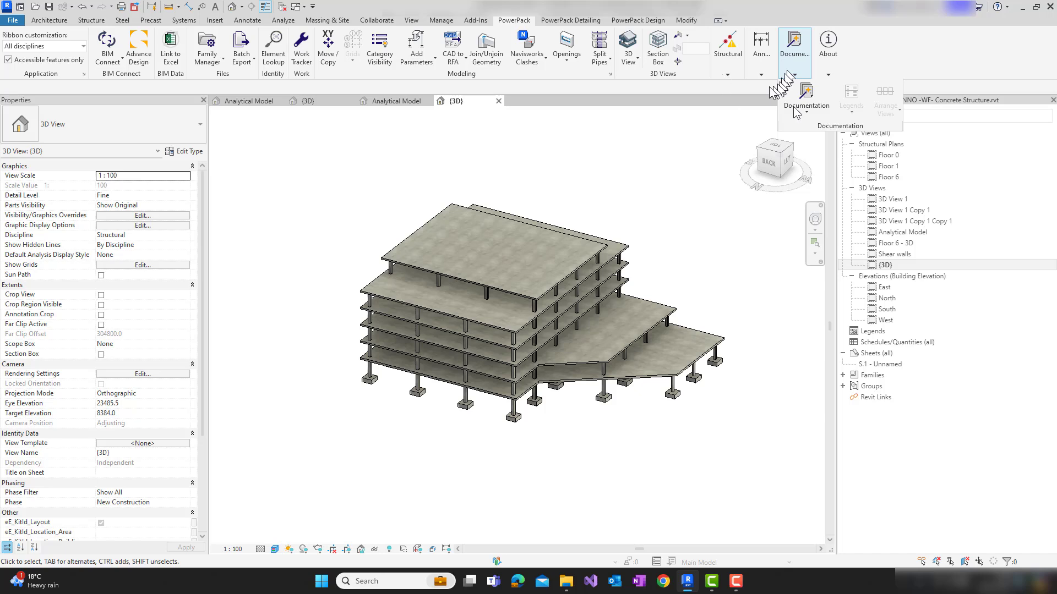
pyautogui.moveTo(721, 73)
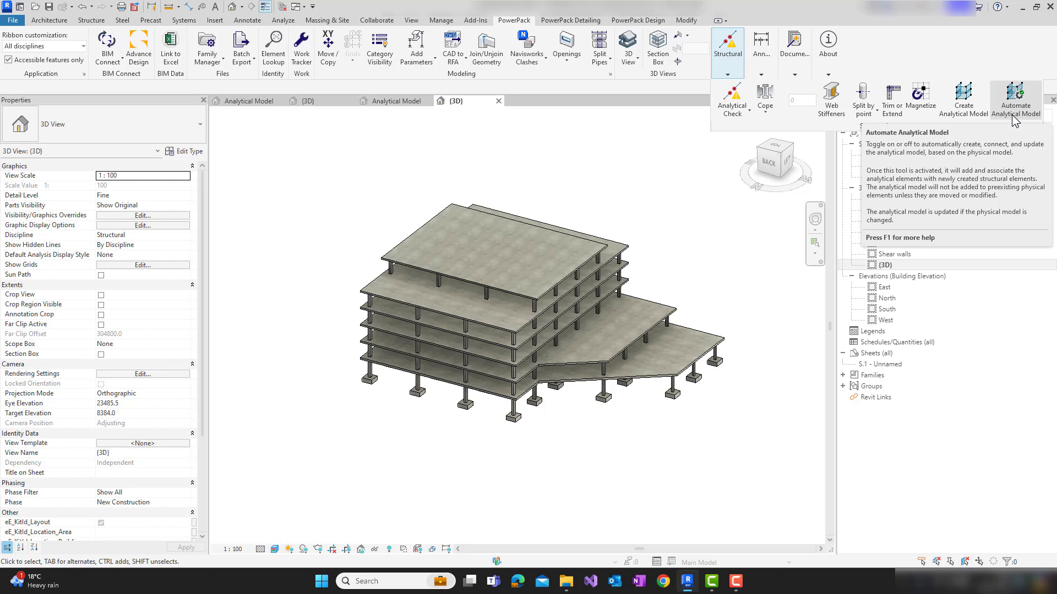
pyautogui.click(964, 99)
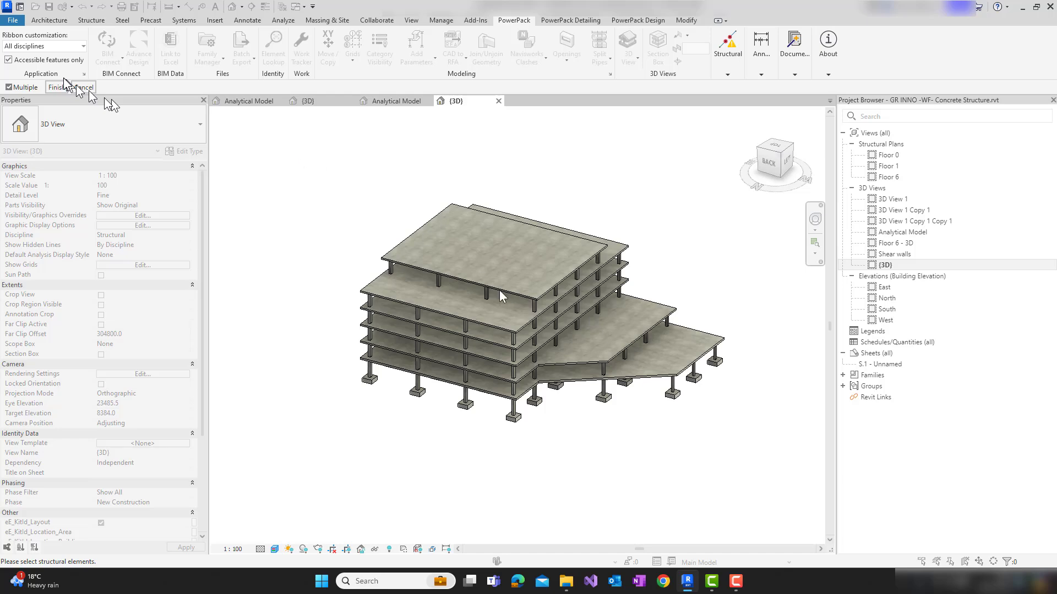
pyautogui.moveTo(290, 149); pyautogui.dragTo(754, 476)
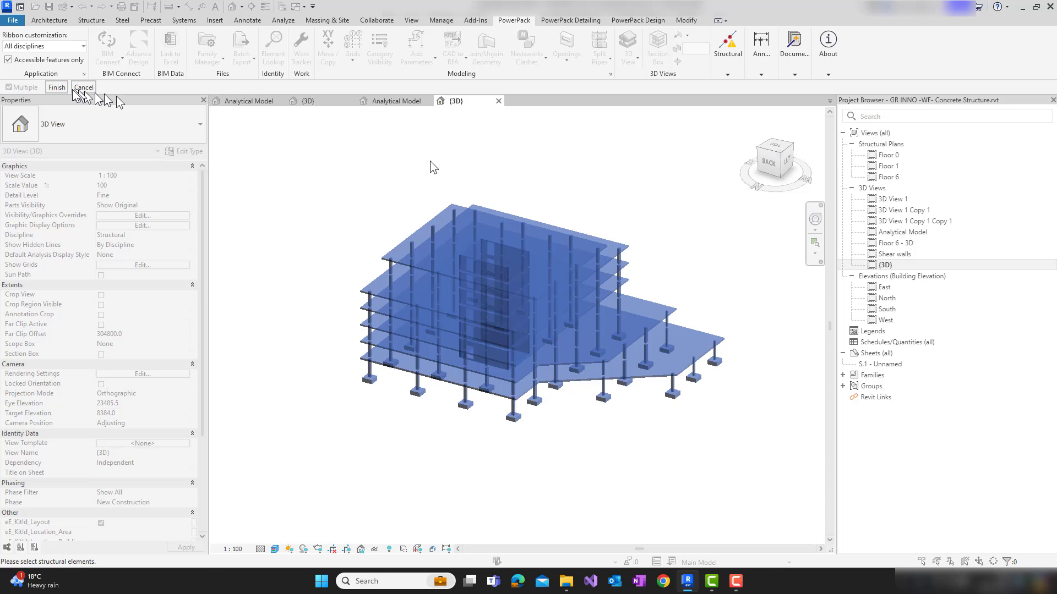
pyautogui.click(57, 87)
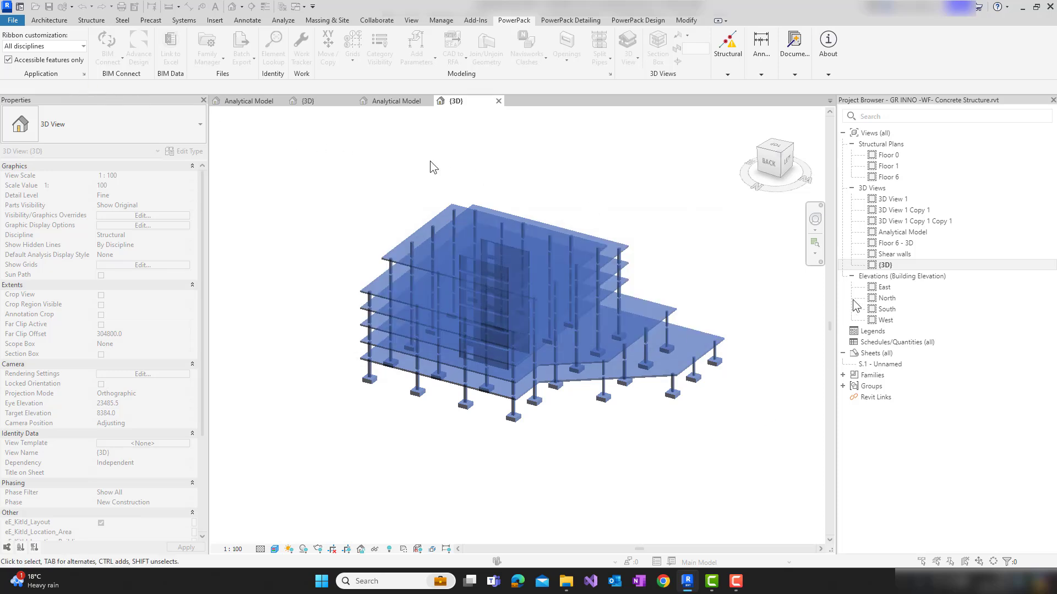
# Open the Analytical Model view and inspect the generated members, panels and core wall openings
pyautogui.doubleClick(901, 233)
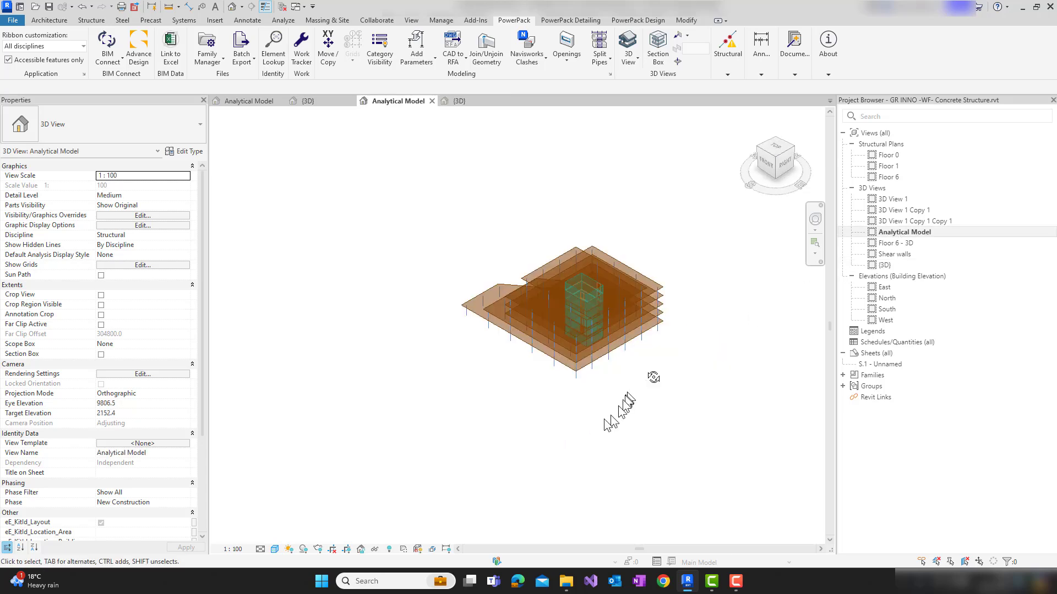
pyautogui.keyDown('shift'); pyautogui.moveTo(654, 377); pyautogui.dragTo(756, 365, button='middle'); pyautogui.keyUp('shift')
pyautogui.keyDown('shift'); pyautogui.moveTo(519, 385); pyautogui.dragTo(633, 300, button='middle'); pyautogui.keyUp('shift')
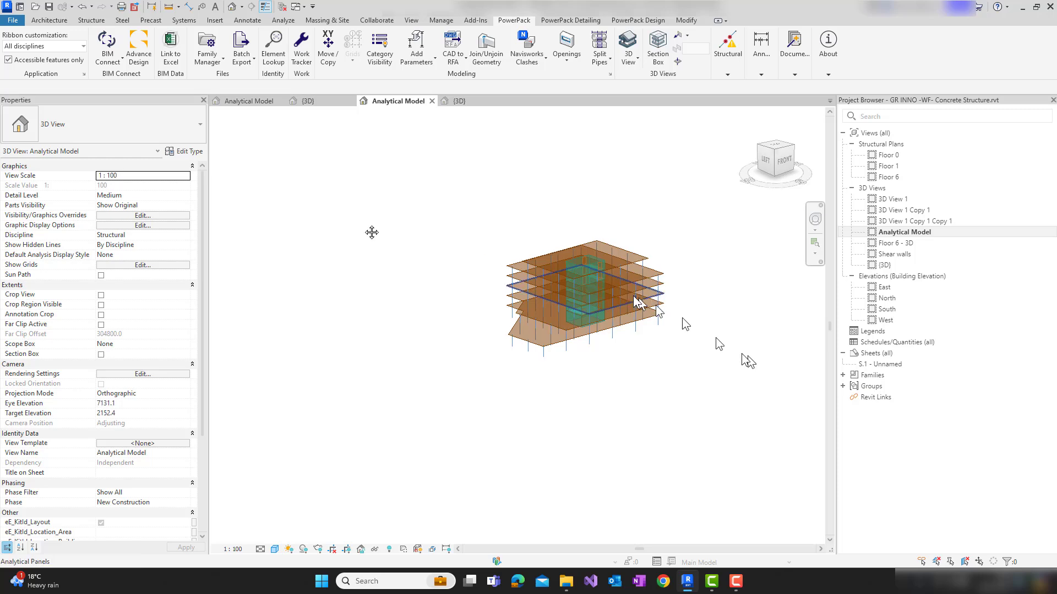
pyautogui.scroll(5, 559, 276)
pyautogui.scroll(1, 606, 207)
pyautogui.moveTo(607, 207); pyautogui.dragTo(304, 128, button='middle')
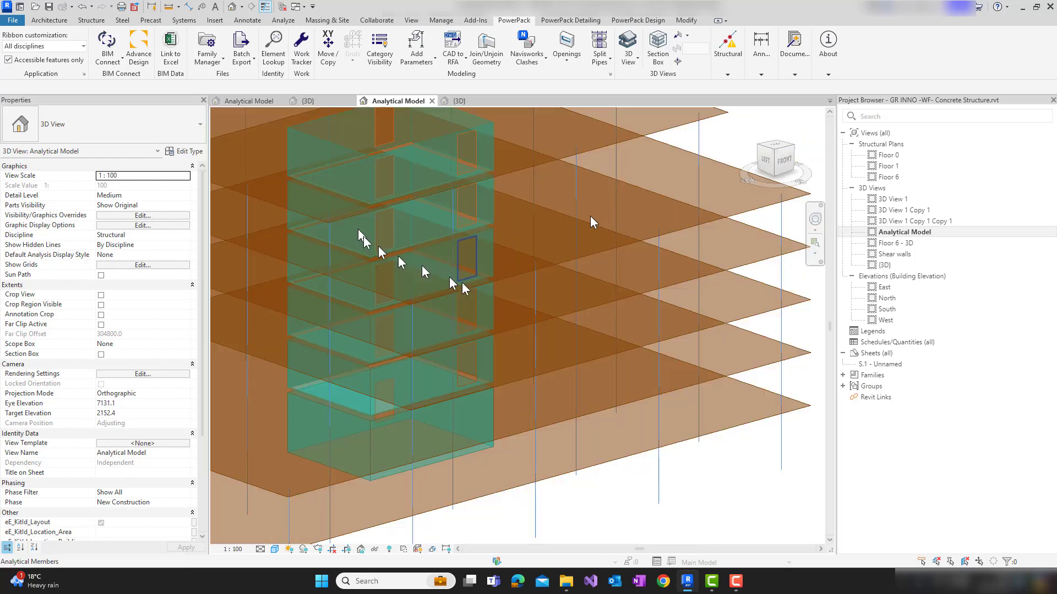
pyautogui.scroll(-5, 595, 212)
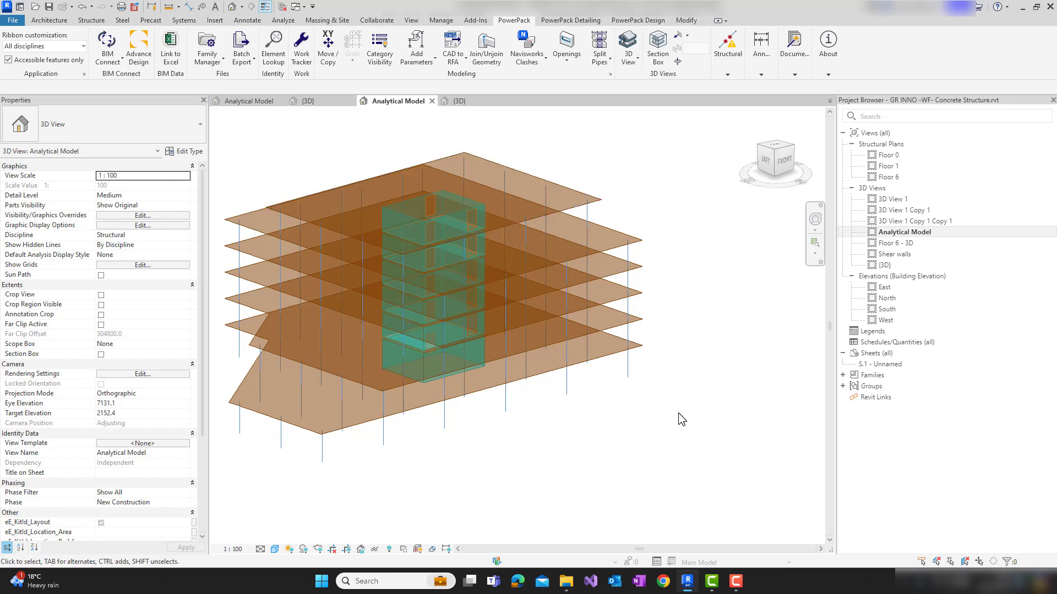
# Close the Analytical Model and {3D} views of the project with the newly generated analytical model
pyautogui.click(433, 101)
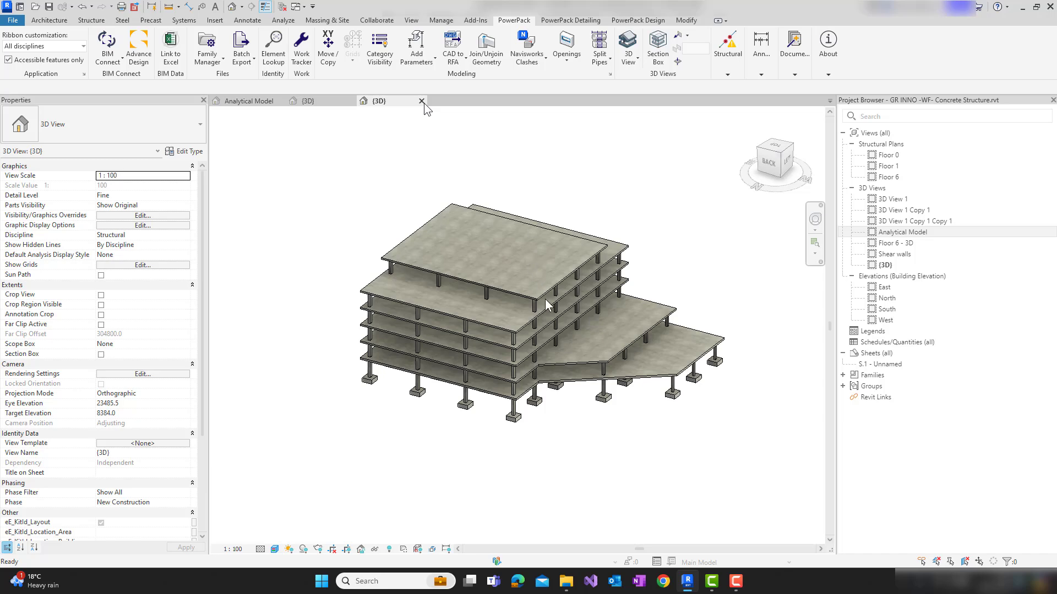
pyautogui.click(421, 101)
pyautogui.click(550, 297)
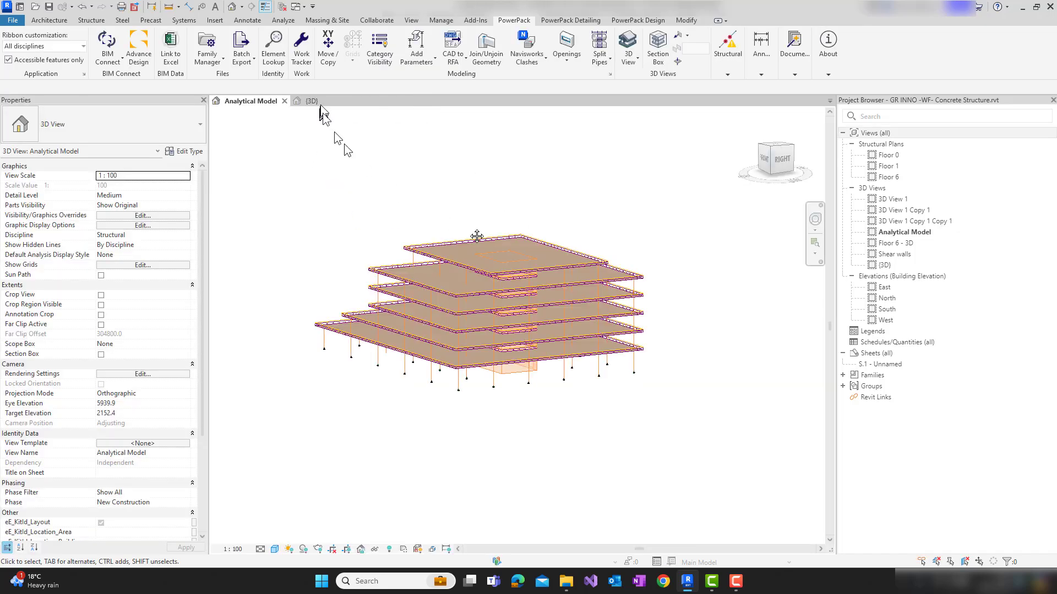
# Examine the area loads, slabs and supports of the remaining project's analytical model from several sides
pyautogui.moveTo(414, 200); pyautogui.dragTo(471, 234, button='middle')
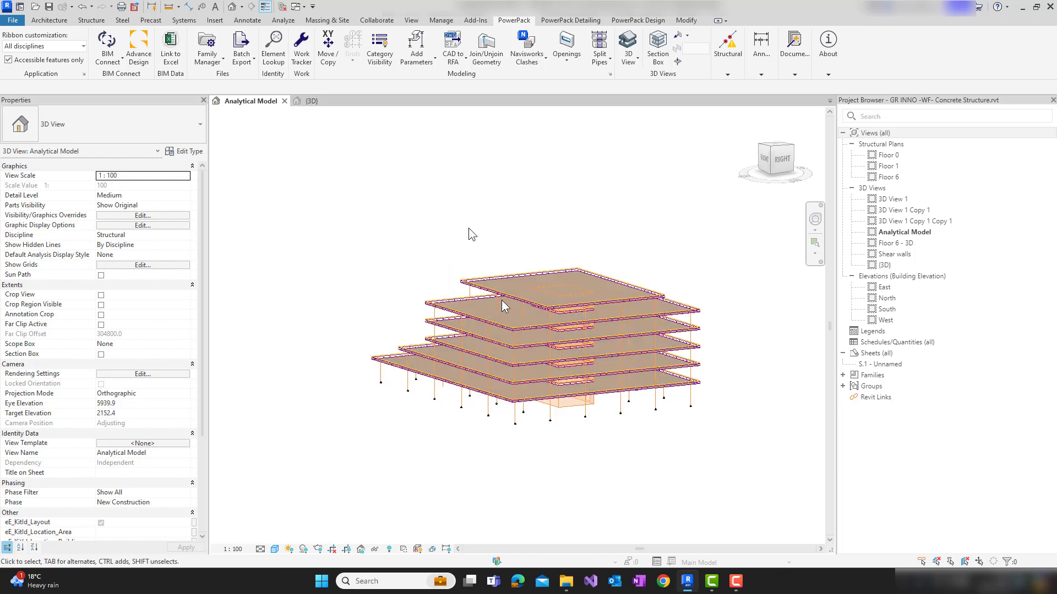
pyautogui.scroll(3, 503, 303)
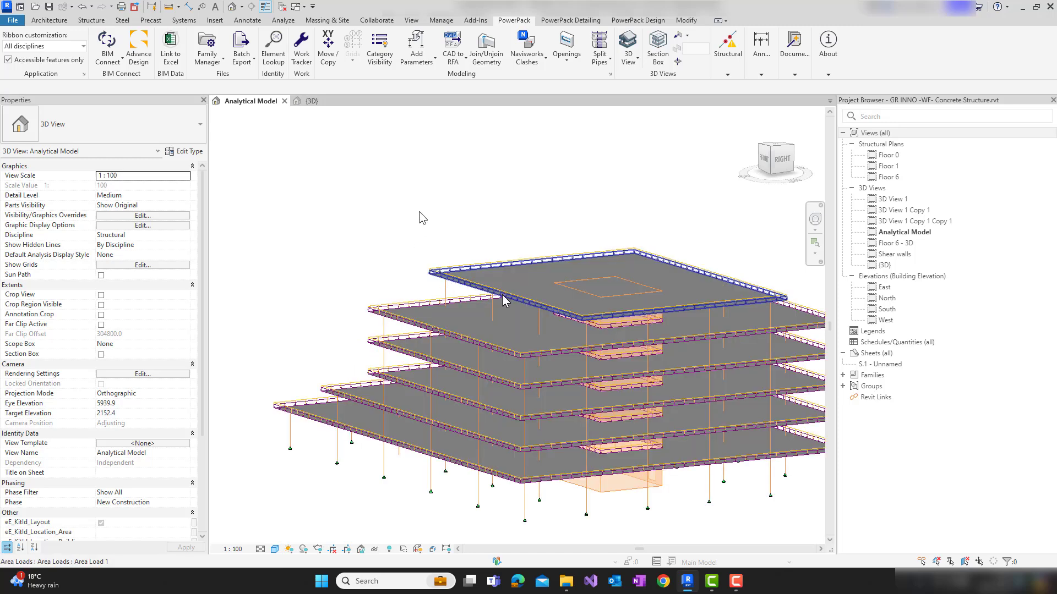
pyautogui.scroll(3, 503, 300)
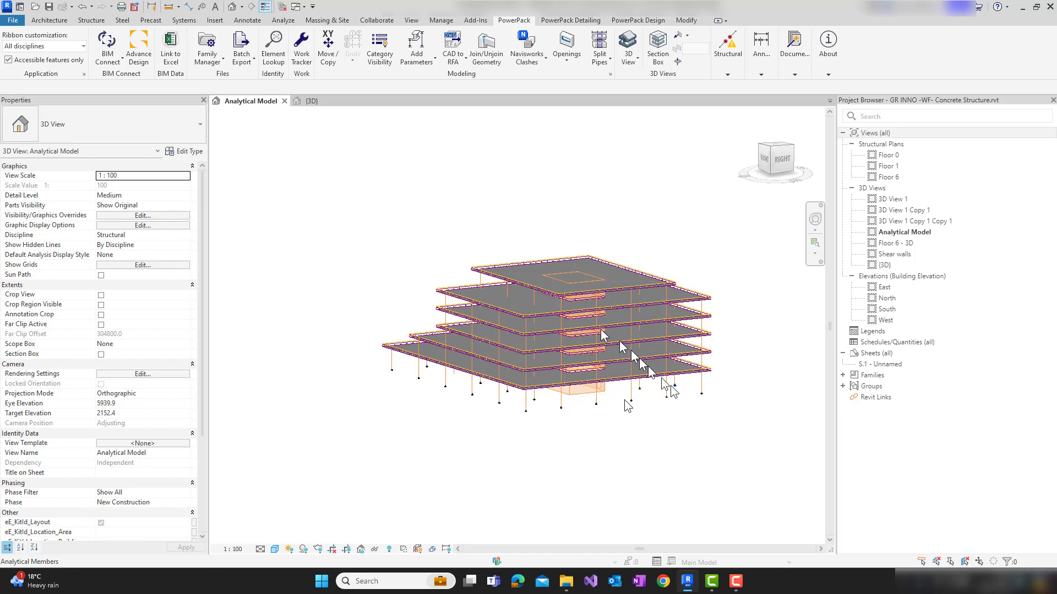
pyautogui.moveTo(660, 397)
pyautogui.mouseDown(button='middle')
pyautogui.moveTo(553, 416)
pyautogui.moveTo(776, 435)
pyautogui.mouseUp(button='middle')
pyautogui.keyDown('shift'); pyautogui.moveTo(655, 430); pyautogui.dragTo(688, 429, button='middle'); pyautogui.keyUp('shift')
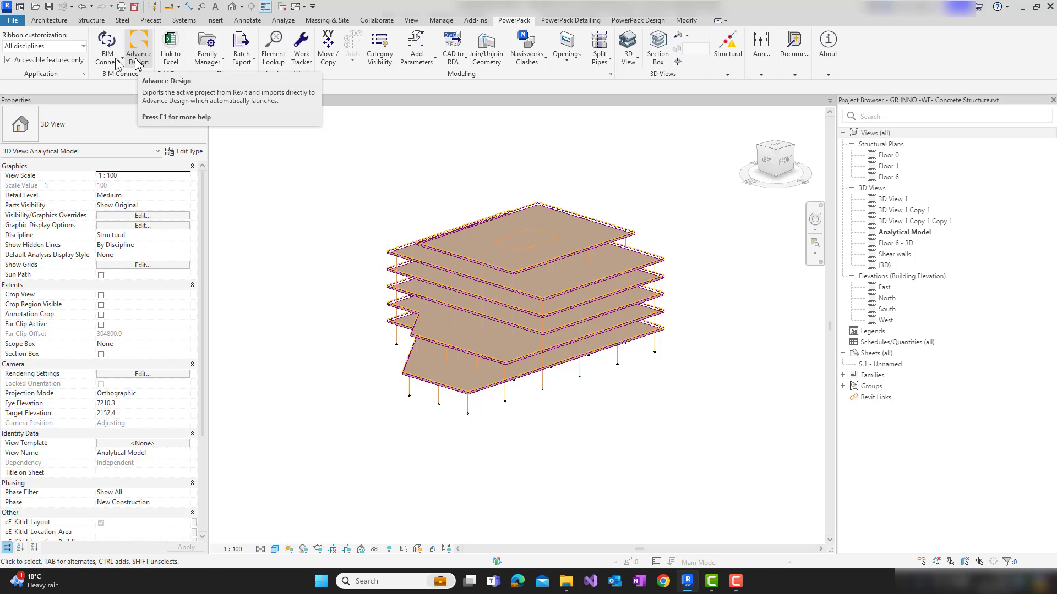
# Examine the BIM Connect export options, including automatic software launch and the other file formats, and close the dialog without exporting
pyautogui.click(116, 62)
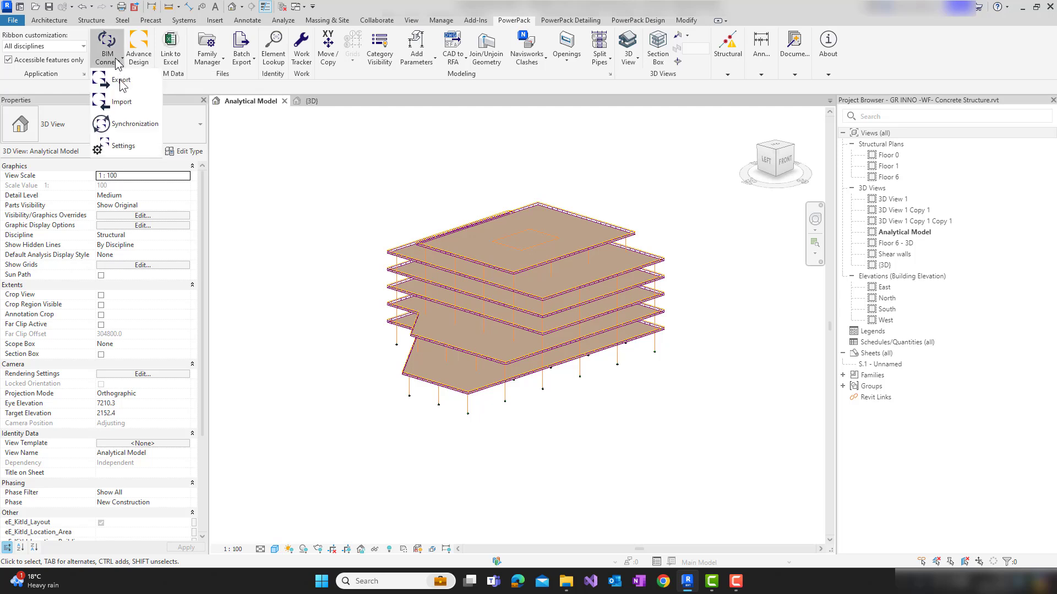
pyautogui.click(127, 80)
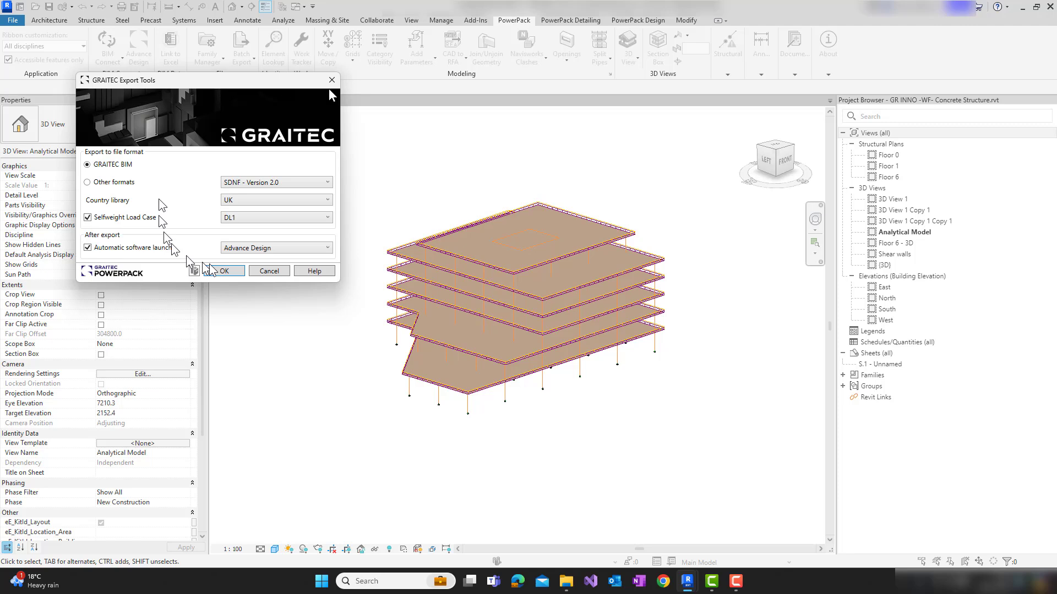
pyautogui.moveTo(223, 88); pyautogui.dragTo(328, 88)
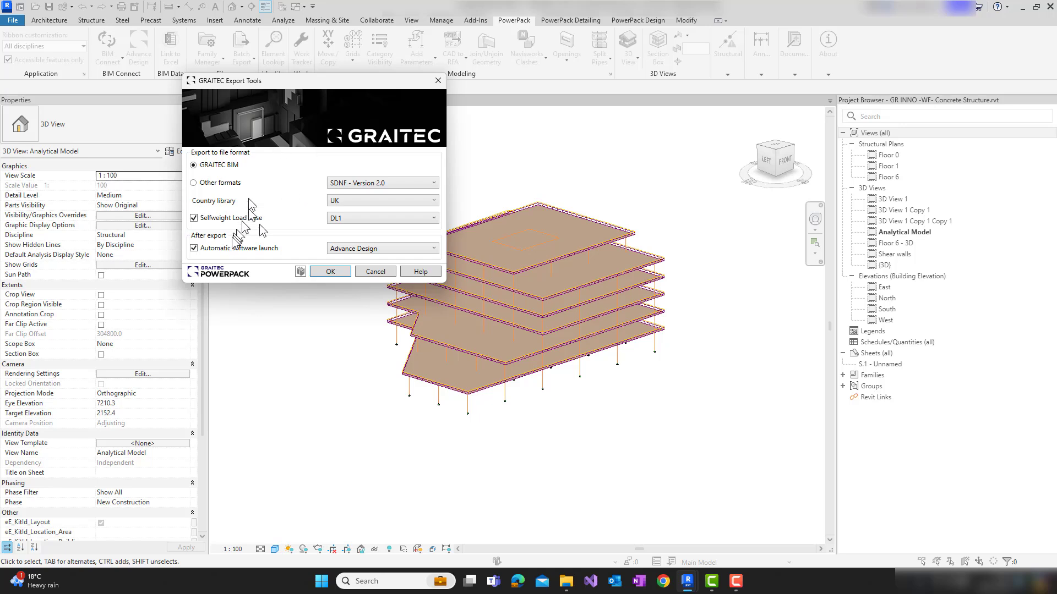
pyautogui.click(237, 248)
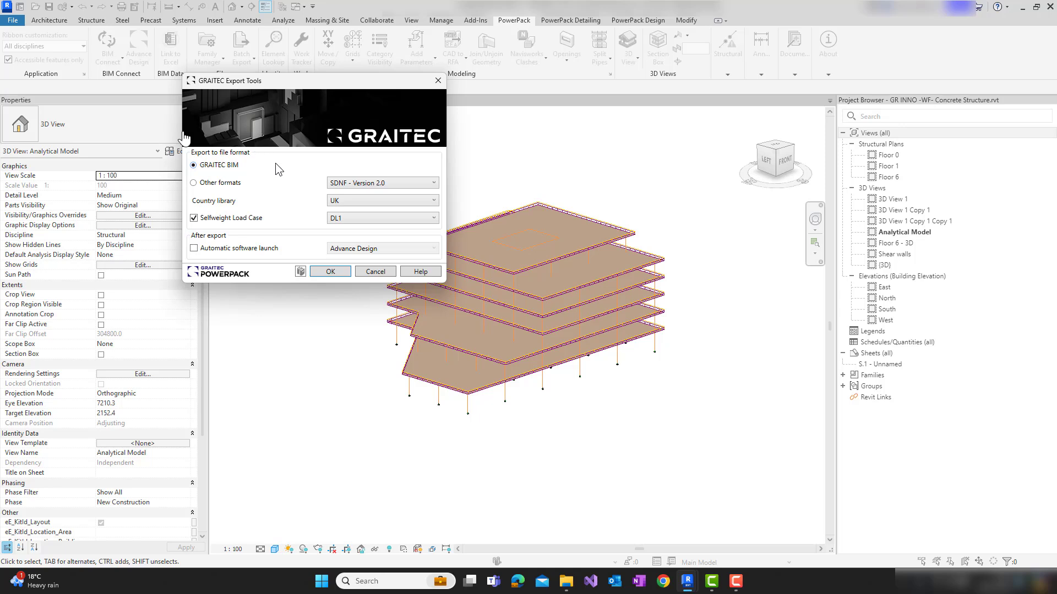
pyautogui.click(220, 183)
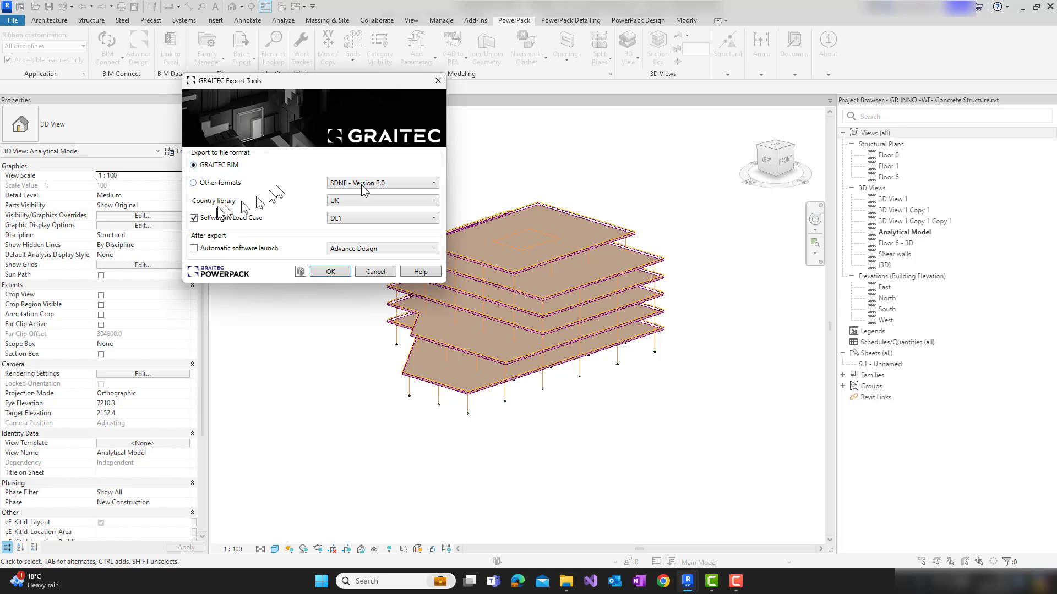
pyautogui.click(362, 186)
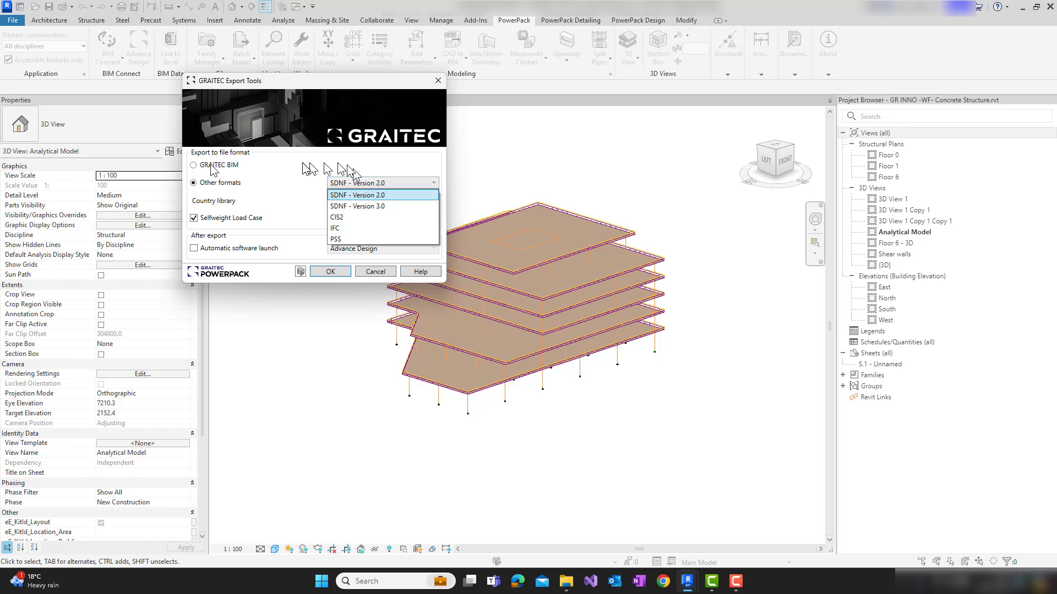
pyautogui.click(375, 271)
pyautogui.click(375, 272)
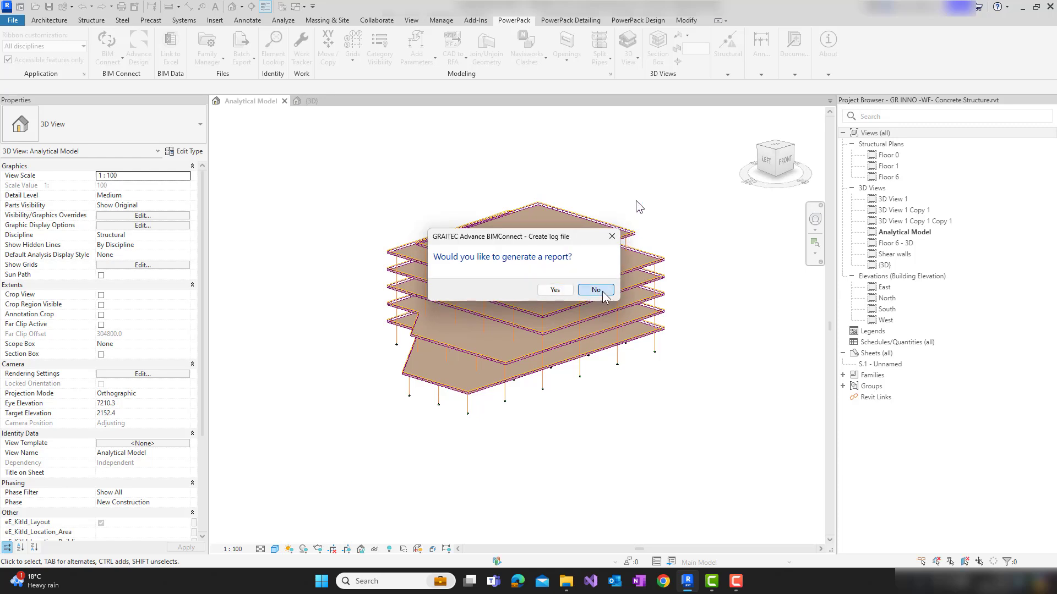
# Export the project directly to Advance Design without a report, and assign the library concrete C25/30 to the unrecognised C25 material
pyautogui.click(596, 290)
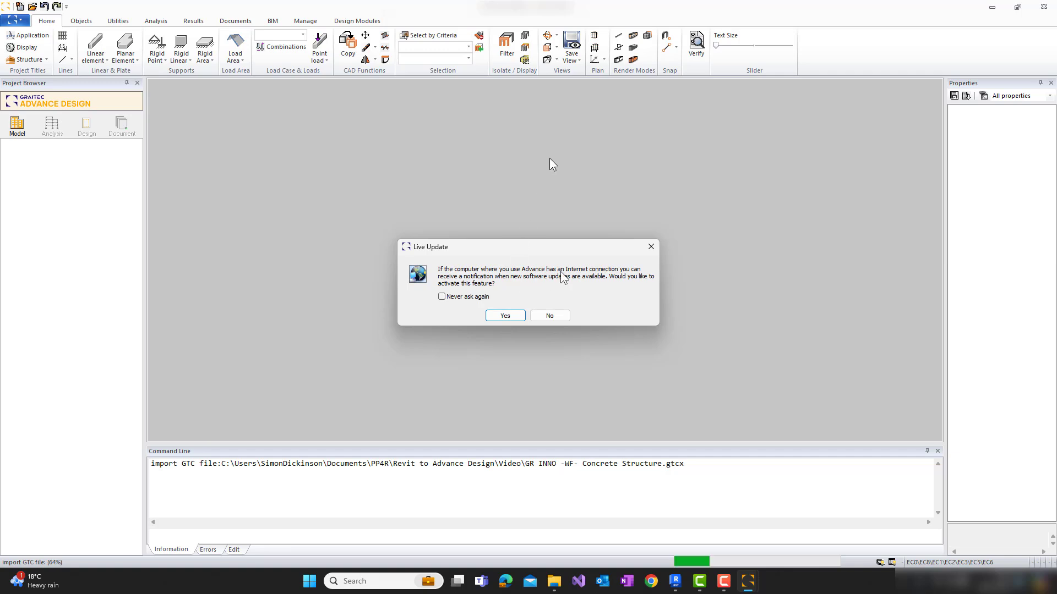
pyautogui.click(550, 315)
pyautogui.moveTo(550, 157); pyautogui.dragTo(542, 357)
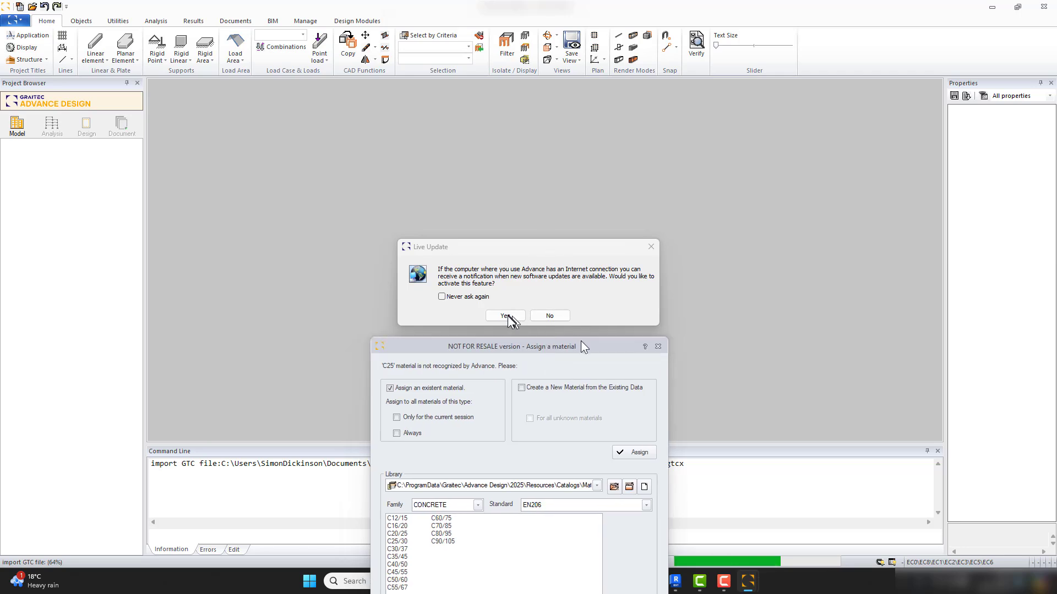
pyautogui.moveTo(583, 345); pyautogui.dragTo(603, 163)
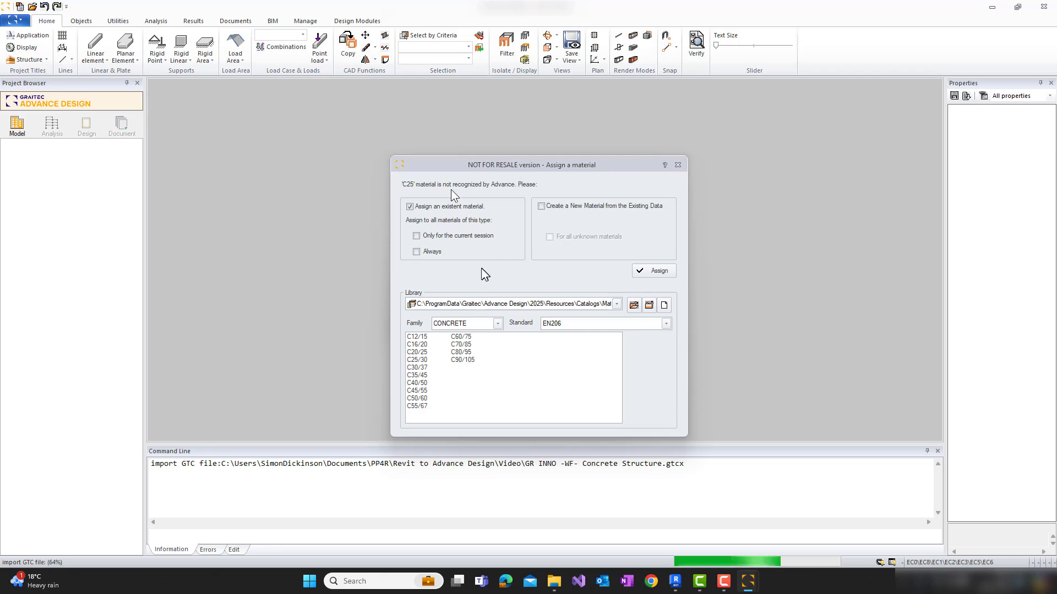
pyautogui.click(417, 360)
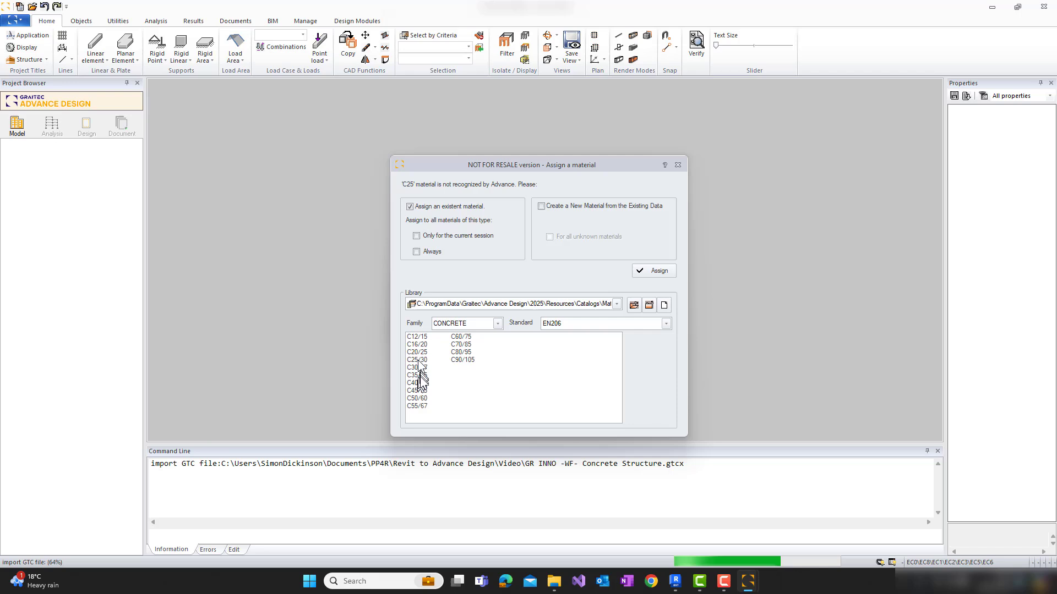
pyautogui.click(654, 271)
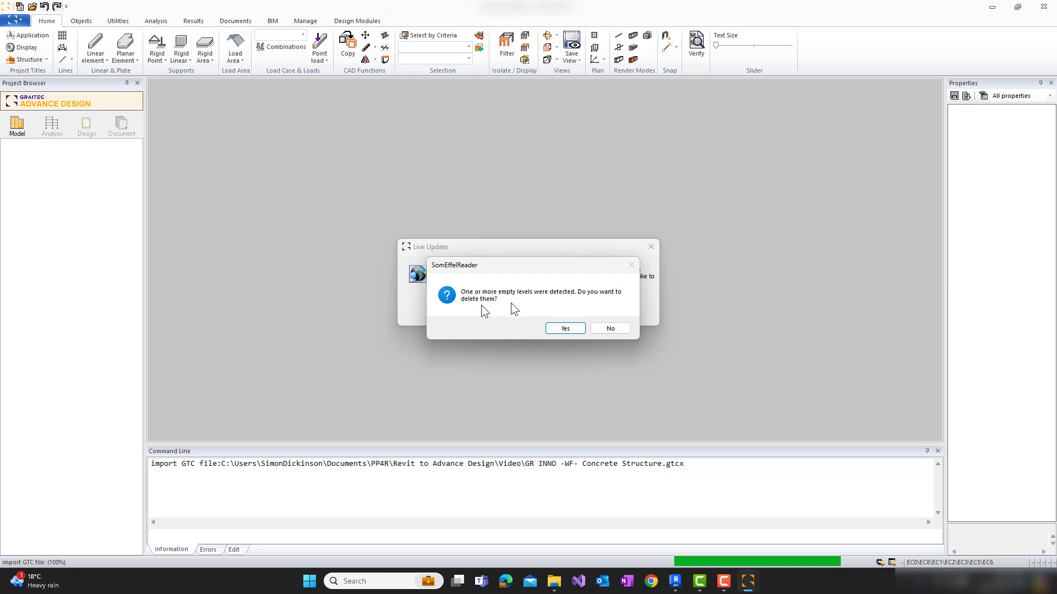
# Delete the imported model's empty levels, allow the Live Update check, and accept the default project titles and workspace settings
pyautogui.click(556, 328)
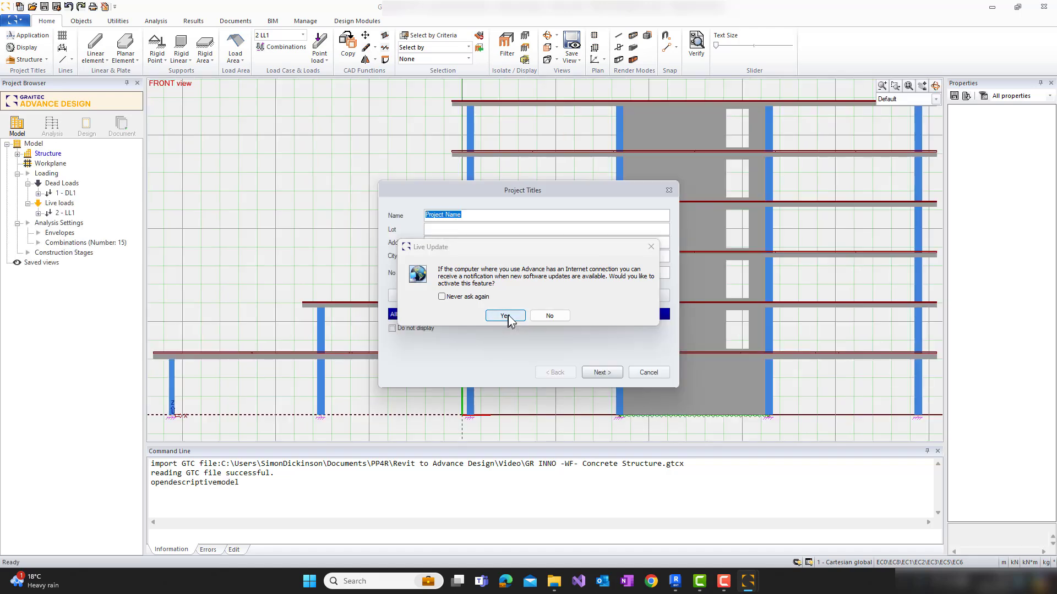
pyautogui.click(505, 316)
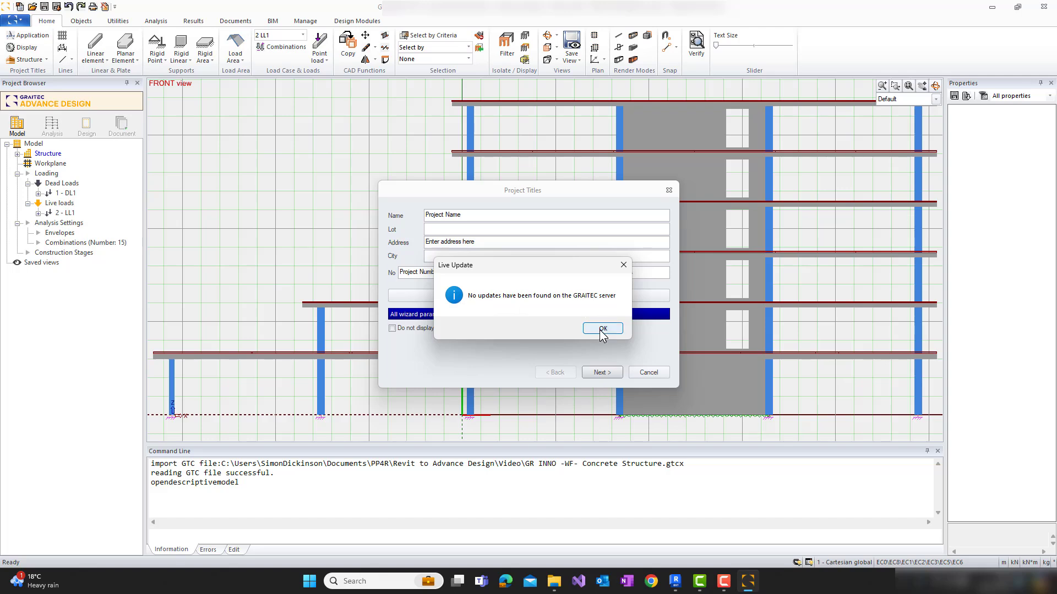
pyautogui.click(603, 330)
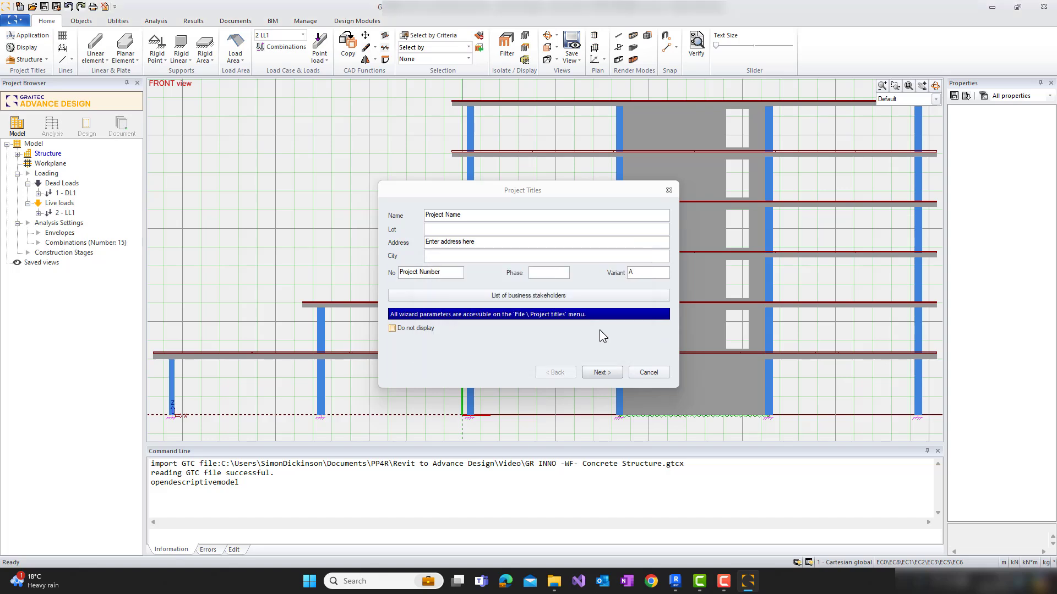
pyautogui.click(601, 373)
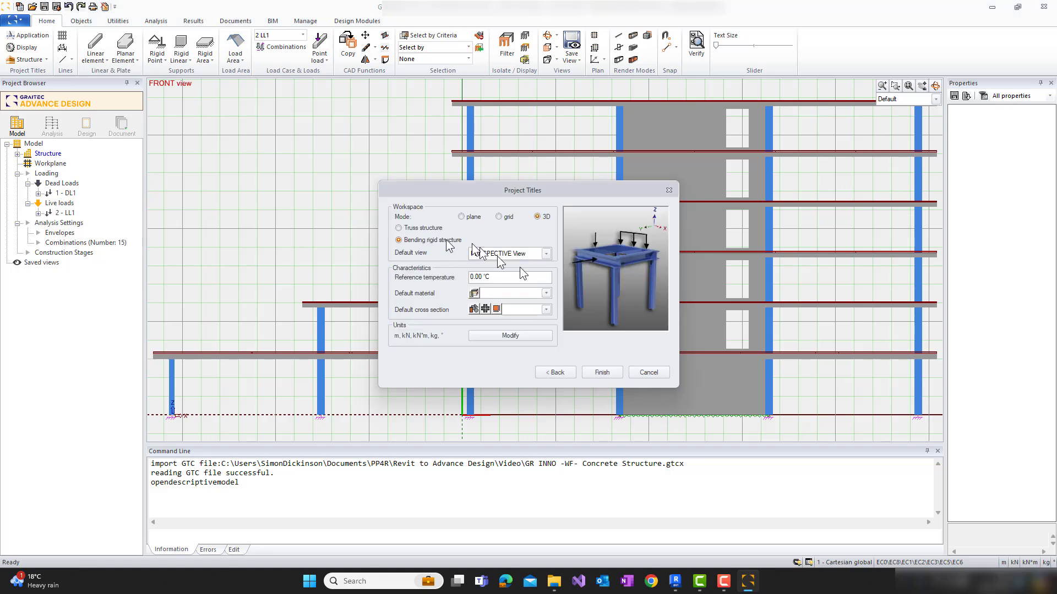
pyautogui.click(612, 372)
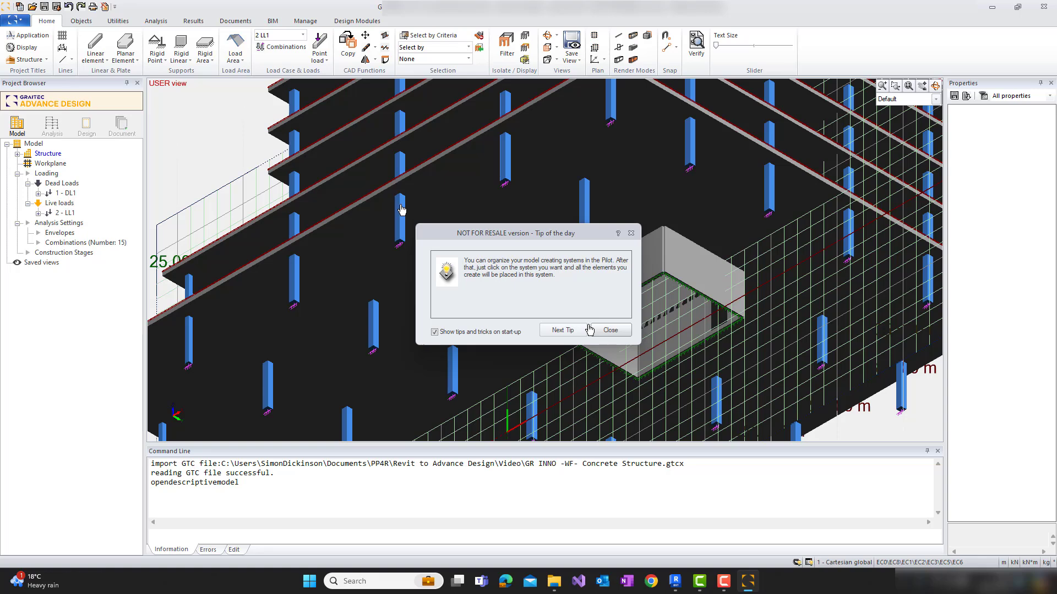
# Examine the imported building's slabs, columns, core walls and base supports from above, from the front and from below
pyautogui.keyDown('shift'); pyautogui.moveTo(399, 208); pyautogui.dragTo(579, 293, button='middle'); pyautogui.keyUp('shift')
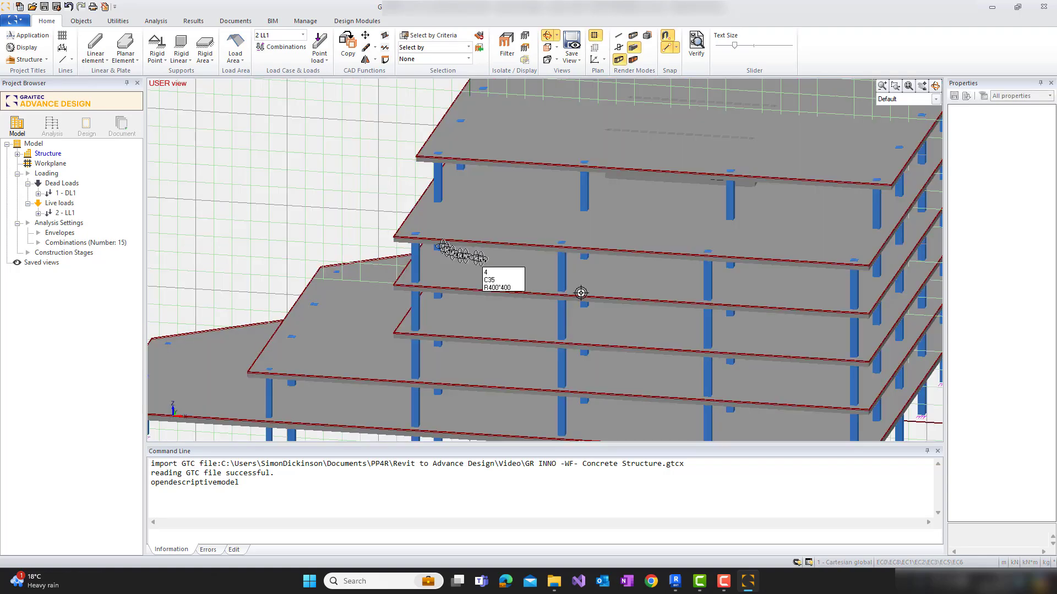
pyautogui.scroll(-3, 579, 293)
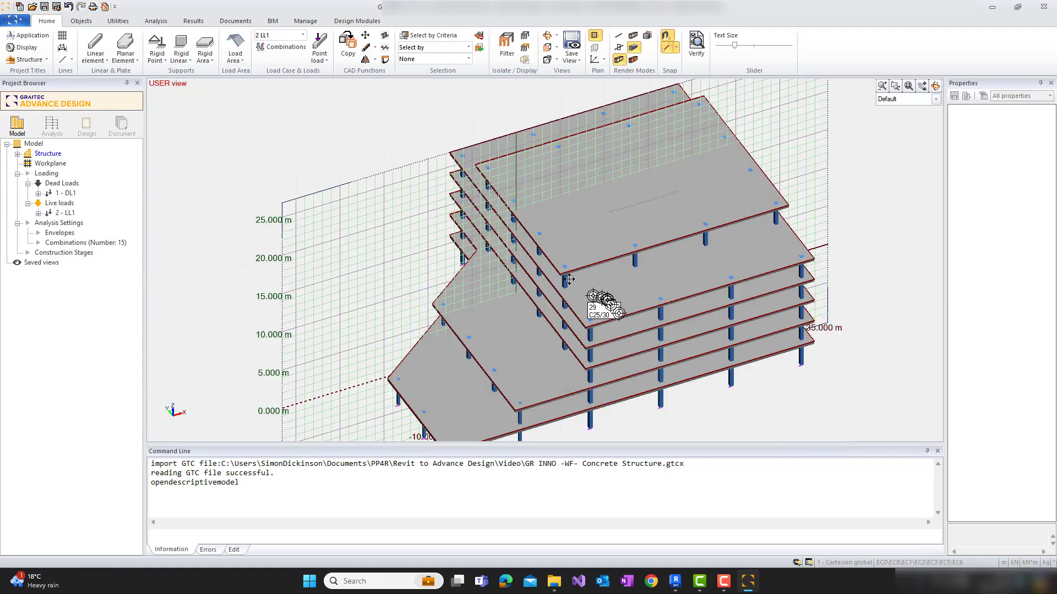
pyautogui.moveTo(633, 351); pyautogui.dragTo(570, 285, button='middle')
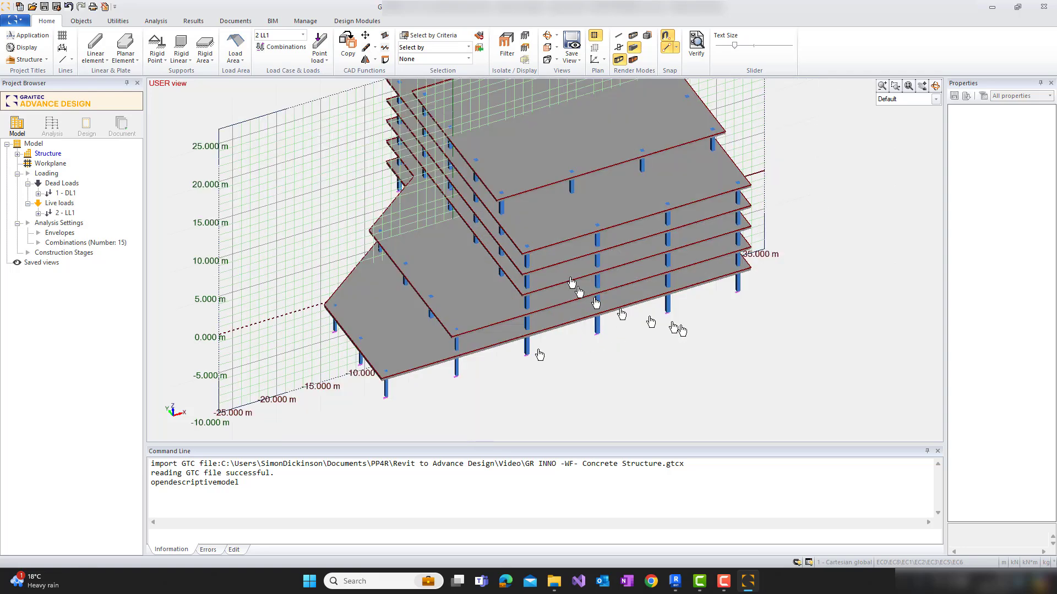
pyautogui.keyDown('shift'); pyautogui.moveTo(538, 355); pyautogui.dragTo(479, 358, button='middle'); pyautogui.keyUp('shift')
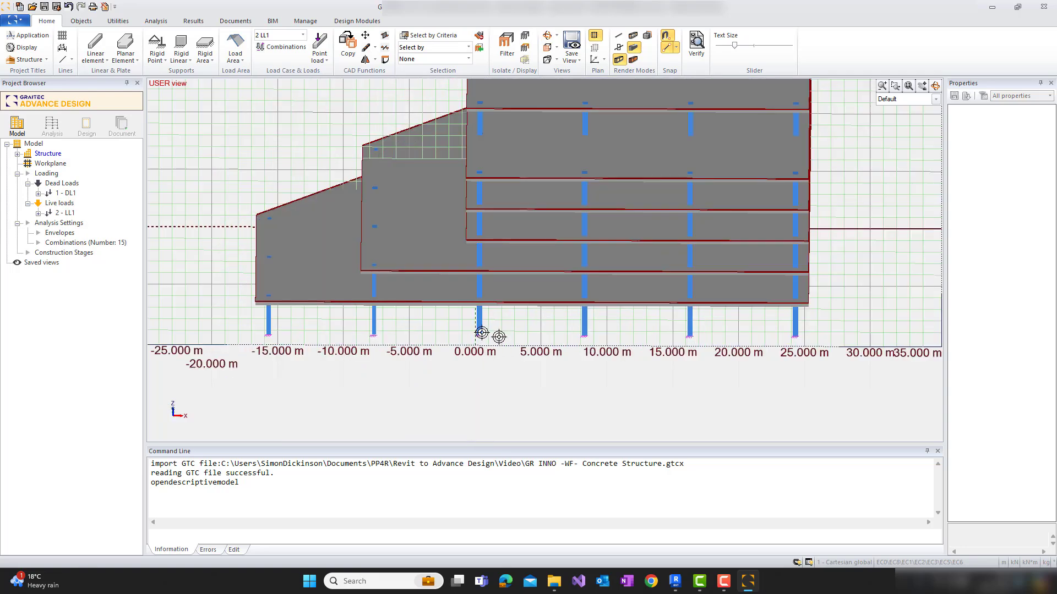
pyautogui.scroll(3, 478, 352)
pyautogui.scroll(2, 478, 352)
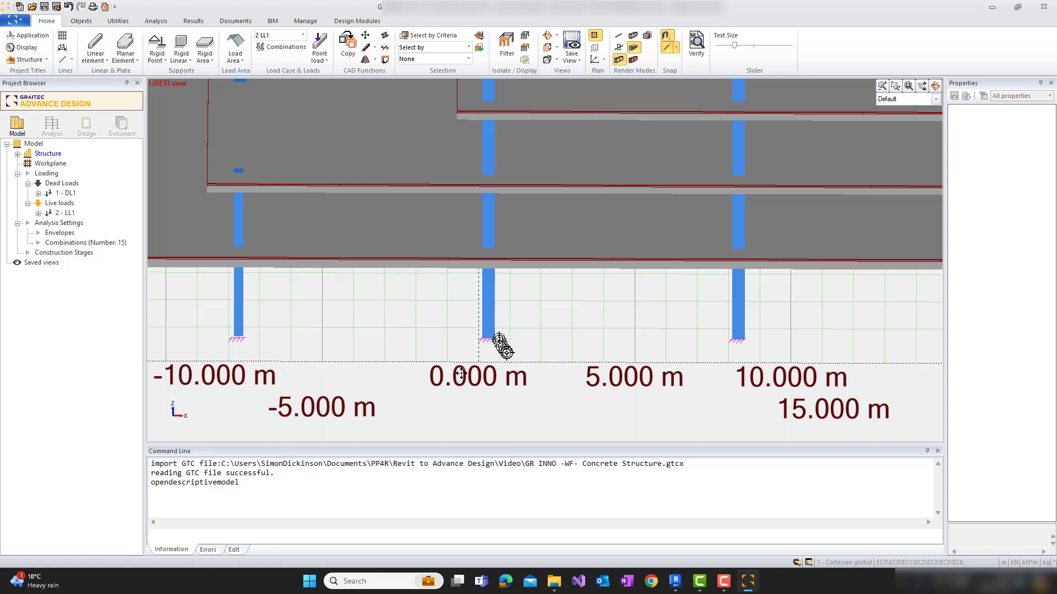
pyautogui.scroll(2, 483, 353)
pyautogui.moveTo(555, 325); pyautogui.dragTo(448, 382, button='middle')
pyautogui.scroll(-1, 448, 382)
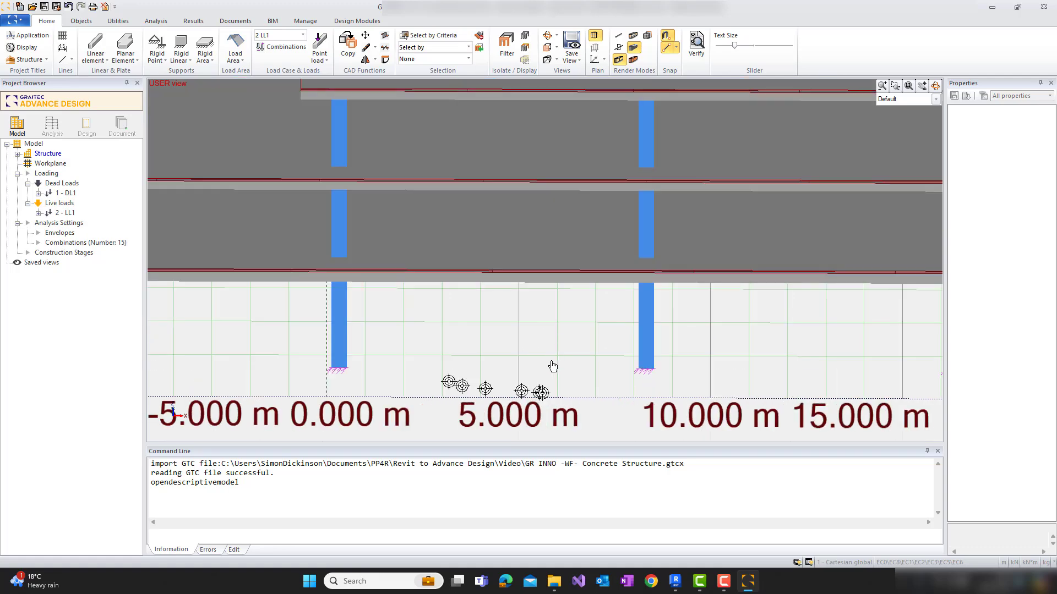
pyautogui.keyDown('shift'); pyautogui.moveTo(576, 309); pyautogui.dragTo(668, 199, button='middle'); pyautogui.keyUp('shift')
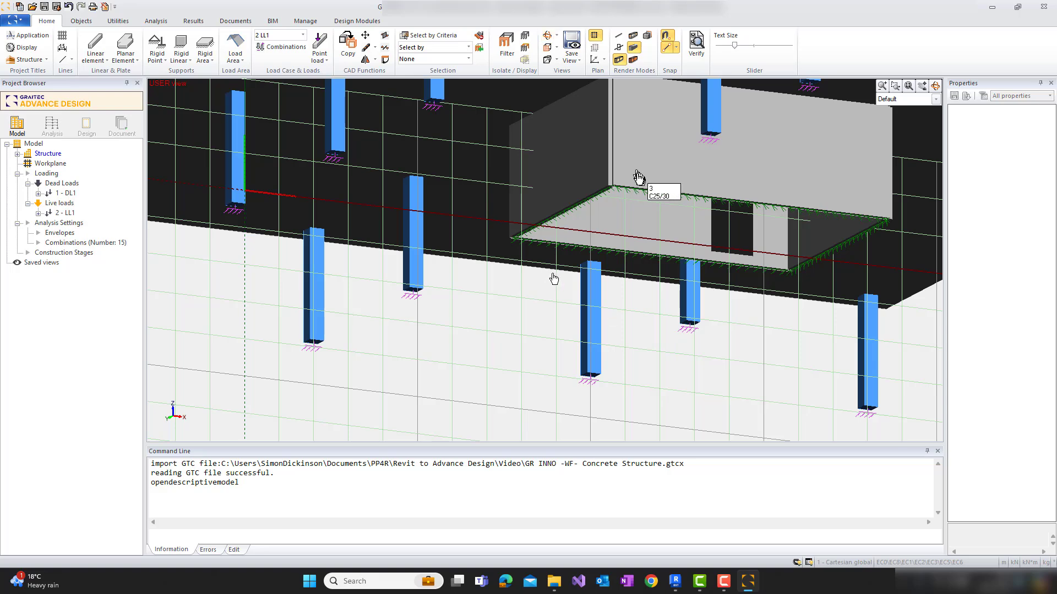
pyautogui.scroll(-1, 500, 300)
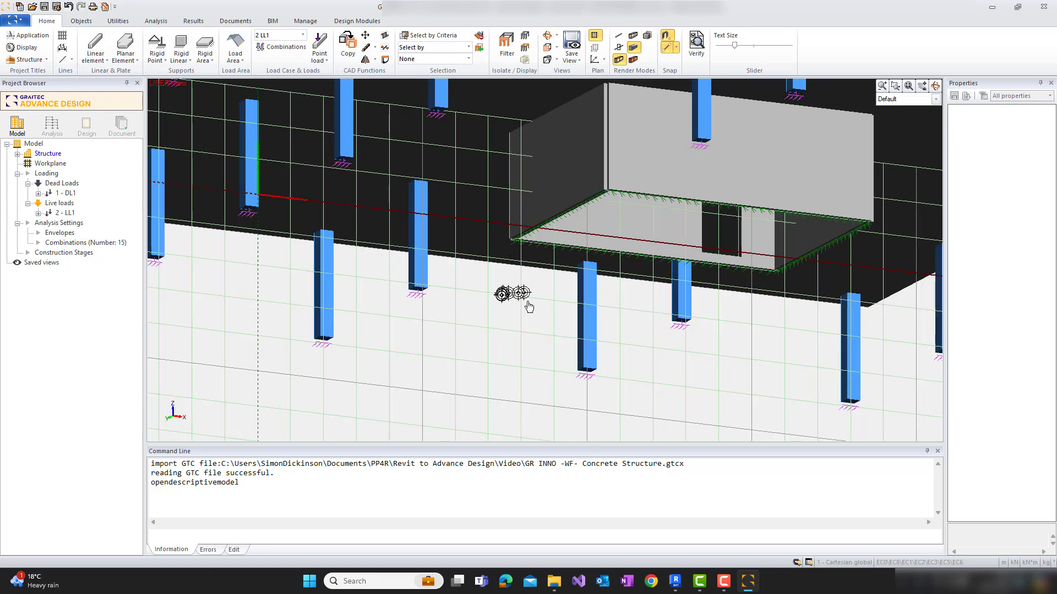
pyautogui.keyDown('shift'); pyautogui.moveTo(529, 307); pyautogui.dragTo(508, 325, button='middle'); pyautogui.keyUp('shift')
pyautogui.keyDown('shift'); pyautogui.moveTo(521, 365); pyautogui.dragTo(515, 346, button='middle'); pyautogui.keyUp('shift')
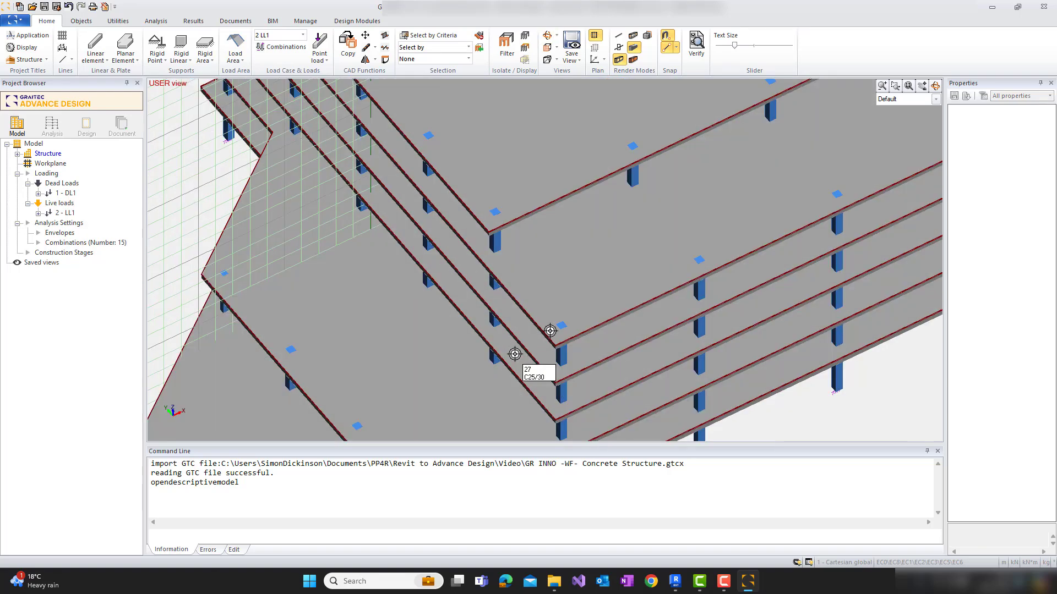
pyautogui.scroll(-4, 560, 319)
pyautogui.moveTo(603, 387); pyautogui.dragTo(654, 356, button='middle')
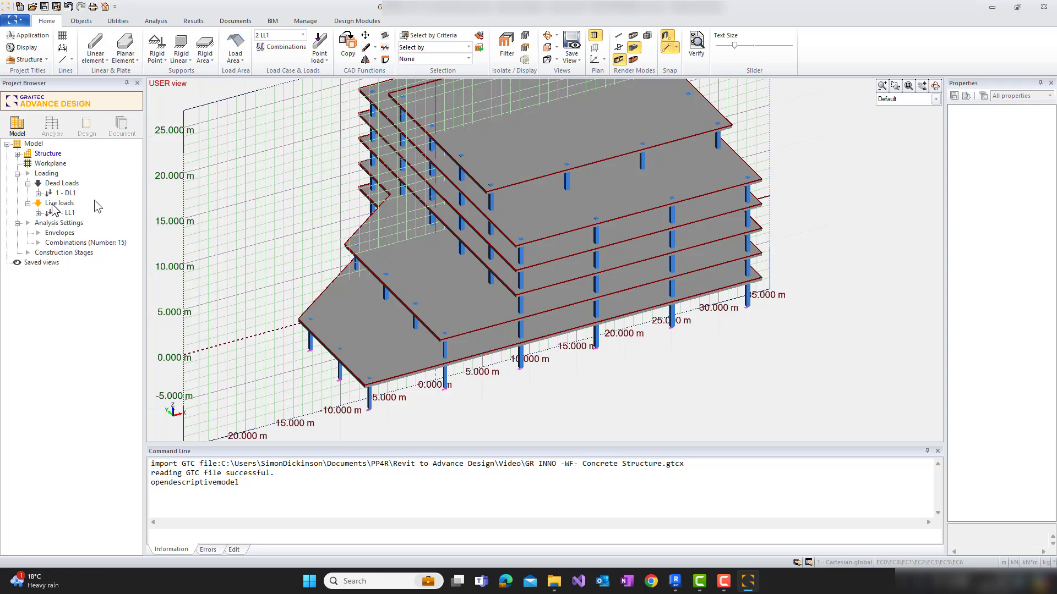
# Review the load combinations together with the concrete and steel combination lists, and close the dialog
pyautogui.click(72, 244)
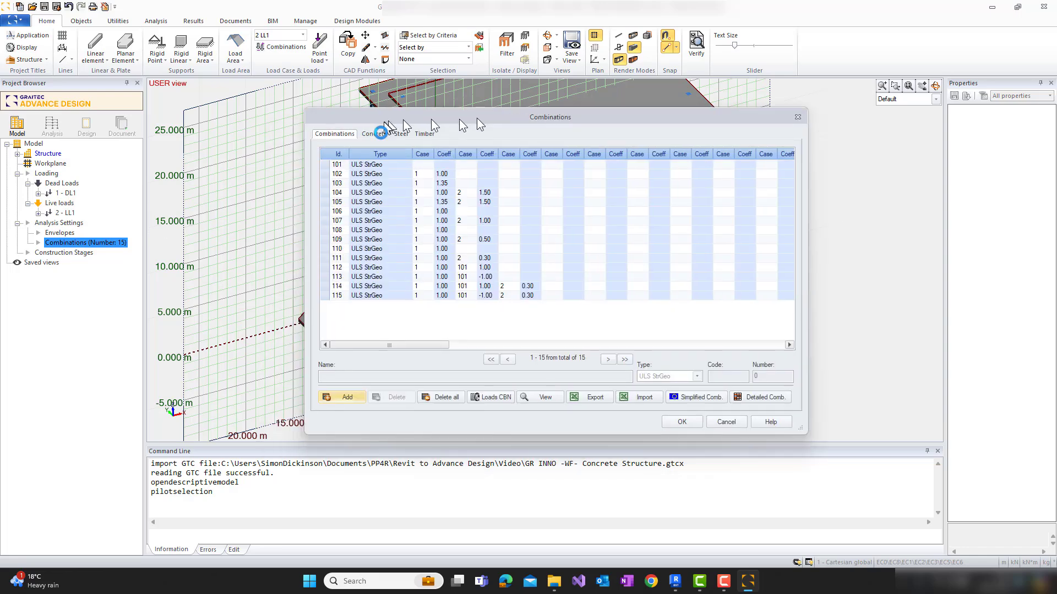
pyautogui.click(380, 134)
pyautogui.click(418, 134)
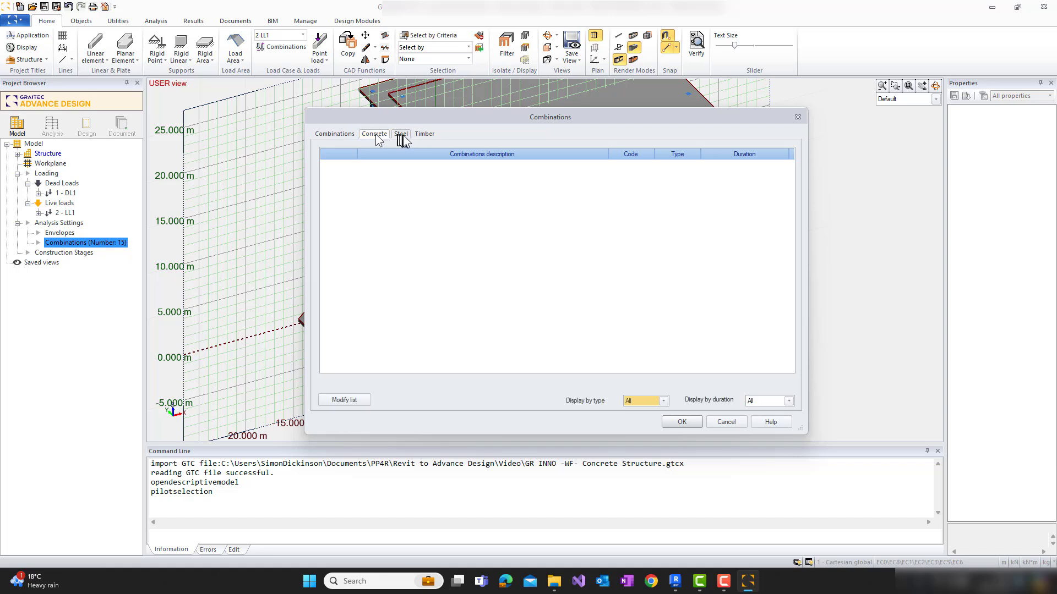
pyautogui.click(375, 135)
pyautogui.click(333, 134)
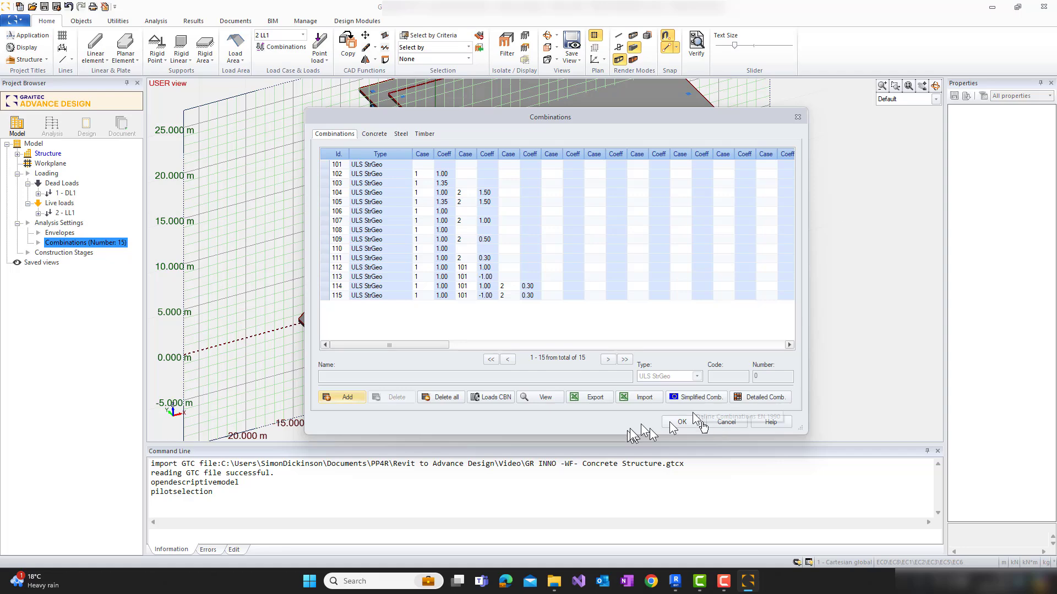
pyautogui.click(715, 425)
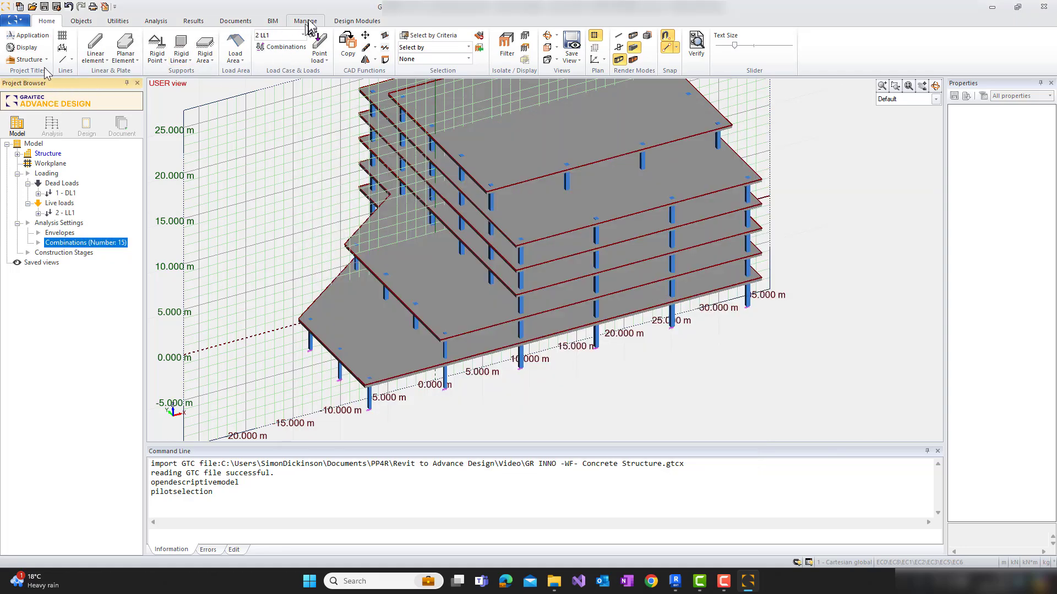
# Review the application's localization configuration and its design standards in view mode, and close it
pyautogui.click(305, 21)
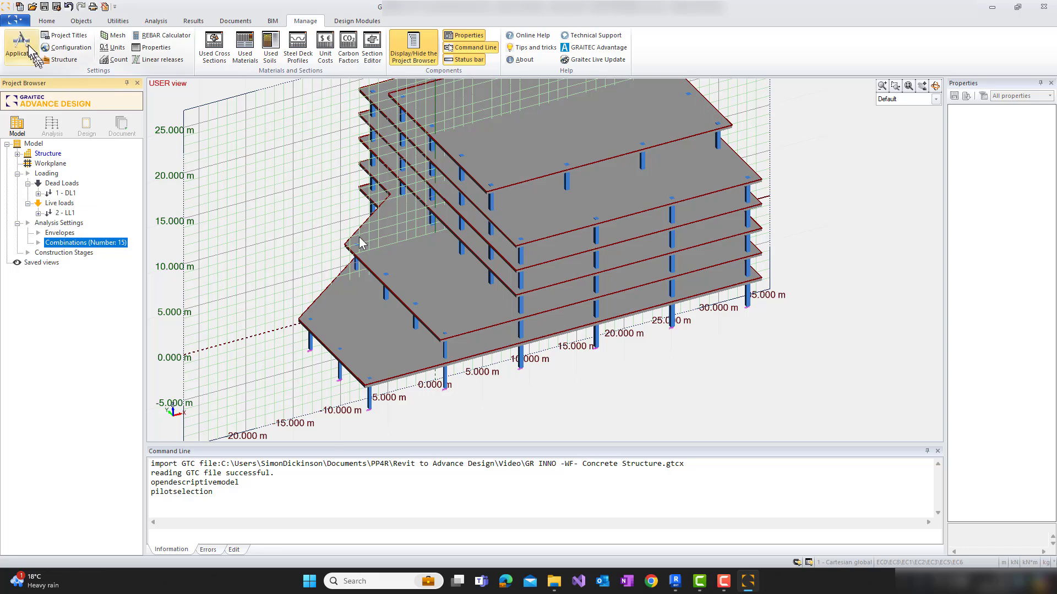
pyautogui.click(30, 49)
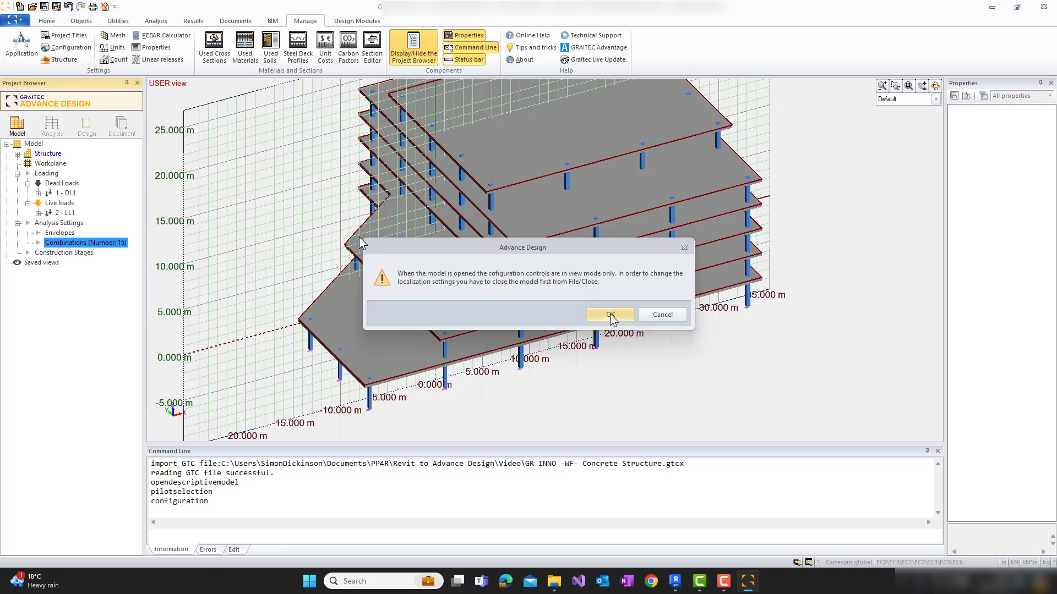
pyautogui.click(612, 317)
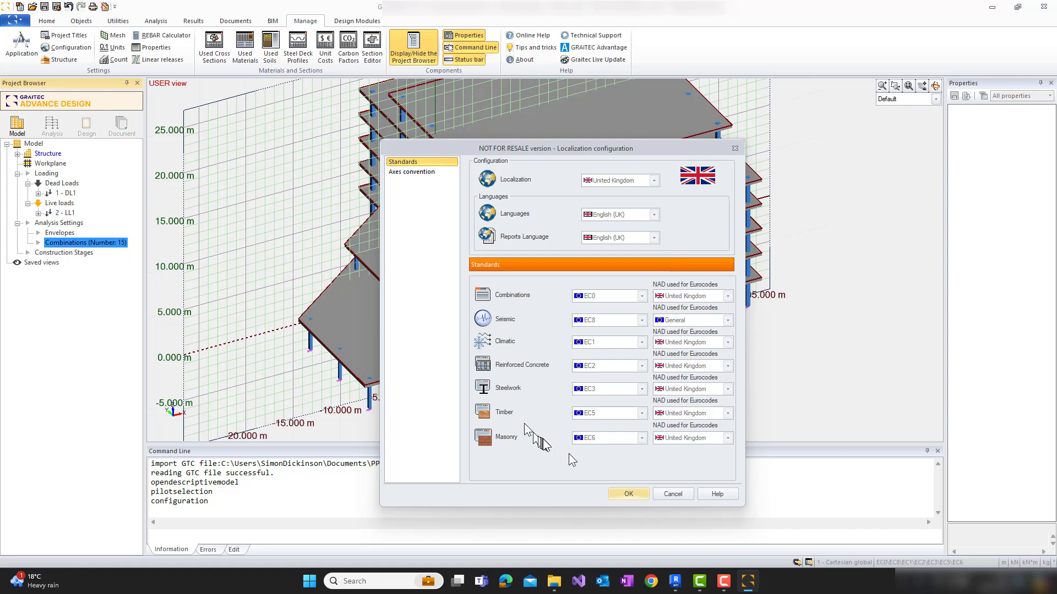
pyautogui.click(678, 497)
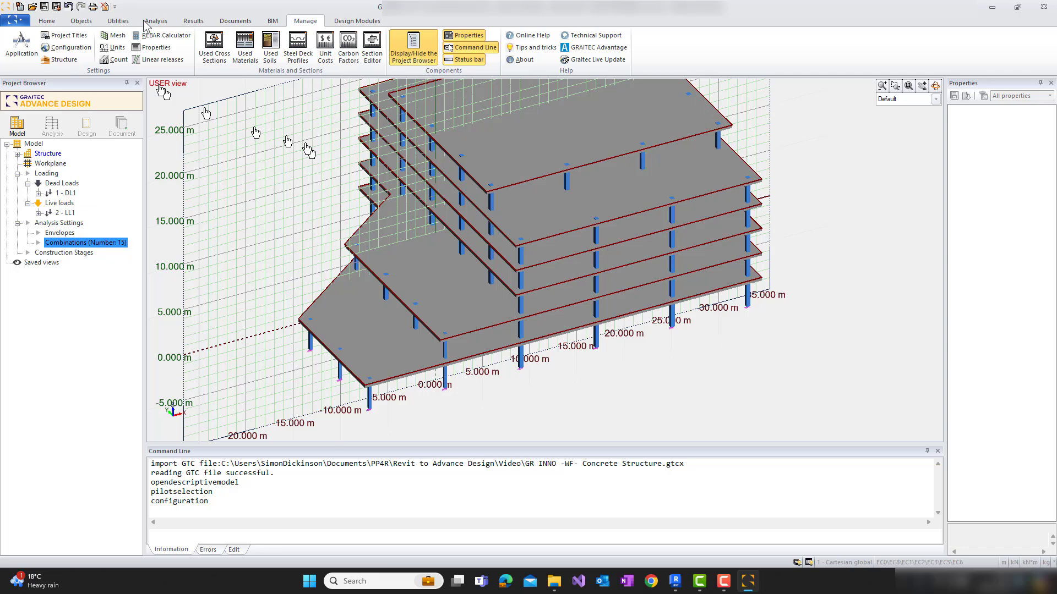
# Generate simplified EN 1990 load combinations with the preset options, update the load case codes, review the concrete combinations, and accept the list
pyautogui.click(49, 21)
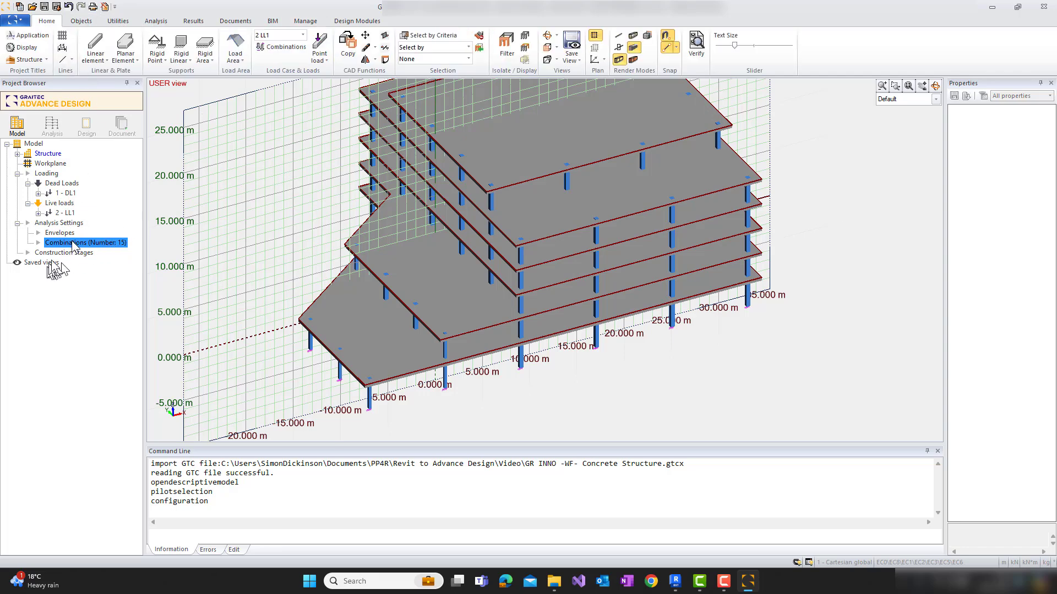
pyautogui.click(415, 254)
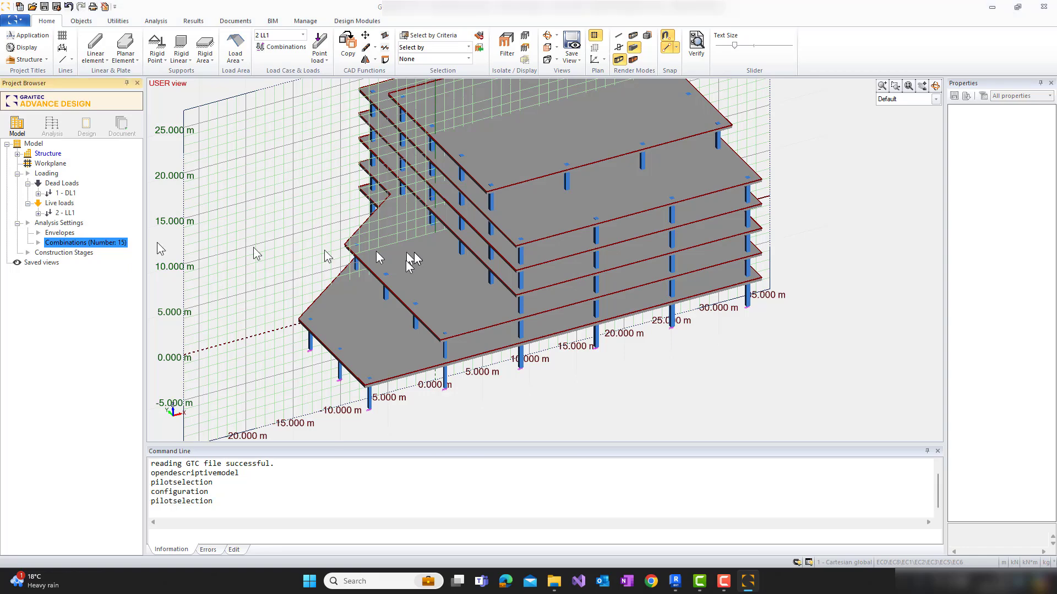
pyautogui.doubleClick(103, 244)
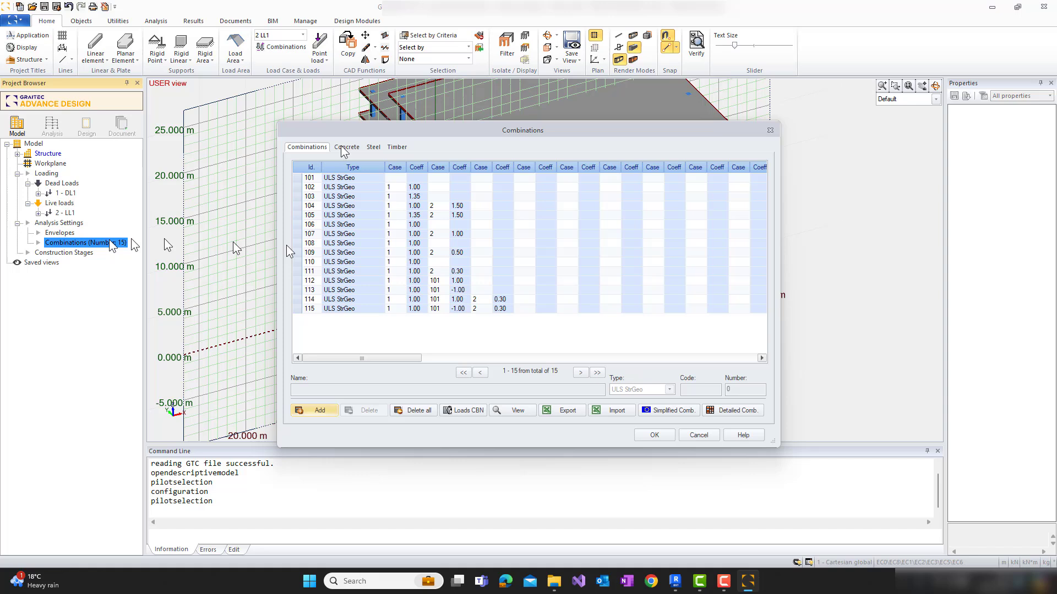
pyautogui.click(310, 147)
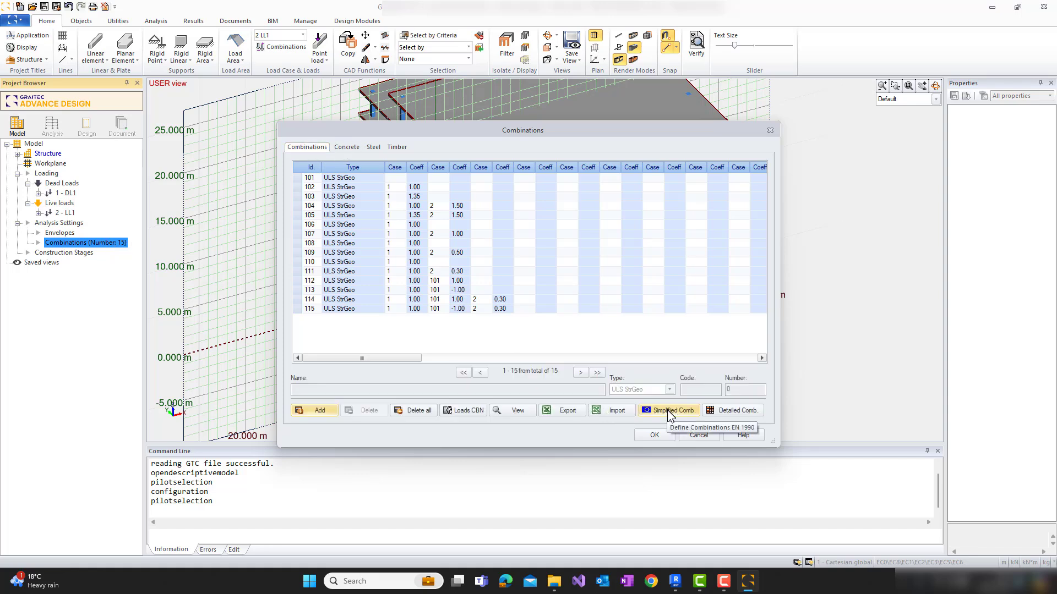
pyautogui.click(667, 411)
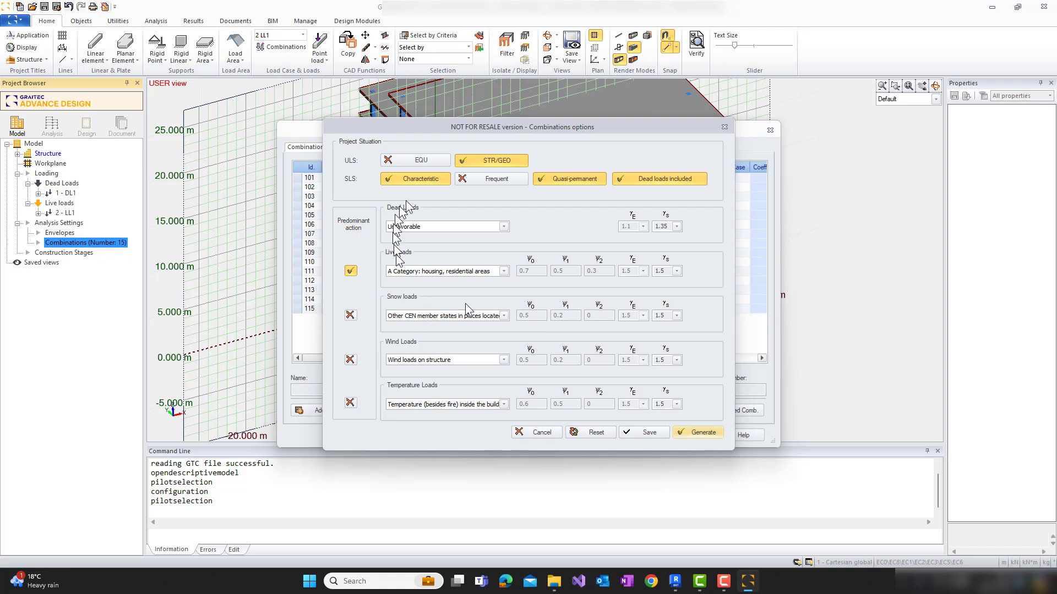
pyautogui.click(703, 434)
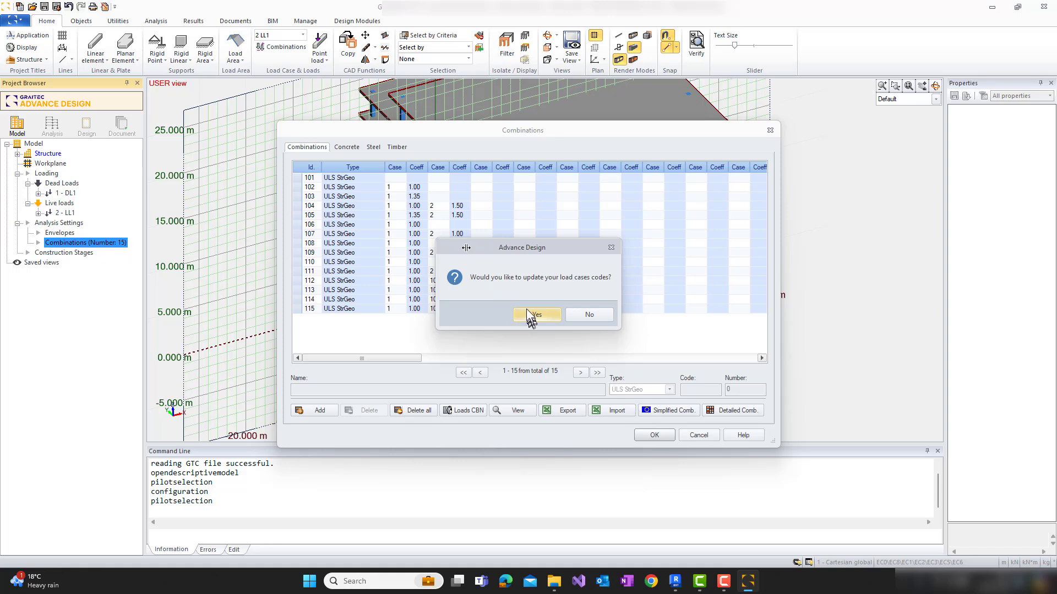
pyautogui.click(527, 314)
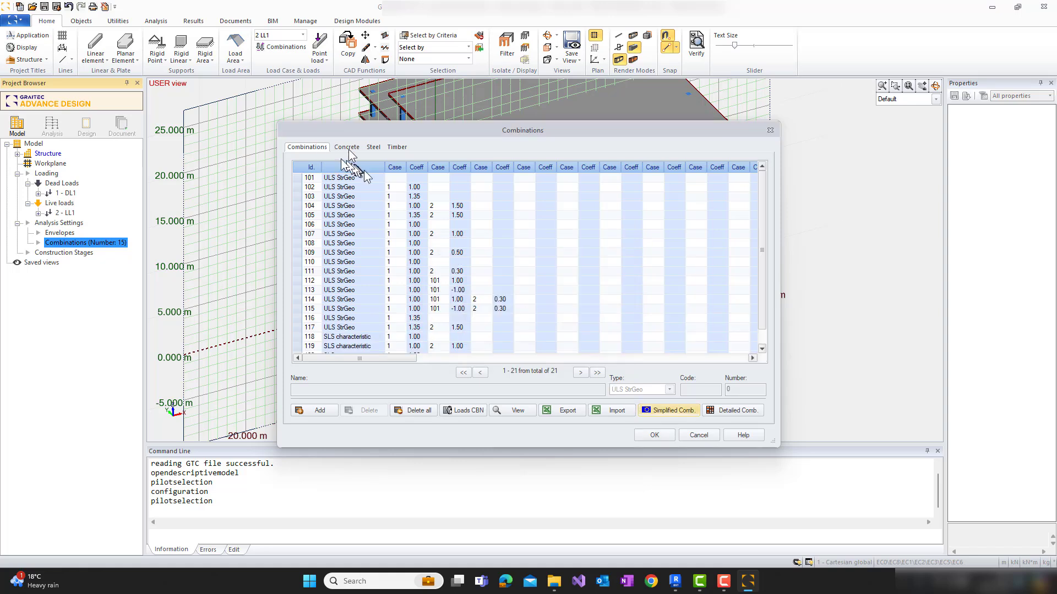
pyautogui.click(348, 149)
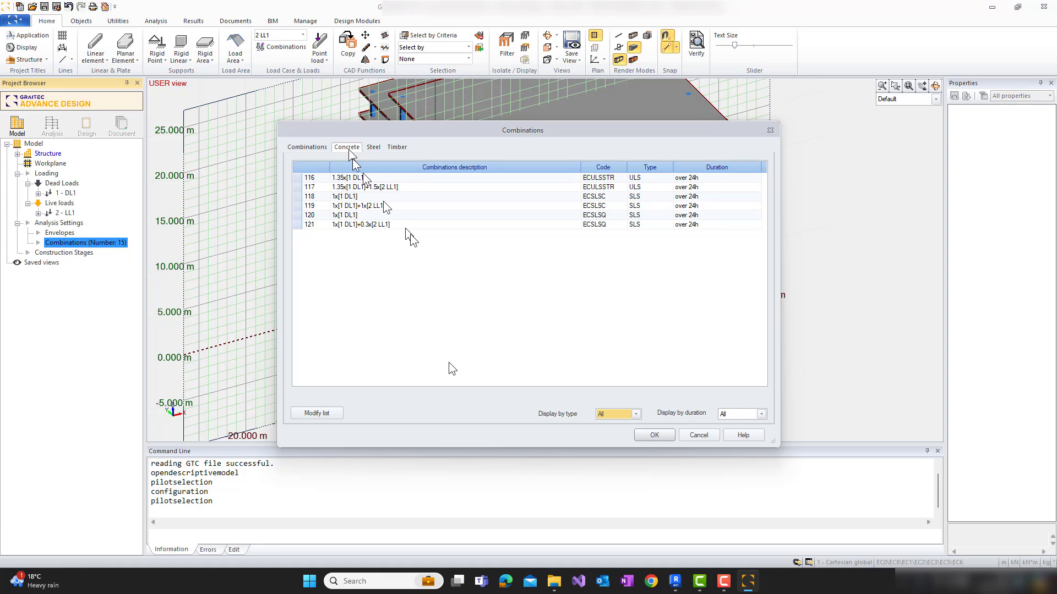
pyautogui.click(658, 439)
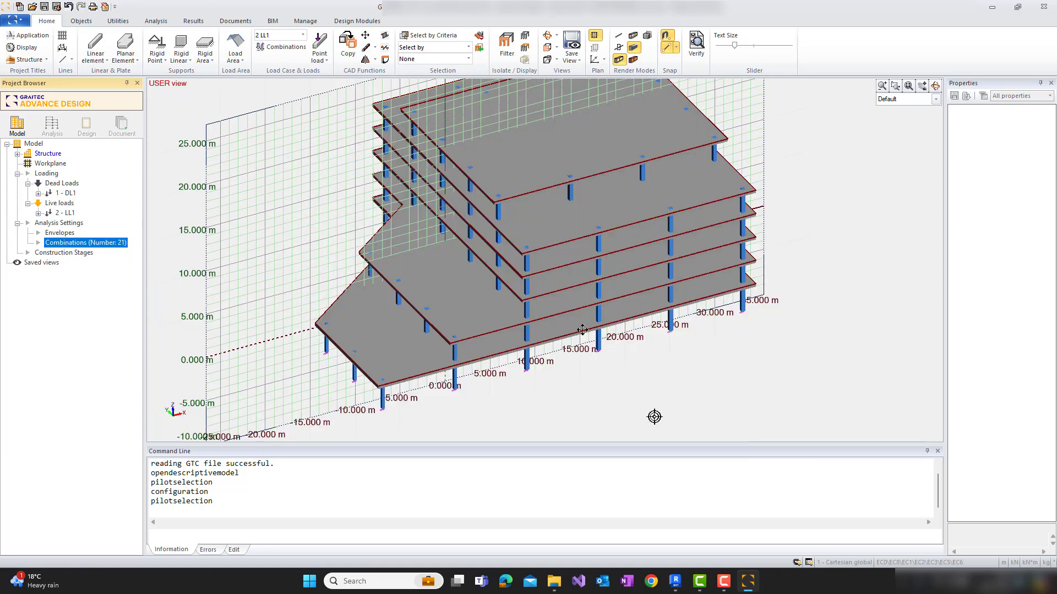
# Create a new analysis model of the building and run the FE calculation, including its verification, meshing and evaluation
pyautogui.moveTo(610, 342); pyautogui.dragTo(579, 326, button='middle')
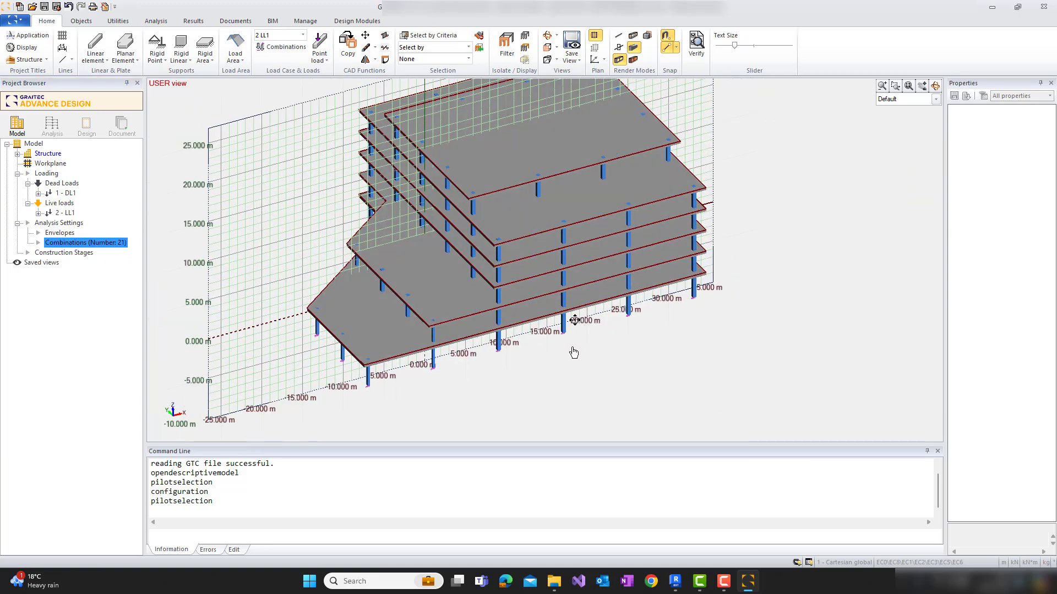
pyautogui.moveTo(603, 361)
pyautogui.mouseDown(button='middle')
pyautogui.moveTo(557, 358)
pyautogui.moveTo(559, 373)
pyautogui.moveTo(622, 358)
pyautogui.mouseUp(button='middle')
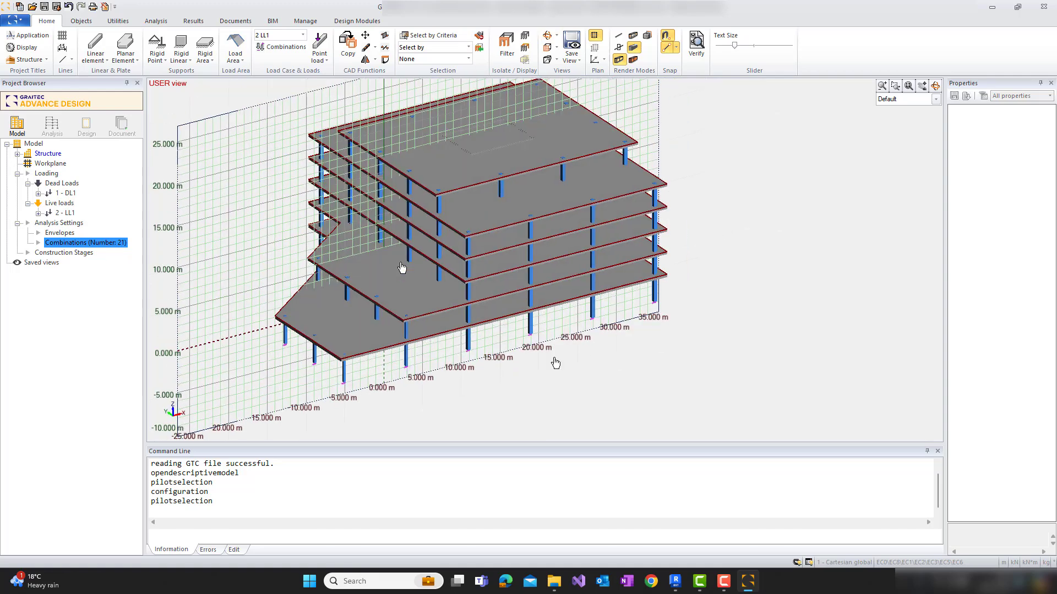
pyautogui.click(156, 22)
pyautogui.click(16, 51)
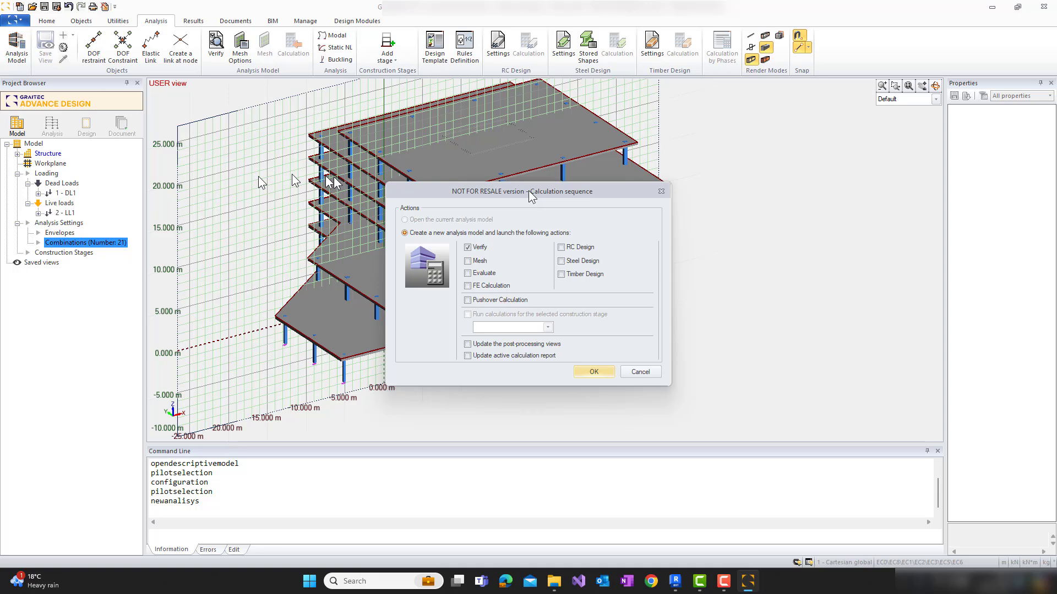
pyautogui.click(467, 285)
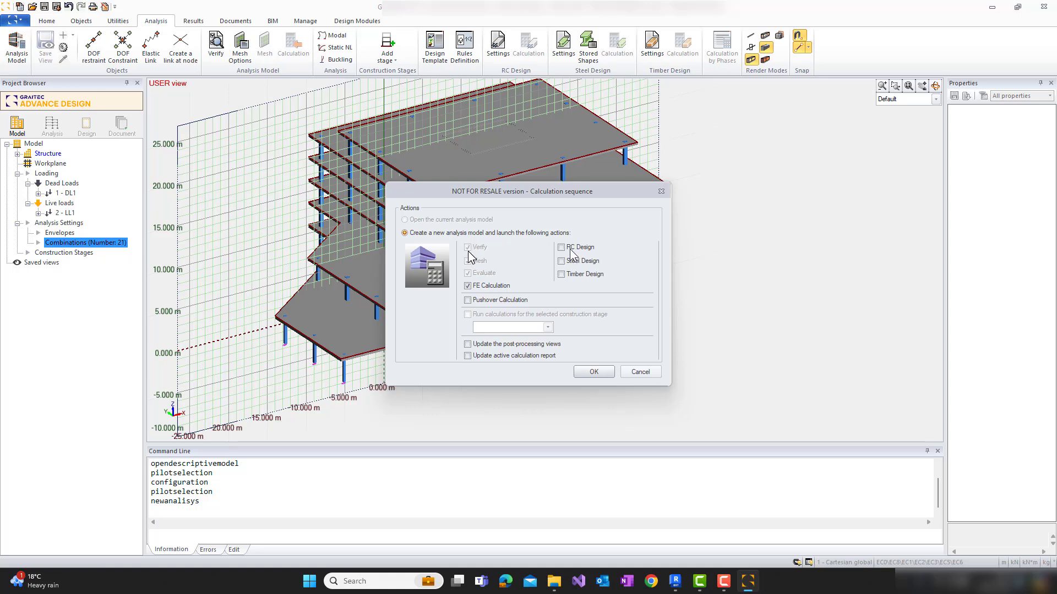
pyautogui.click(595, 372)
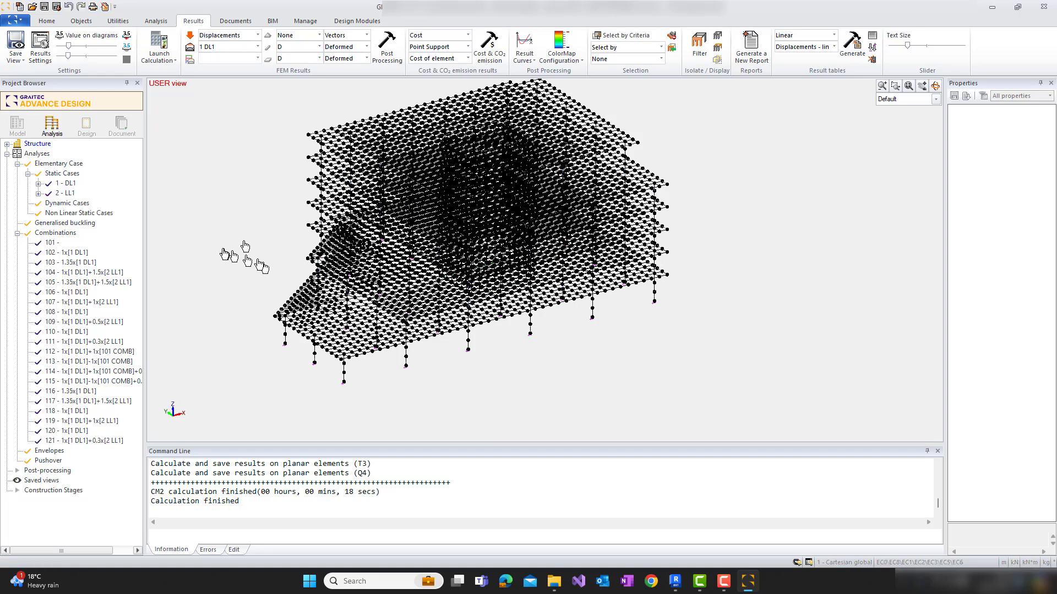
# Display the building's deformed displacement results D for load case 1 DL1 and inspect them from another angle
pyautogui.moveTo(241, 241); pyautogui.dragTo(340, 286, button='middle')
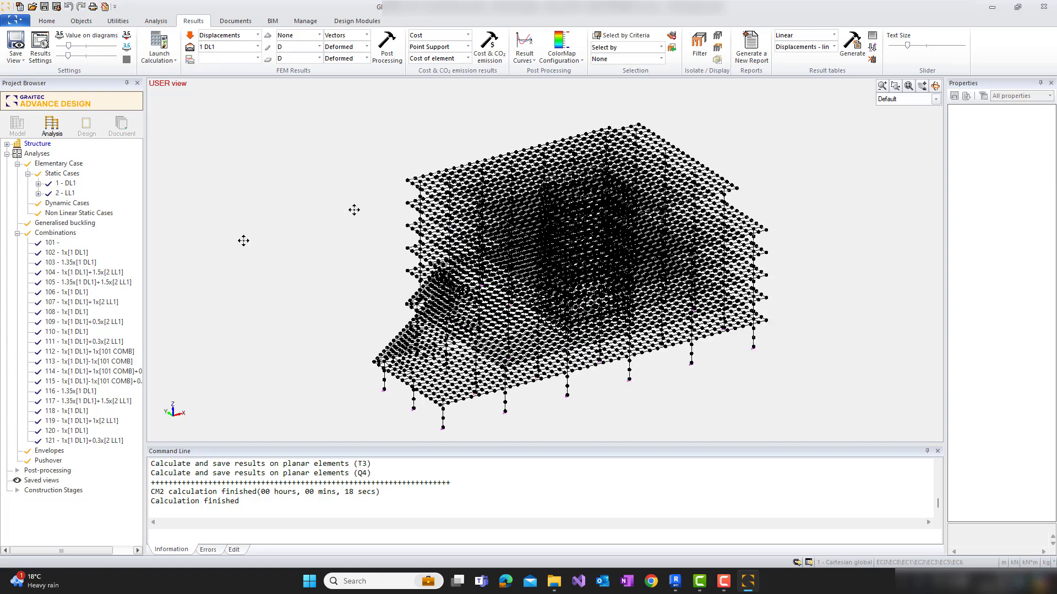
pyautogui.moveTo(405, 147); pyautogui.dragTo(387, 108, button='middle')
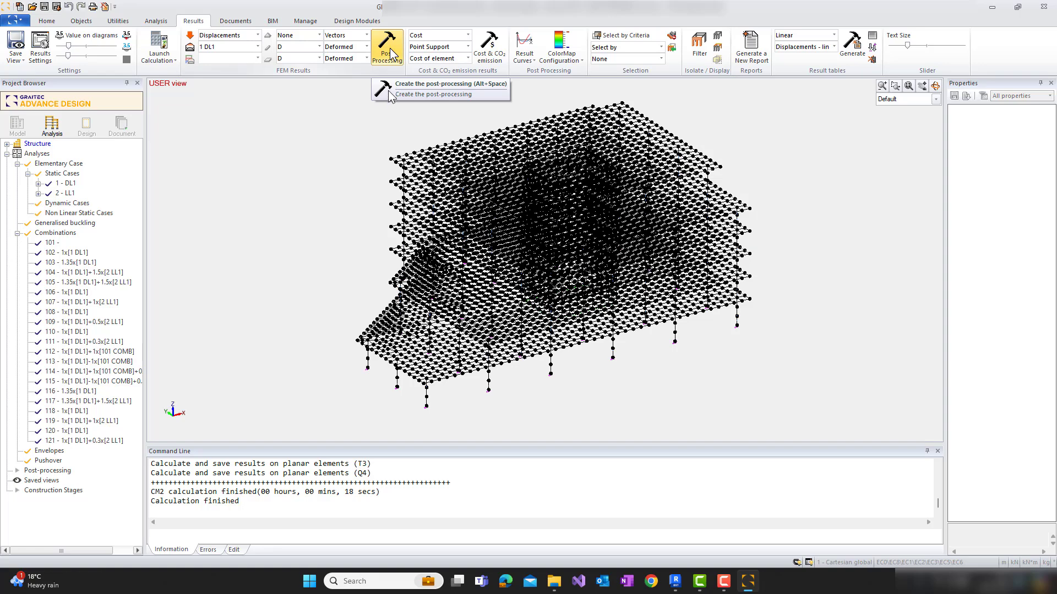
pyautogui.click(391, 53)
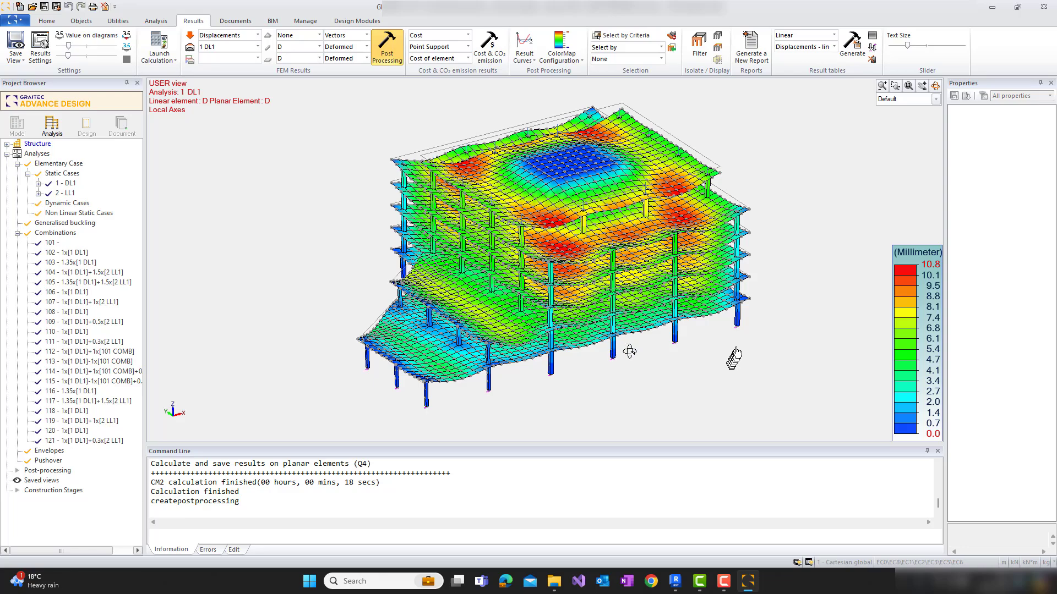
pyautogui.moveTo(630, 352); pyautogui.dragTo(577, 361)
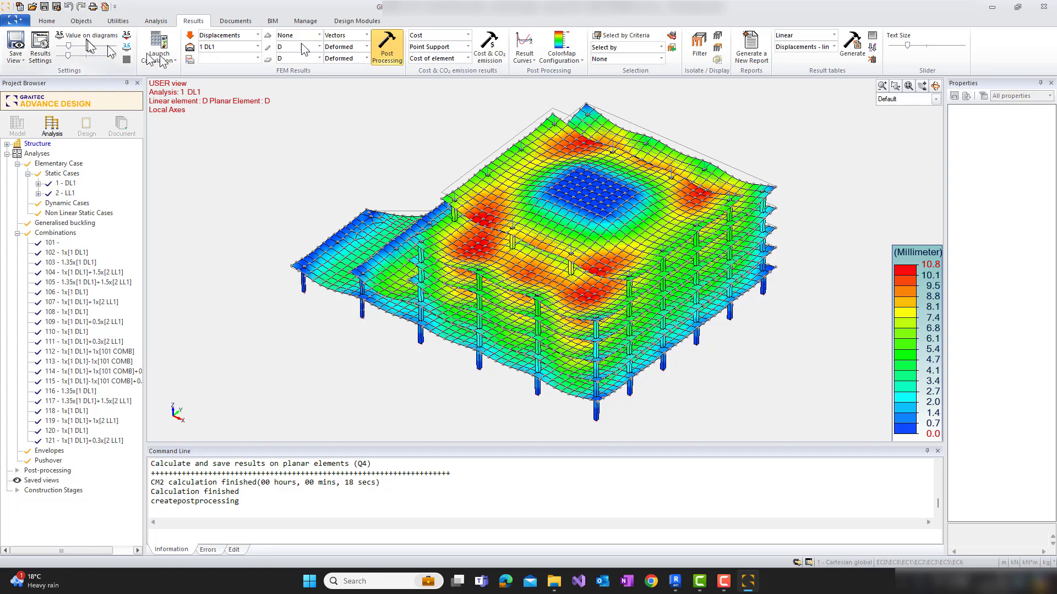
# Display the force results for case 1 DL1, with FX on the supports and an Fxx iso map on the planar elements
pyautogui.click(258, 35)
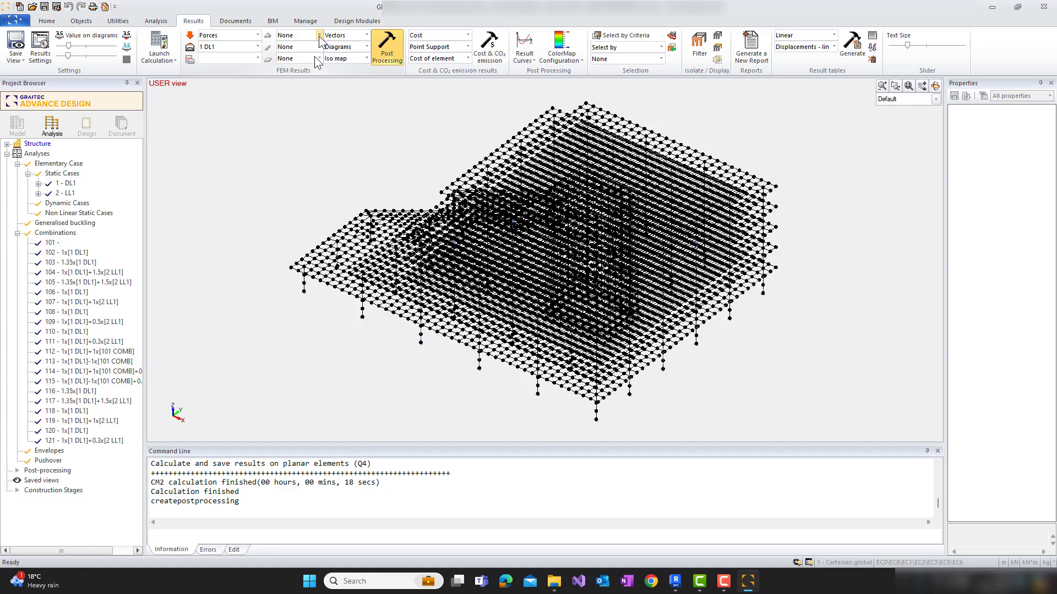
pyautogui.click(319, 35)
pyautogui.click(309, 51)
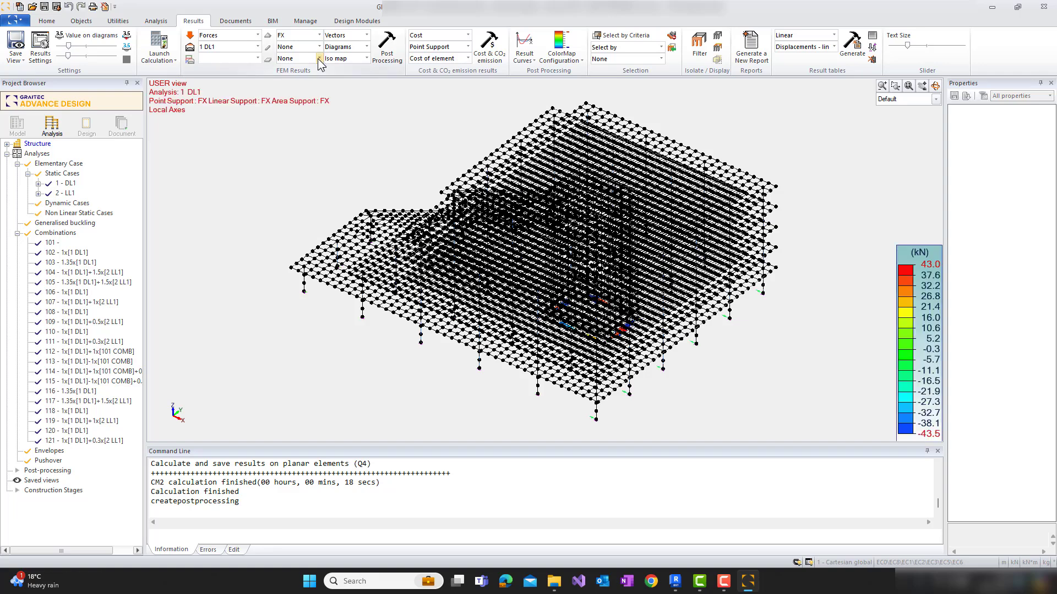
pyautogui.click(319, 58)
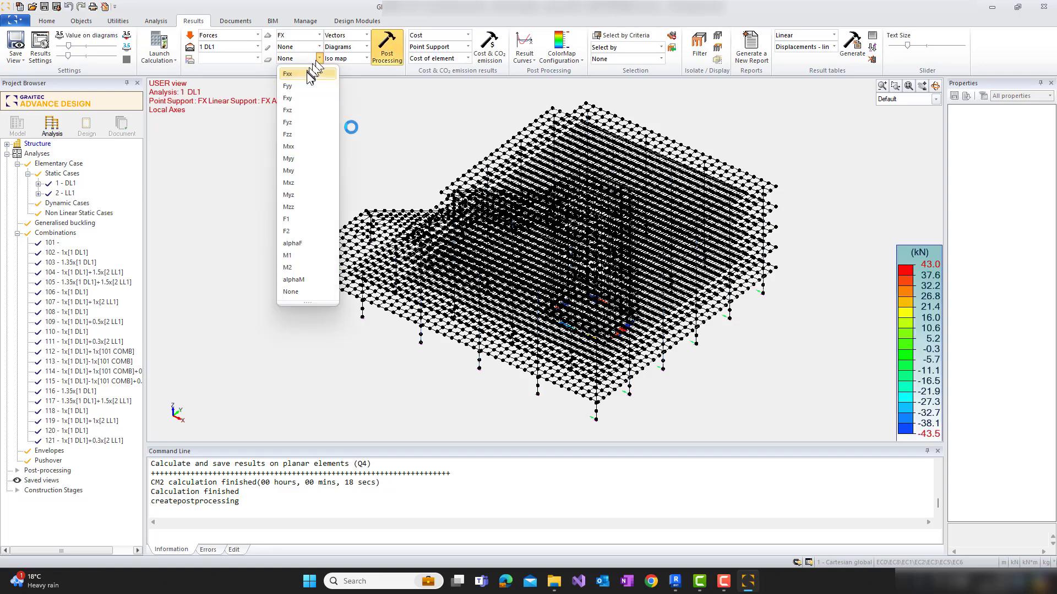
pyautogui.click(311, 73)
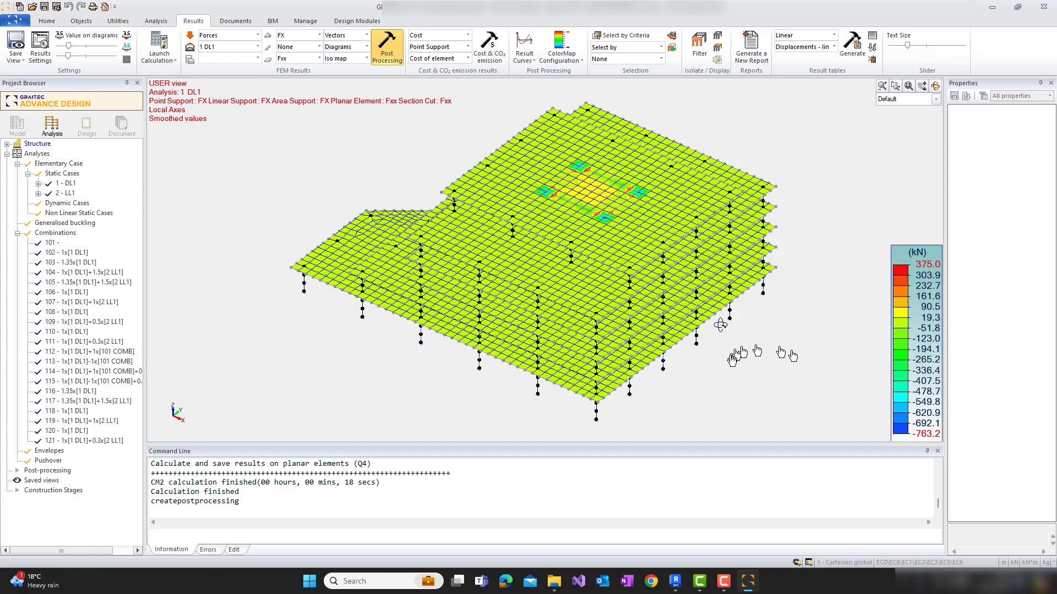
pyautogui.moveTo(720, 324); pyautogui.dragTo(712, 330)
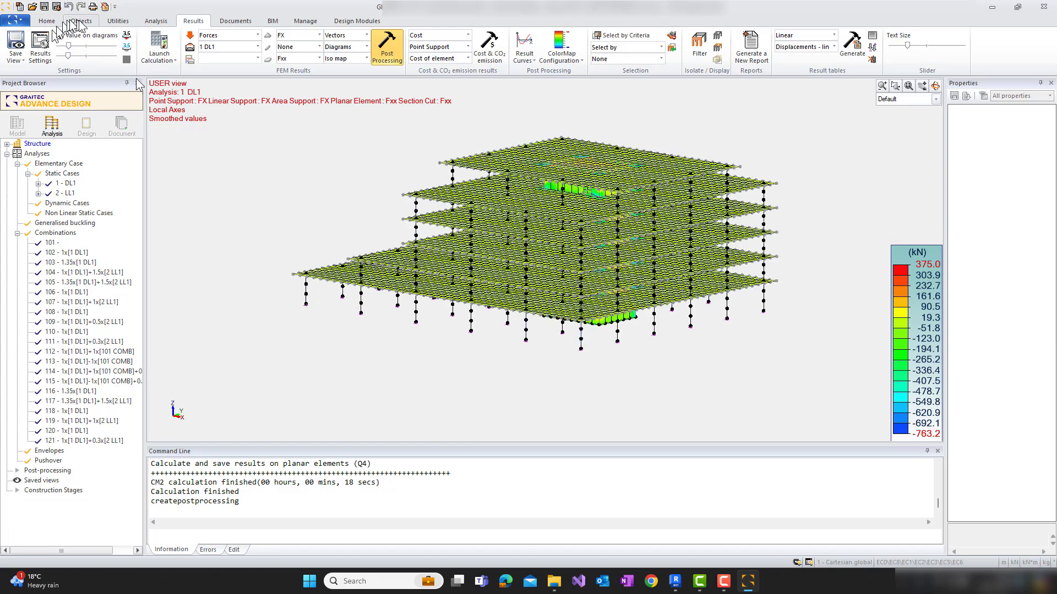
# Create a new analysis model and run the calculation sequence with RC Design included
pyautogui.click(156, 21)
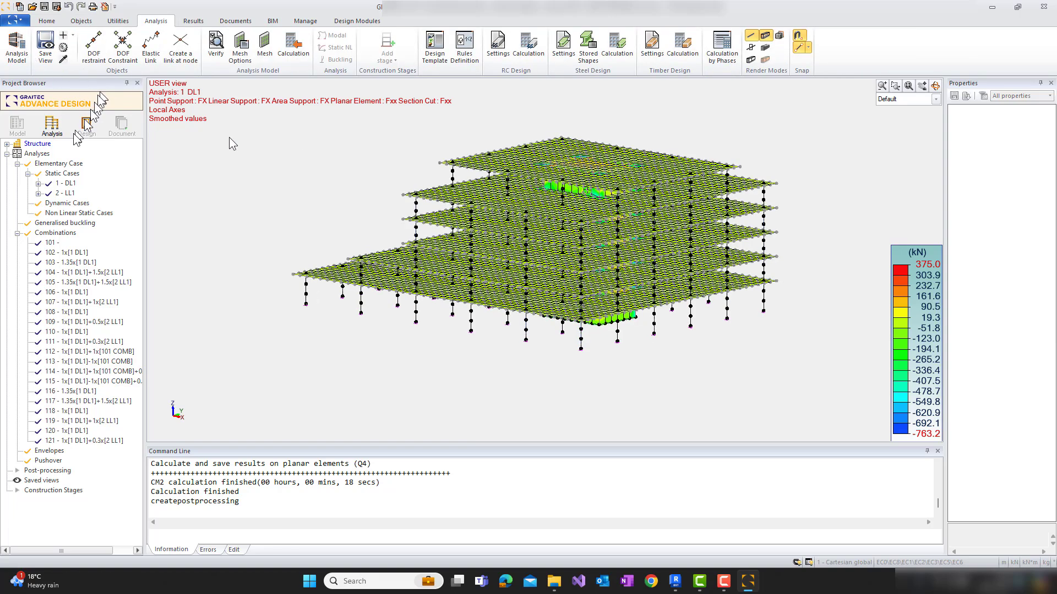
pyautogui.click(17, 48)
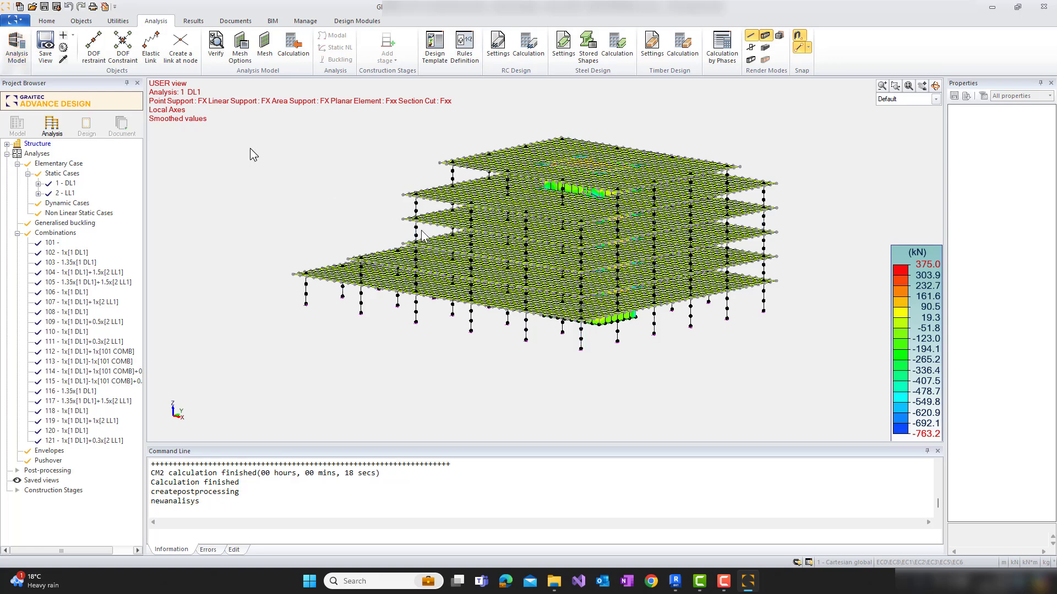
pyautogui.click(455, 234)
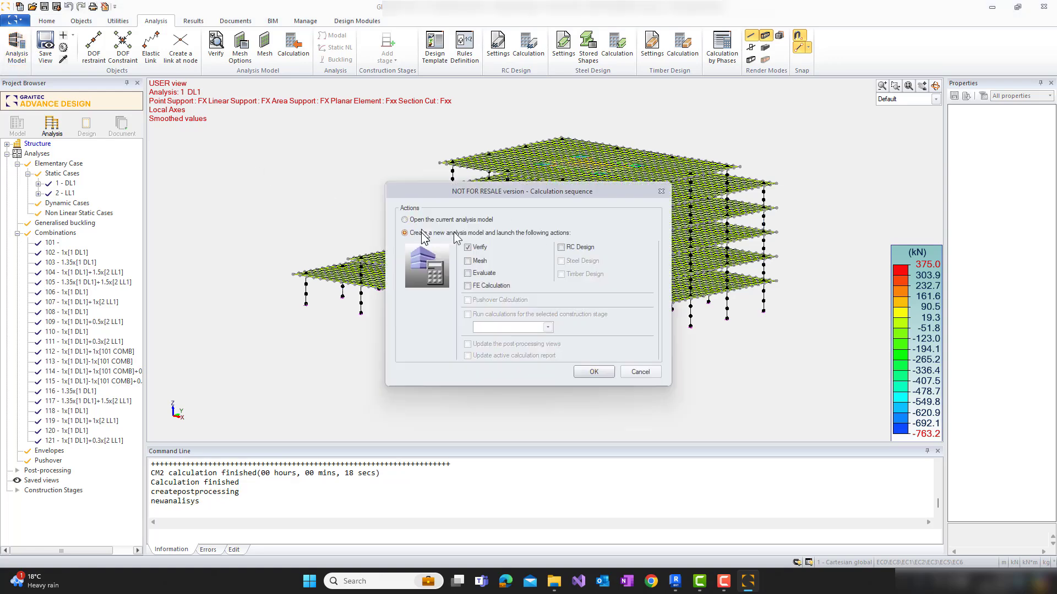
pyautogui.click(569, 248)
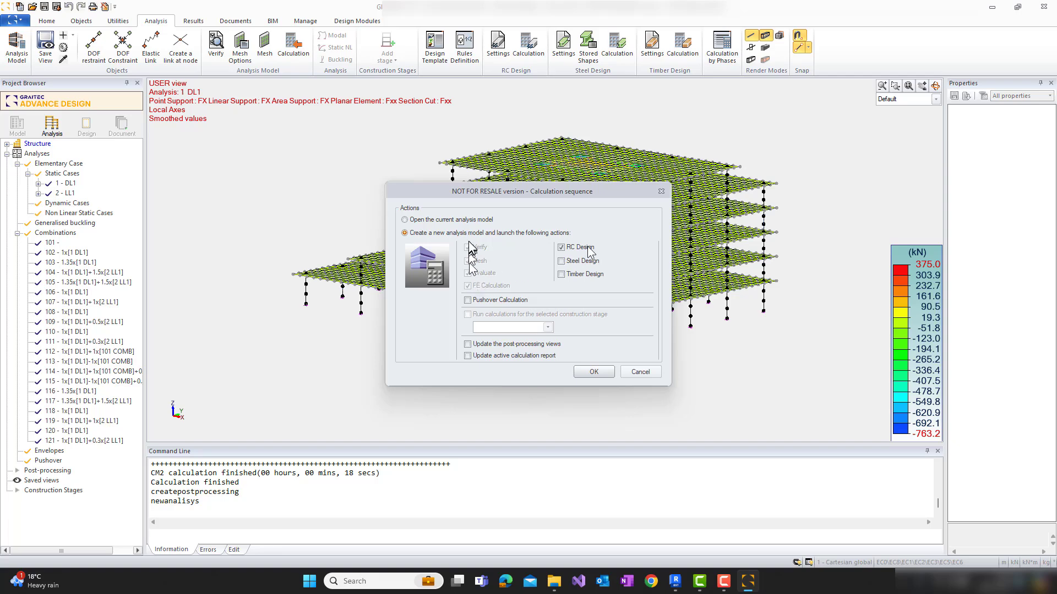
pyautogui.click(593, 372)
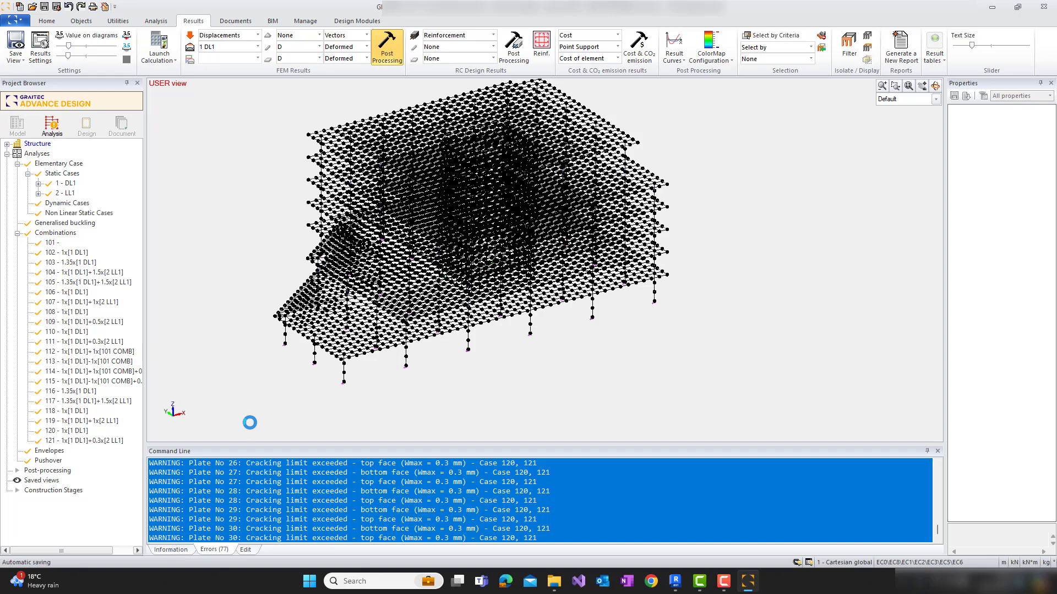
# Check the calculation messages and display the reinforcement results, with Ay for linear elements and Axb for planar elements
pyautogui.click(171, 548)
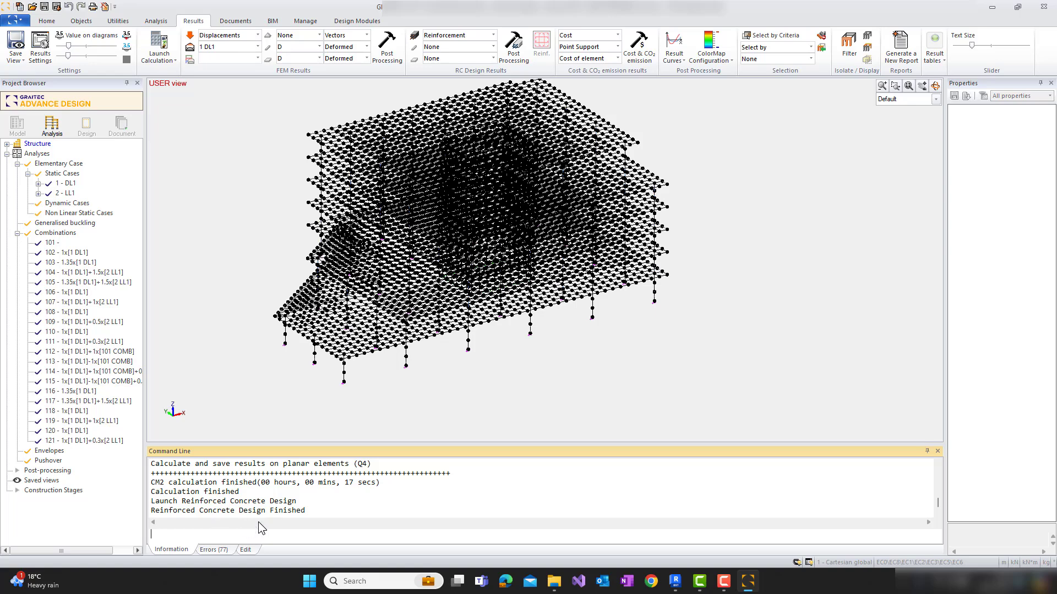
pyautogui.click(493, 49)
pyautogui.click(493, 60)
pyautogui.click(493, 59)
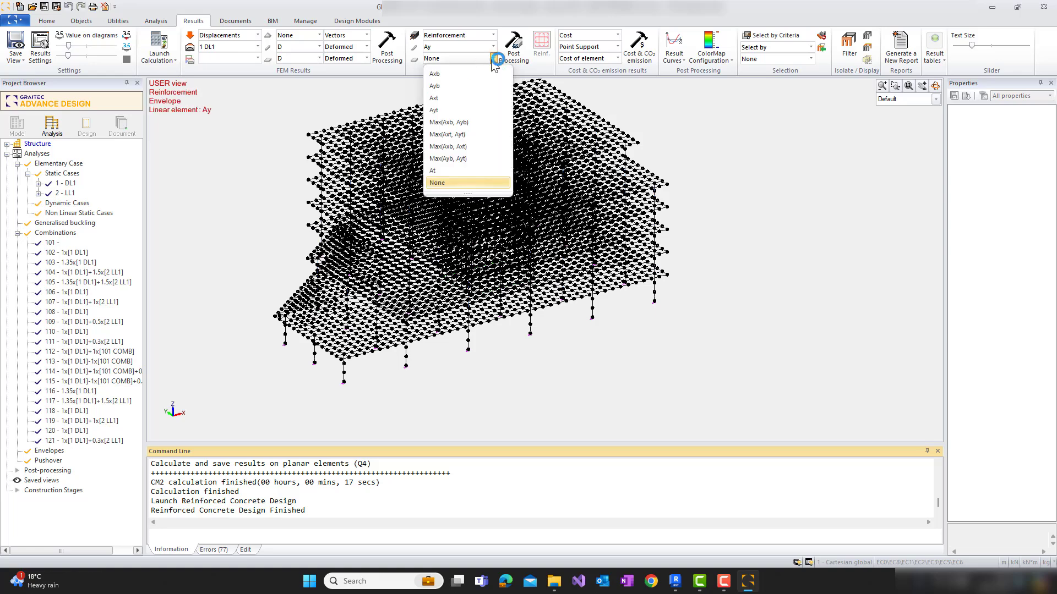
pyautogui.click(460, 76)
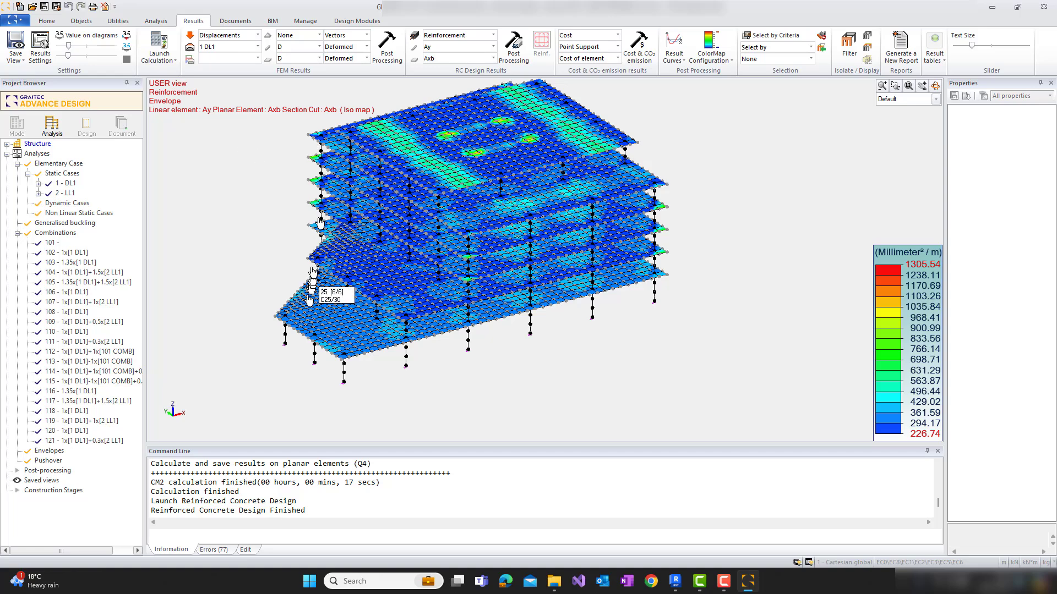
# Export the calculated model with its results as a Graitec Exchange Archive (GTCX) named Results in the Video folder
pyautogui.click(272, 22)
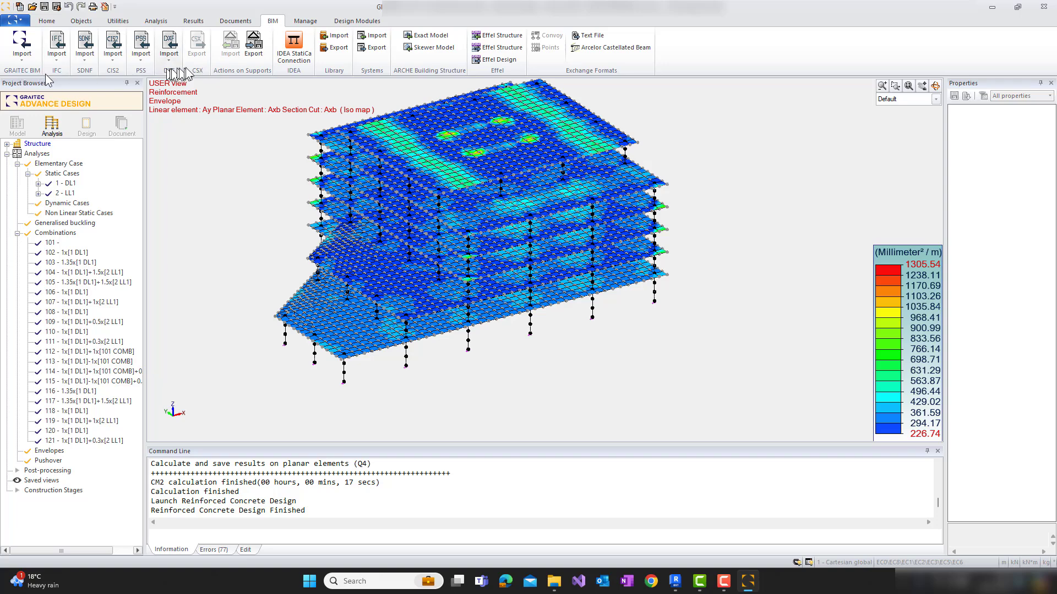
pyautogui.click(22, 50)
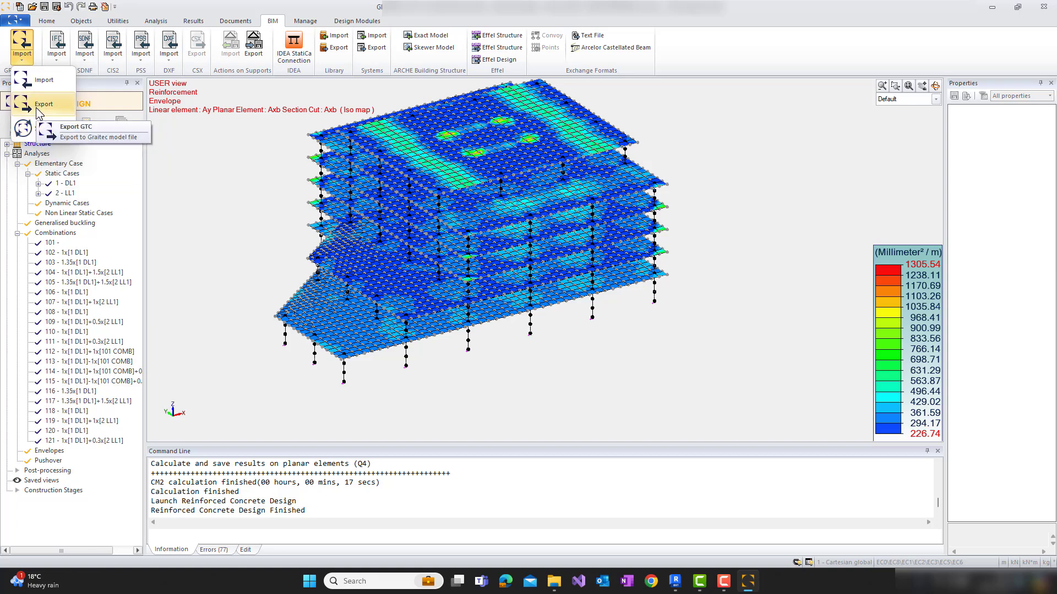
pyautogui.click(40, 111)
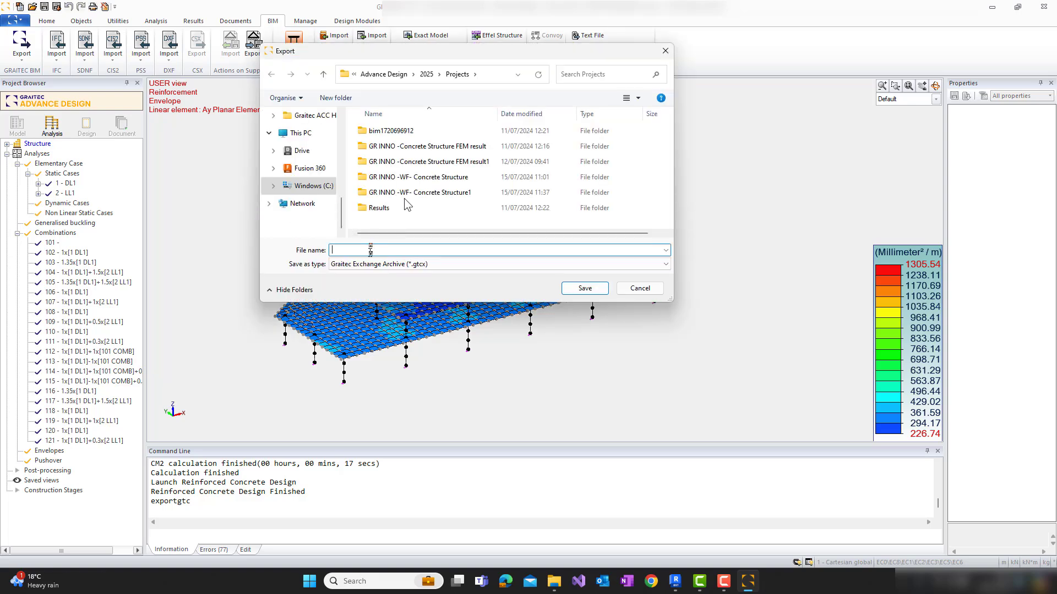
pyautogui.scroll(2, 310, 179)
pyautogui.click(298, 151)
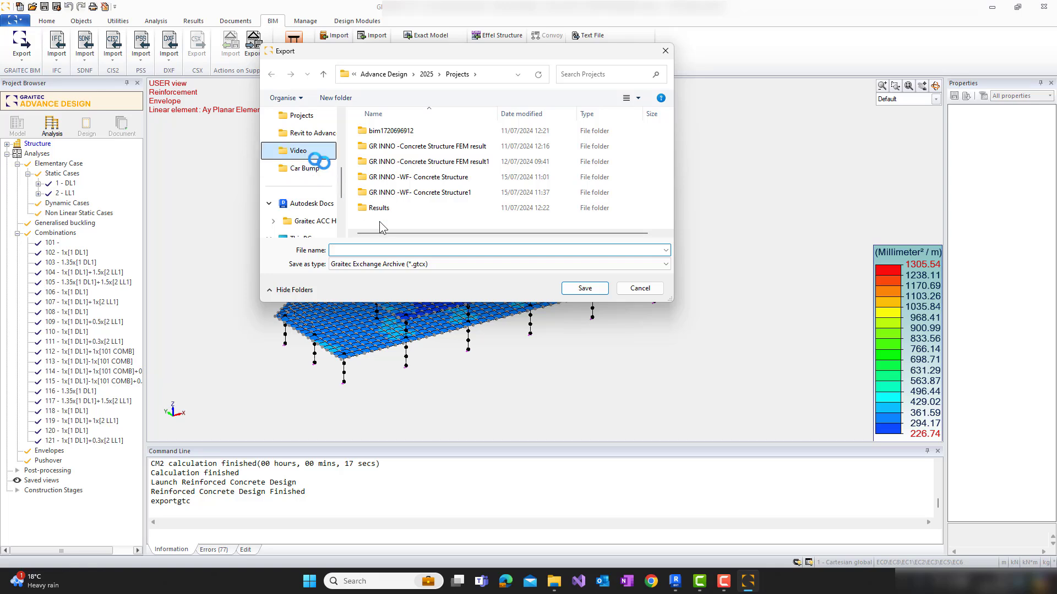
pyautogui.click(383, 250)
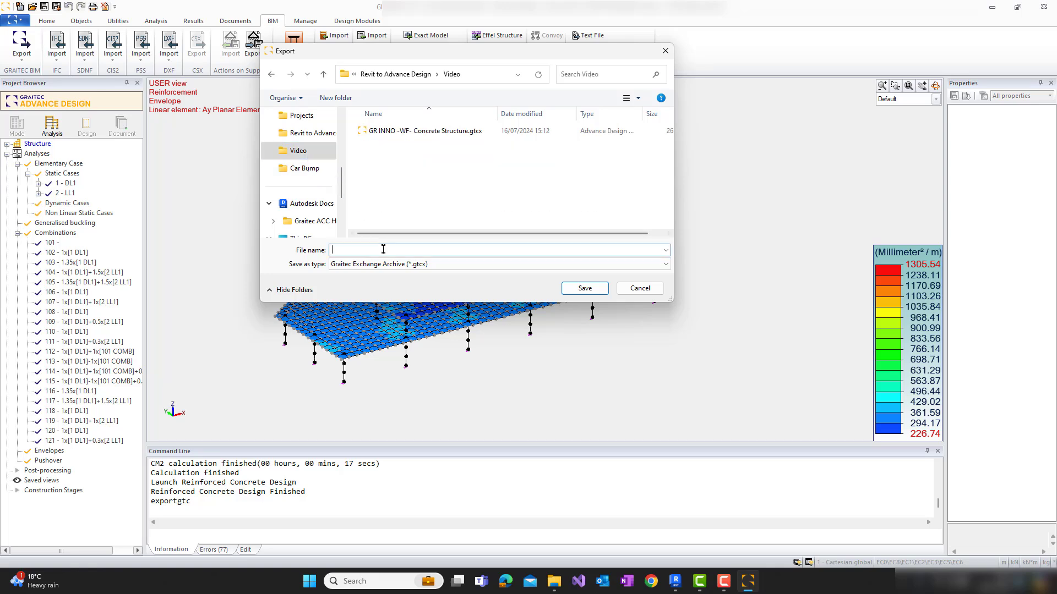
pyautogui.write('Re')
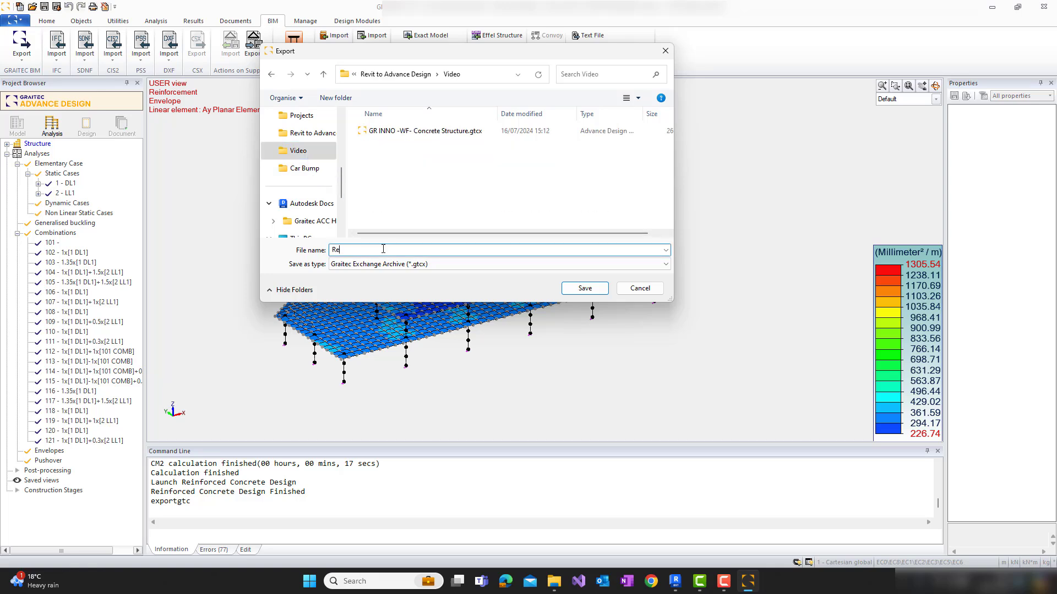
pyautogui.write('sults')
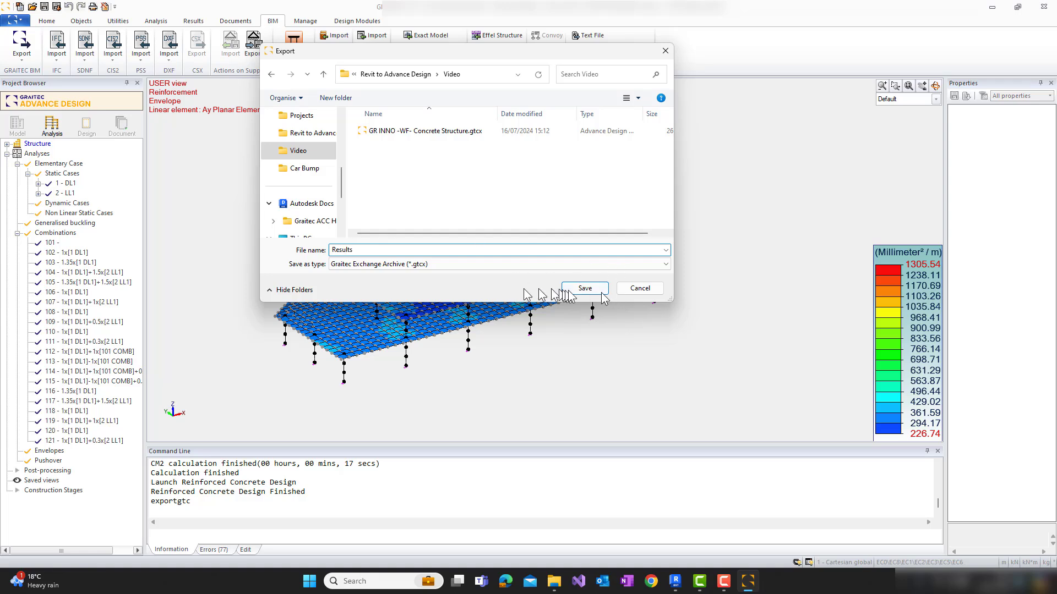
pyautogui.click(585, 288)
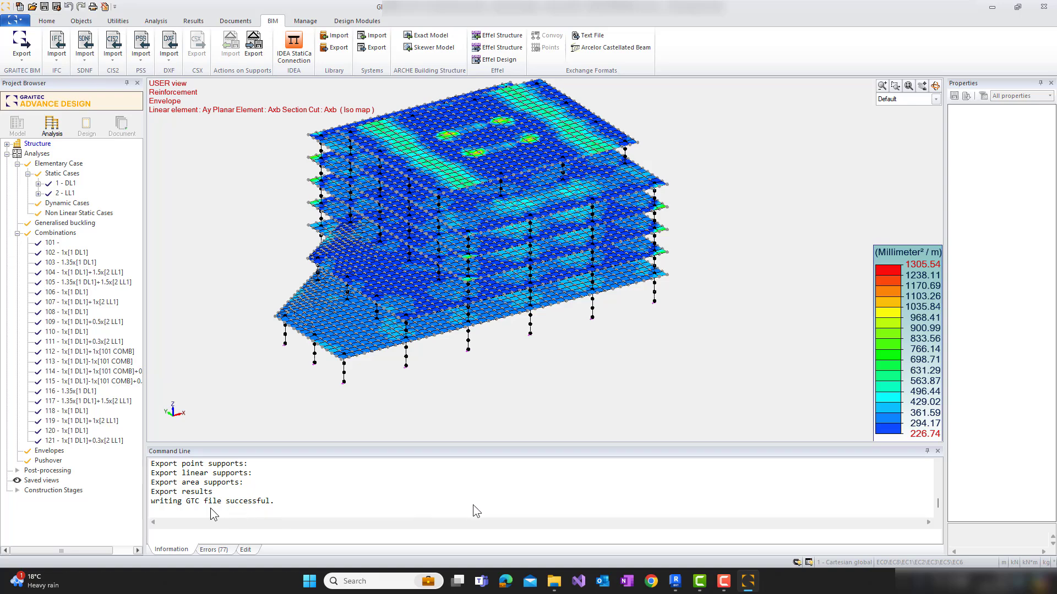
# Switch to Revit and check the structural analysis Results Manager for result packages, then close it
pyautogui.click(676, 581)
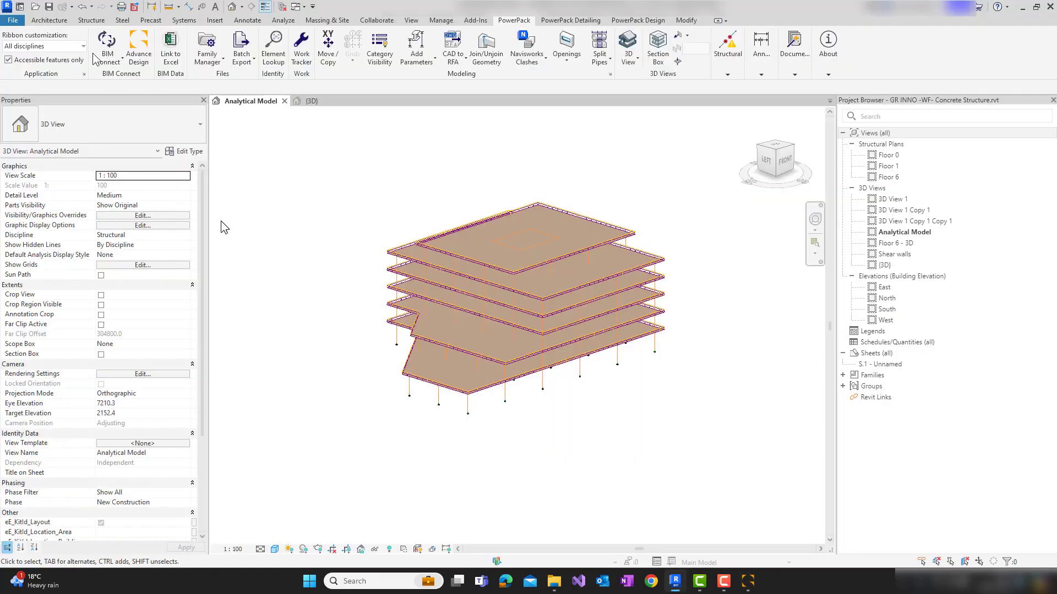
pyautogui.click(282, 20)
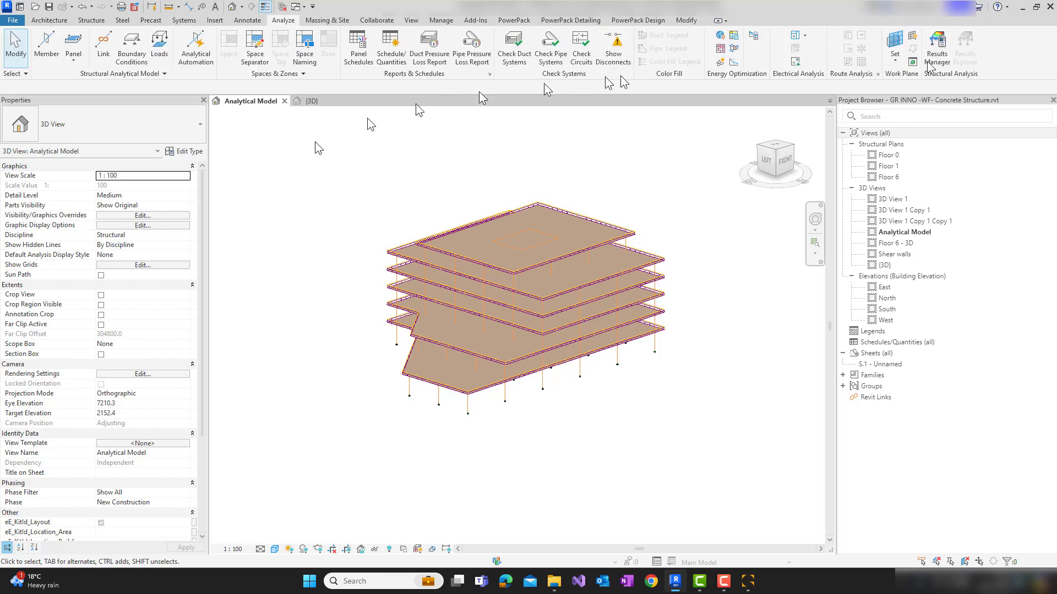
pyautogui.click(936, 45)
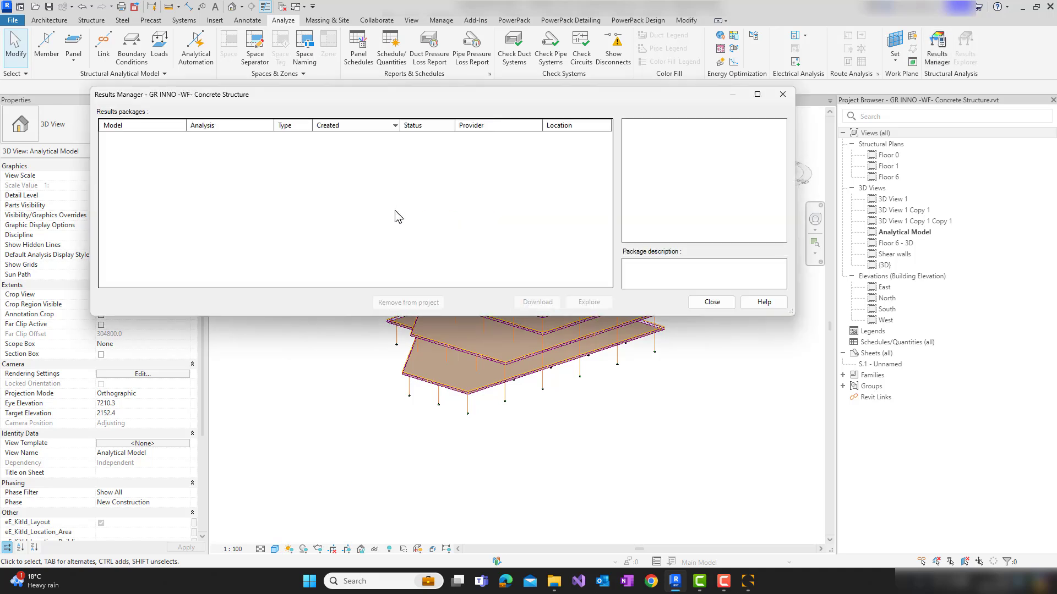
pyautogui.click(717, 306)
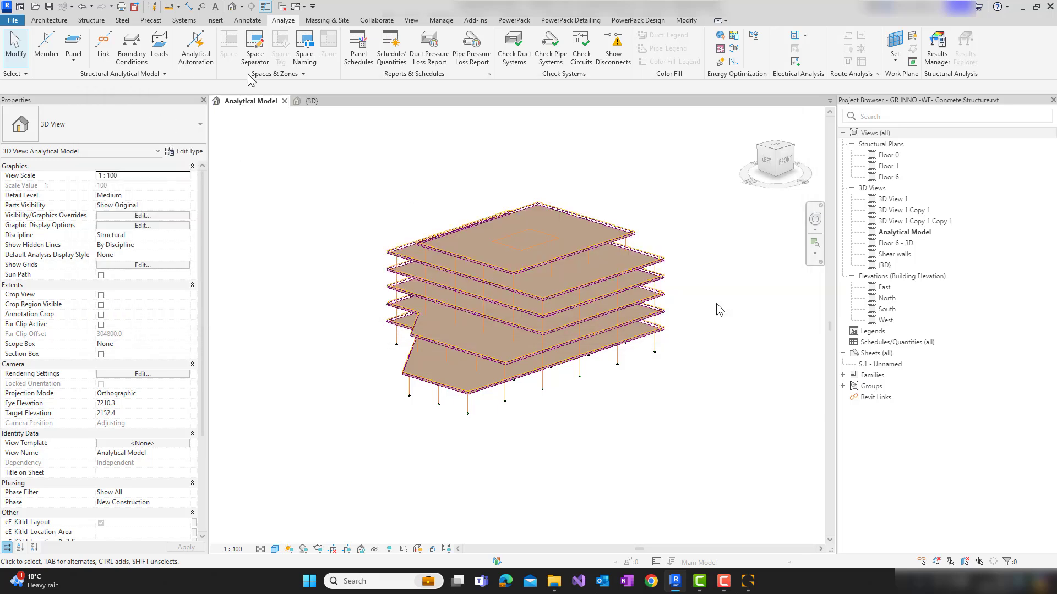
# Load Results.gtcx into the BIM Connect synchronisation and look through the list of compared objects
pyautogui.click(517, 21)
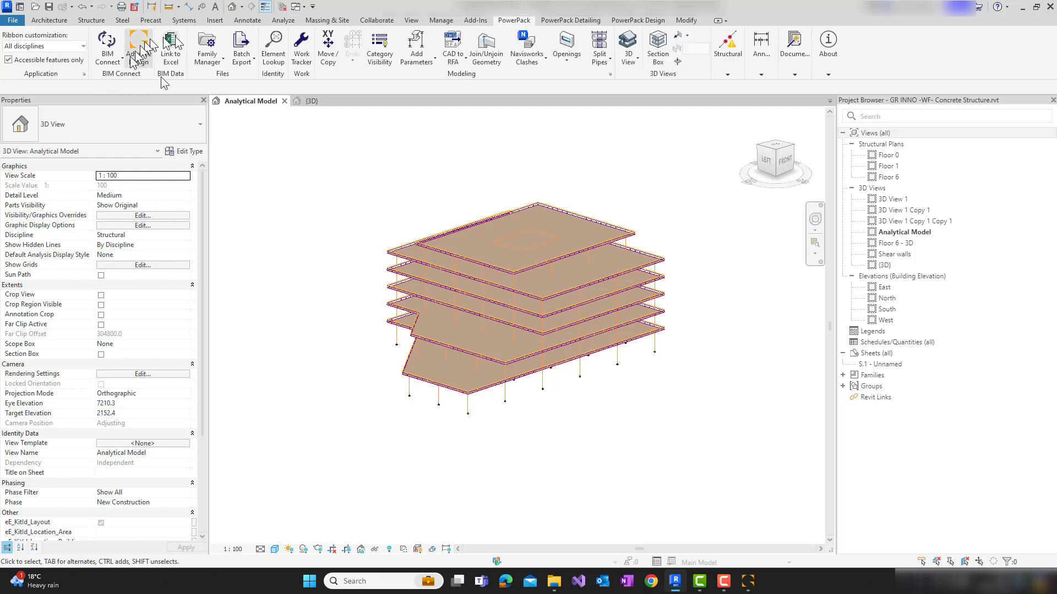
pyautogui.click(110, 59)
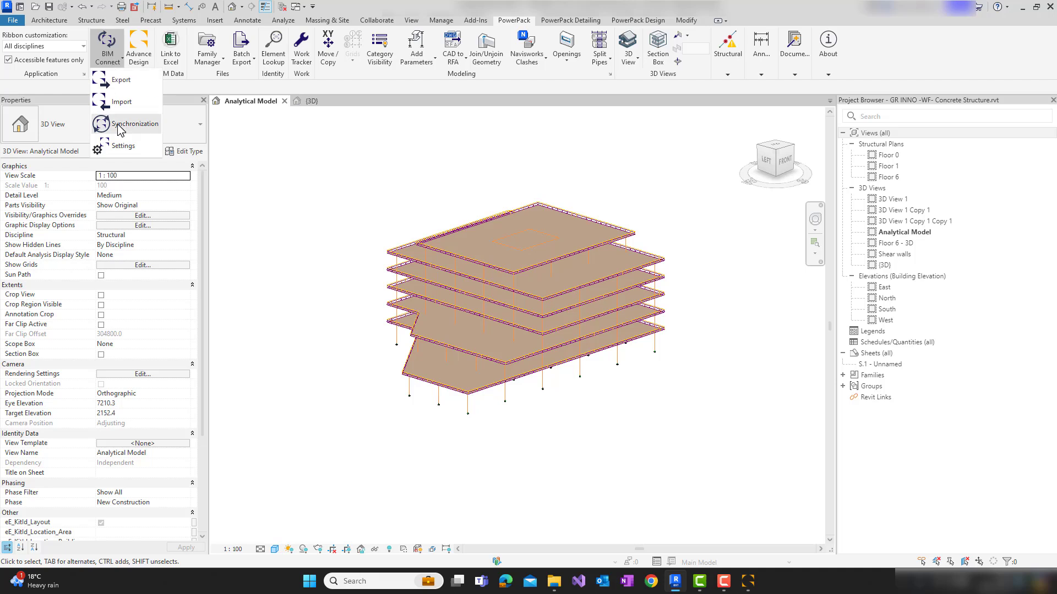
pyautogui.click(256, 159)
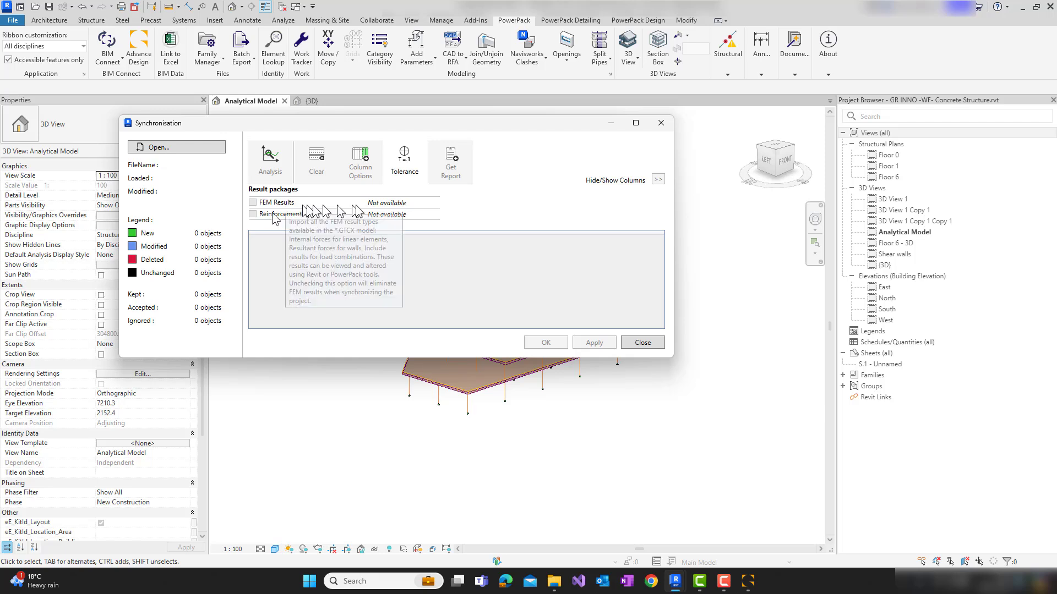
pyautogui.click(155, 148)
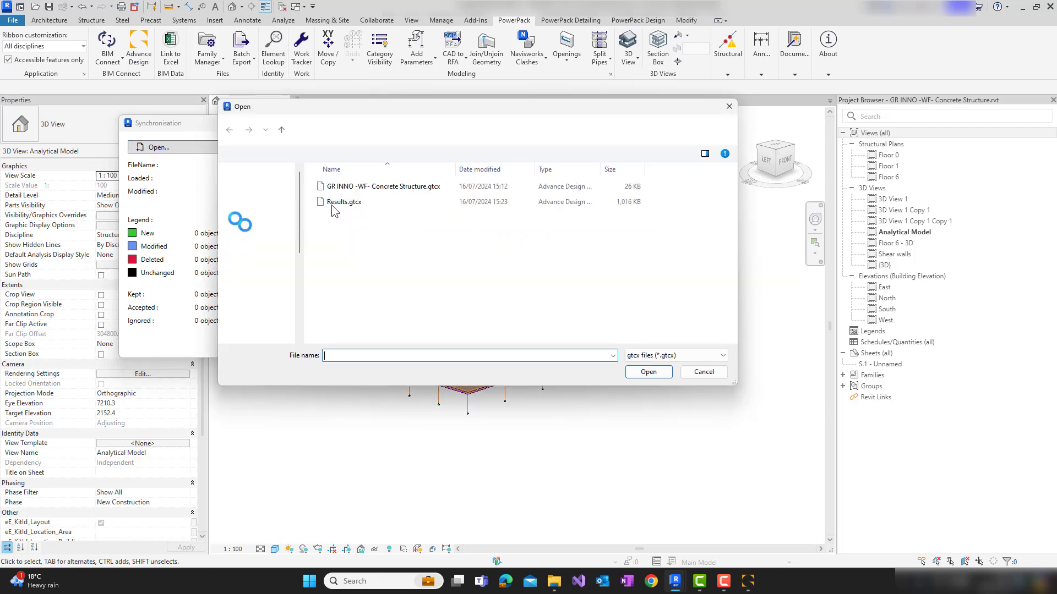
pyautogui.doubleClick(335, 202)
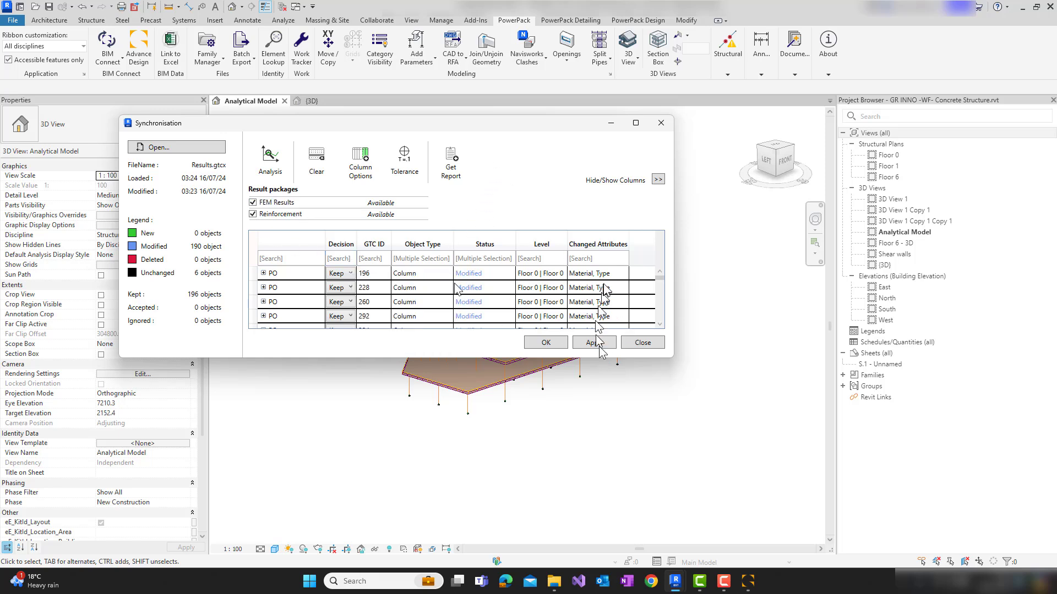
pyautogui.click(660, 286)
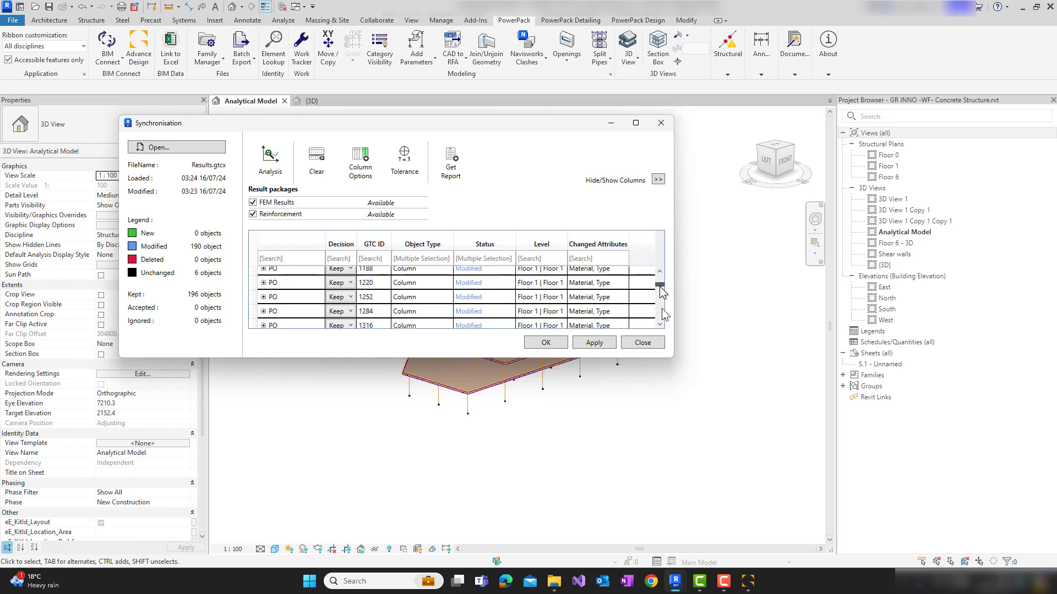
pyautogui.moveTo(660, 287)
pyautogui.mouseDown()
pyautogui.moveTo(668, 344)
pyautogui.moveTo(658, 266)
pyautogui.mouseUp()
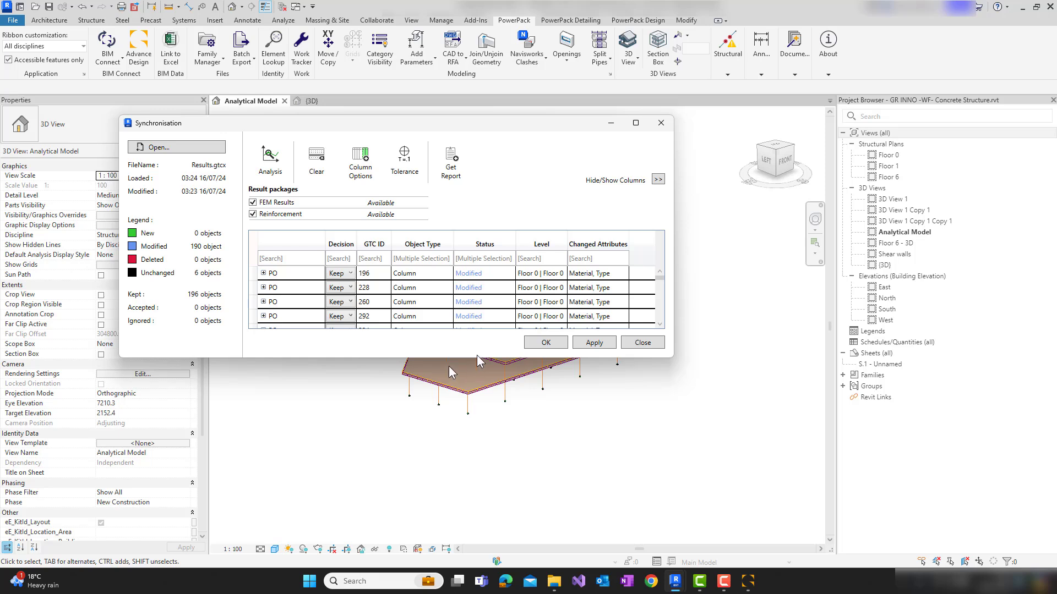
# Apply the synchronisation with the FEM Results and Reinforcement packages included, decline the synchronisation report, and finish the synchronisation
pyautogui.click(594, 343)
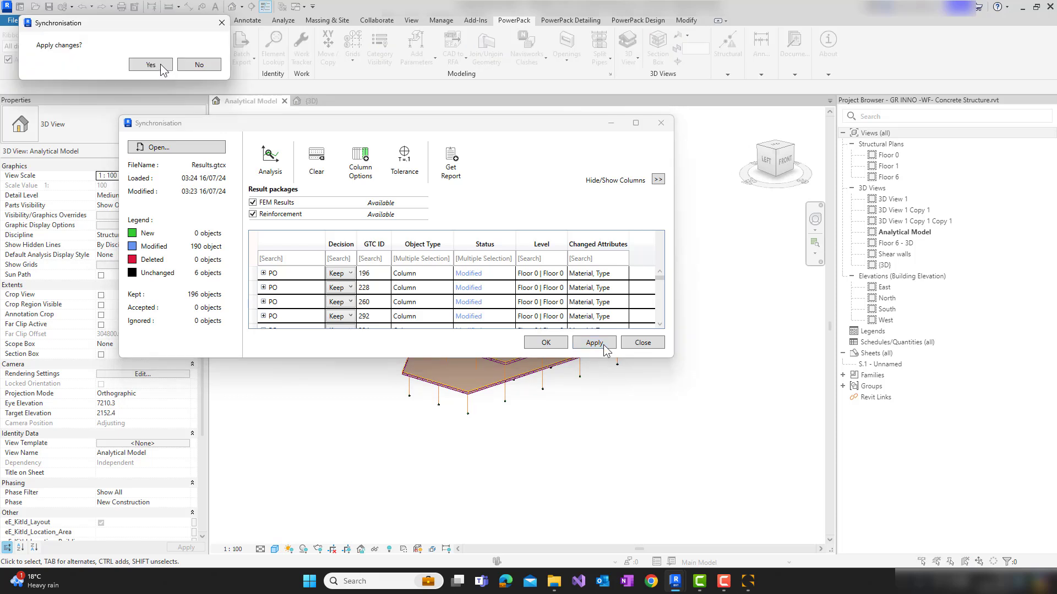
pyautogui.click(150, 65)
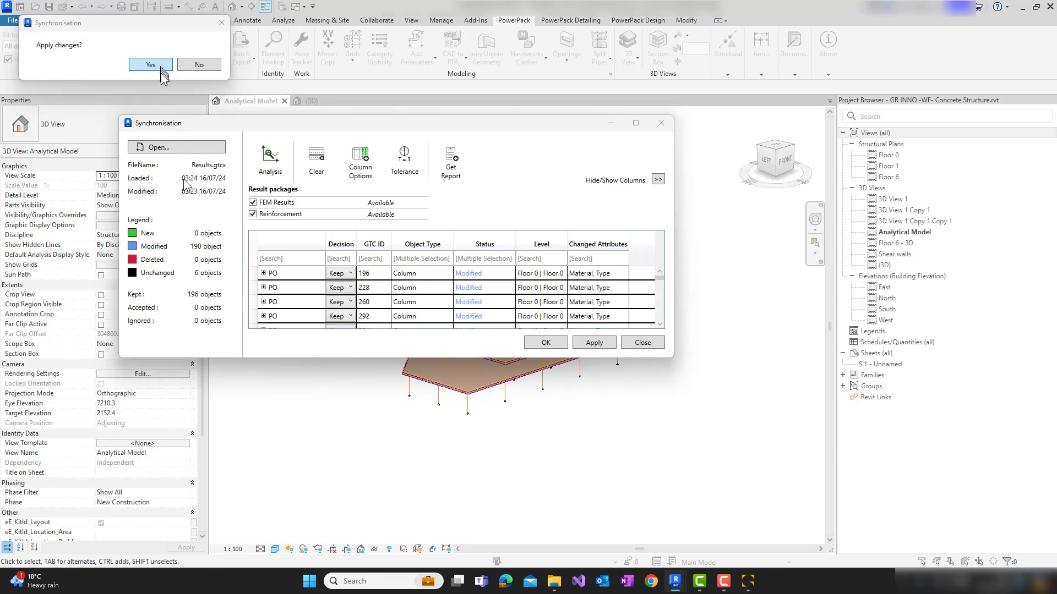
pyautogui.click(197, 65)
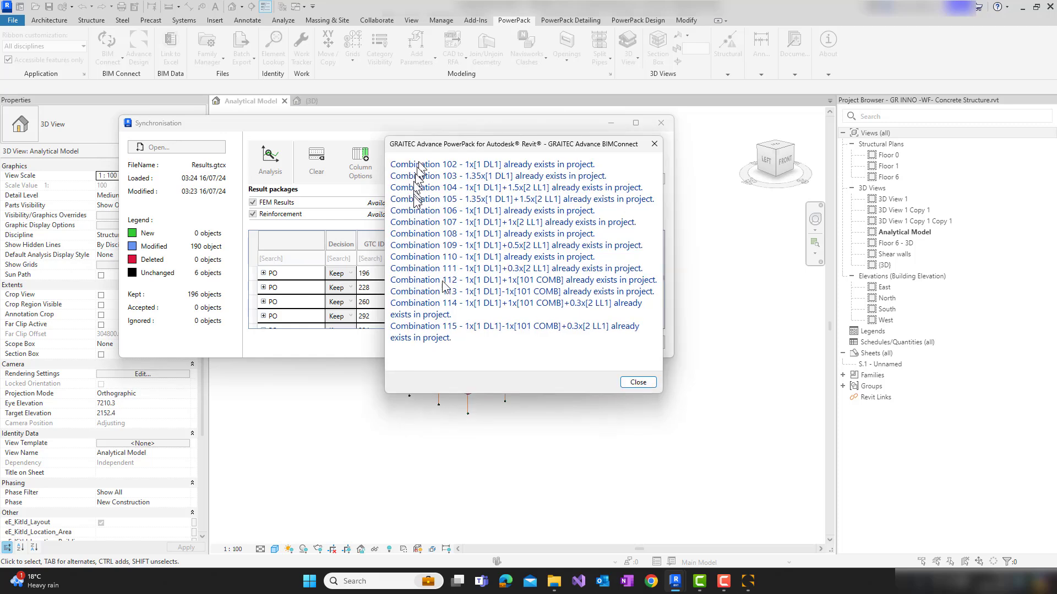
pyautogui.click(638, 382)
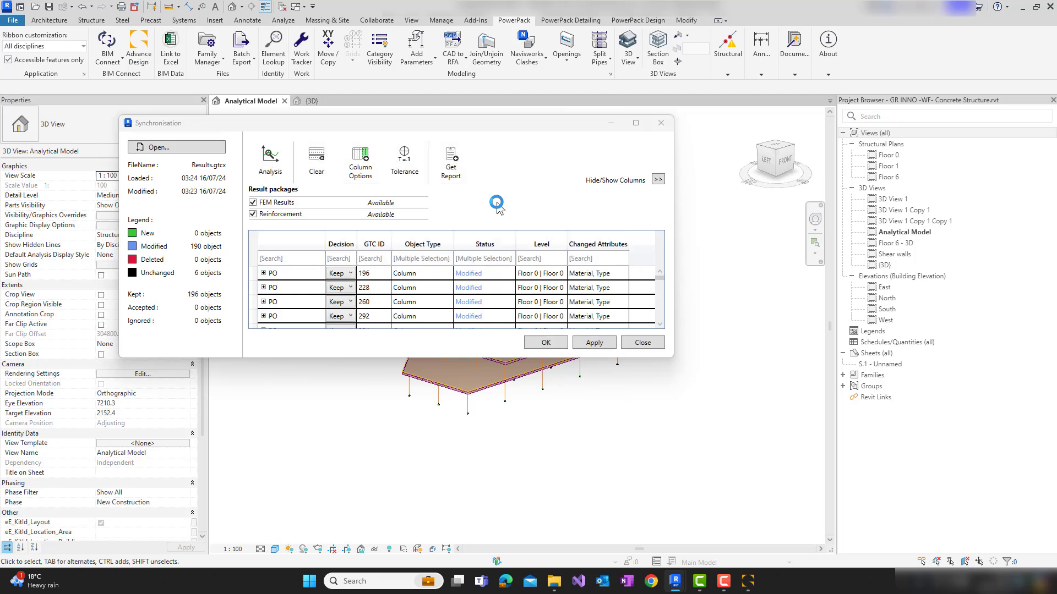
pyautogui.click(550, 345)
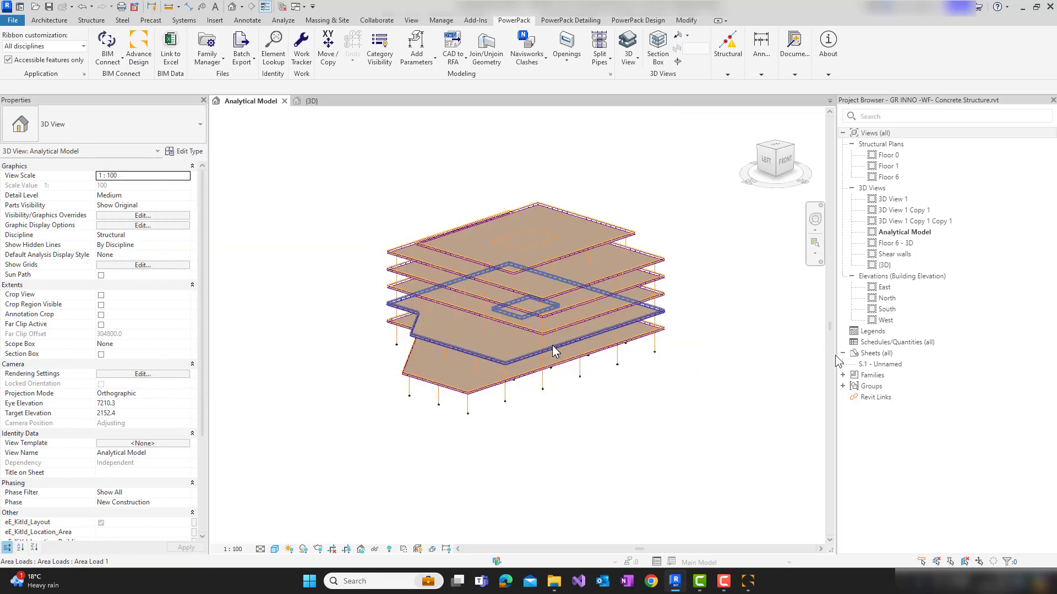
# In the {3D} view, select the 400 x 400 mm concrete corner column between Floor 0 and Floor 1
pyautogui.click(302, 104)
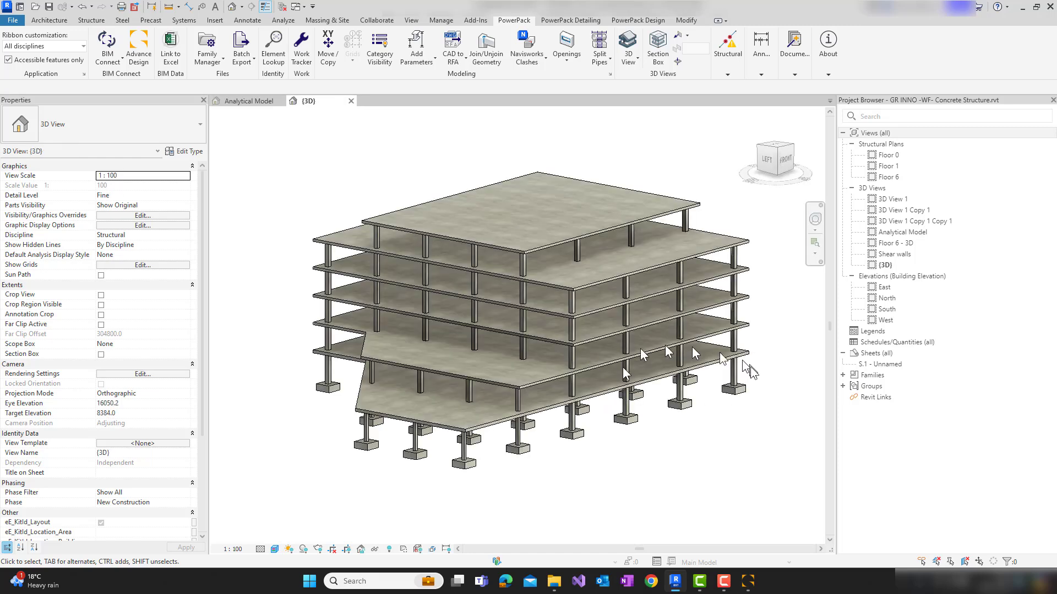
pyautogui.scroll(1, 750, 365)
pyautogui.moveTo(750, 366); pyautogui.dragTo(618, 371, button='middle')
pyautogui.scroll(3, 623, 375)
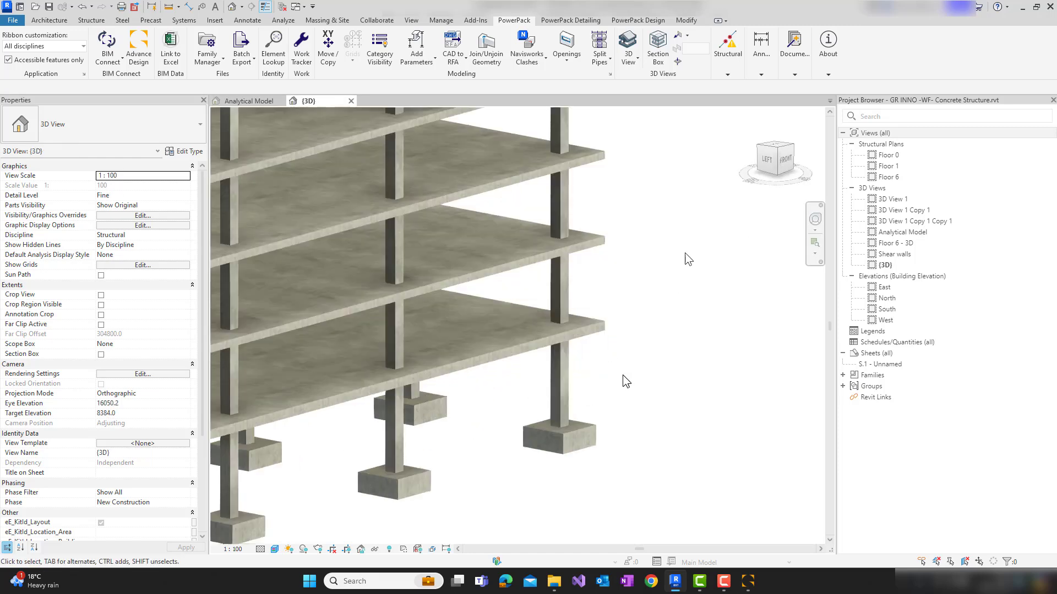
pyautogui.scroll(3, 622, 374)
pyautogui.click(637, 20)
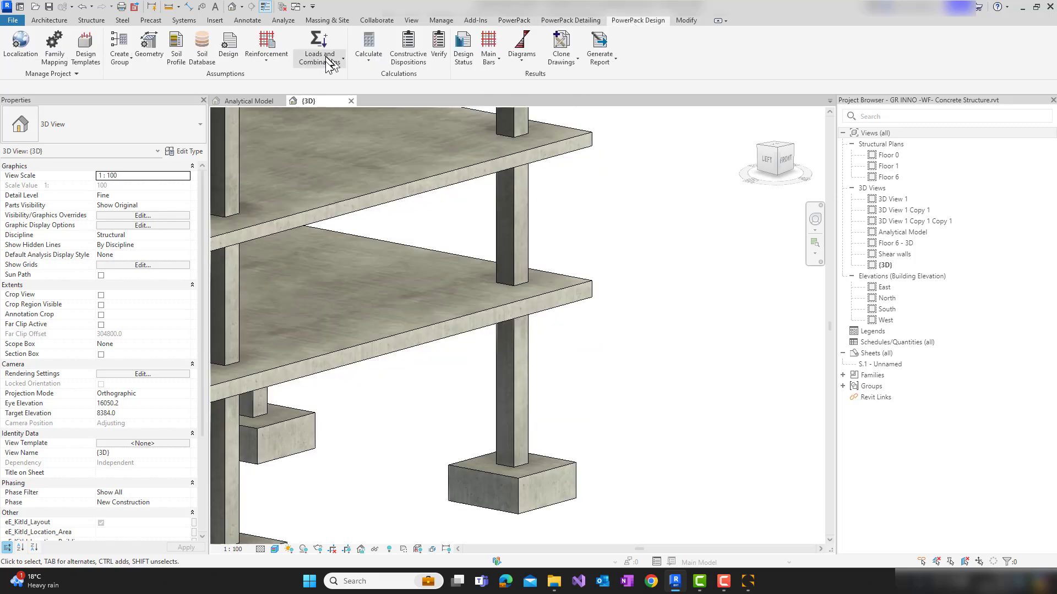
pyautogui.click(329, 63)
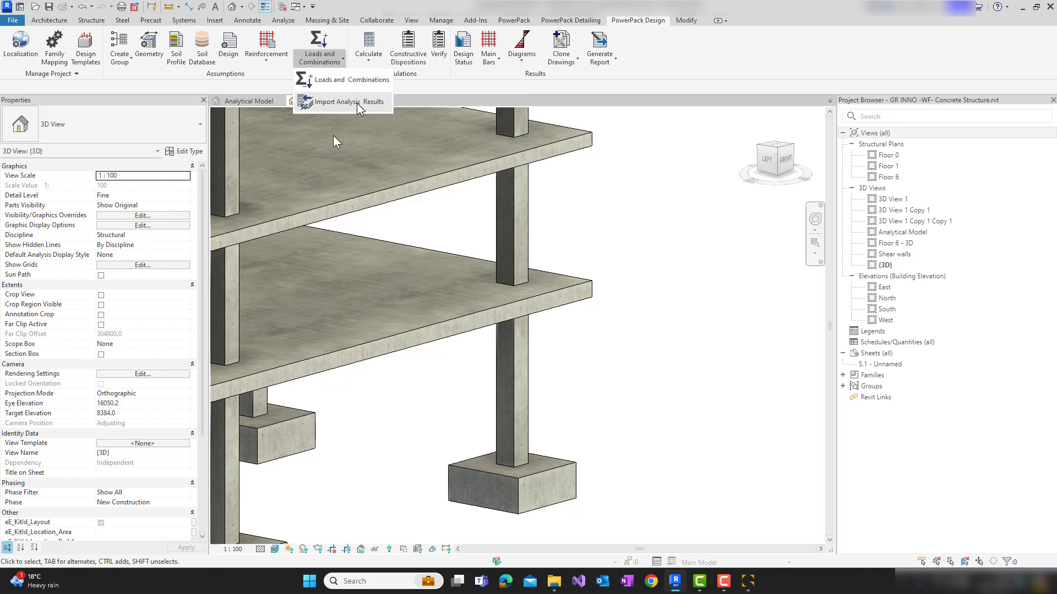
pyautogui.click(510, 355)
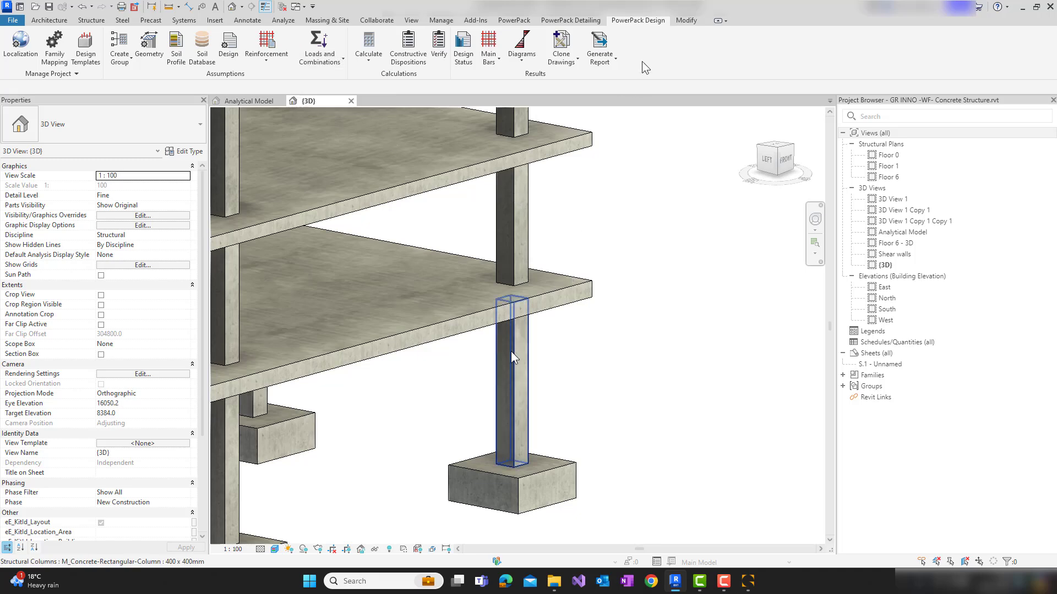
pyautogui.click(511, 354)
# Review the top-load internal efforts in the selected column's Loads and Combinations settings, then leave without changes
pyautogui.click(637, 21)
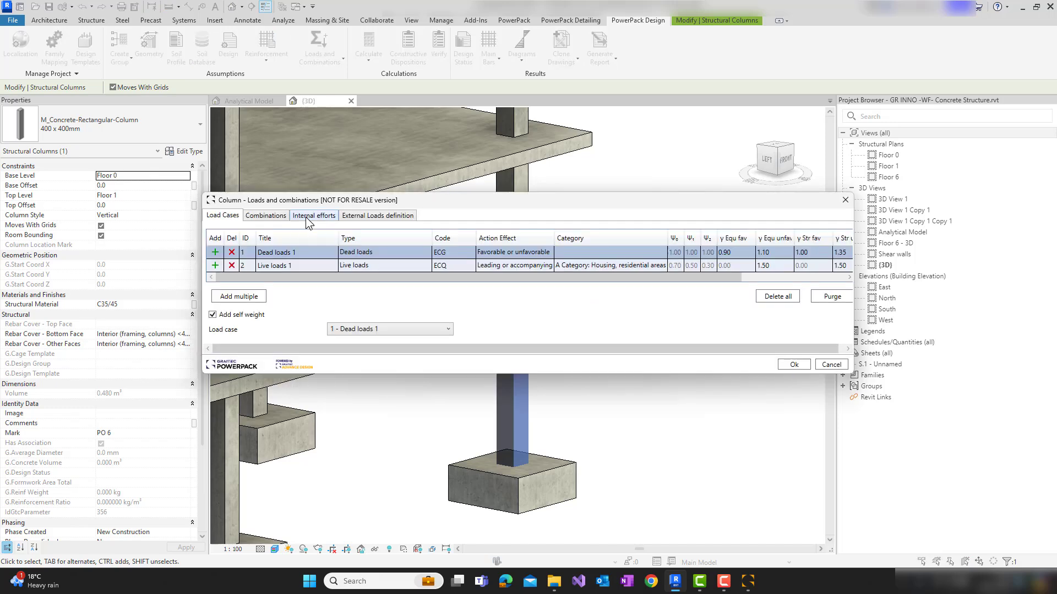
pyautogui.click(306, 217)
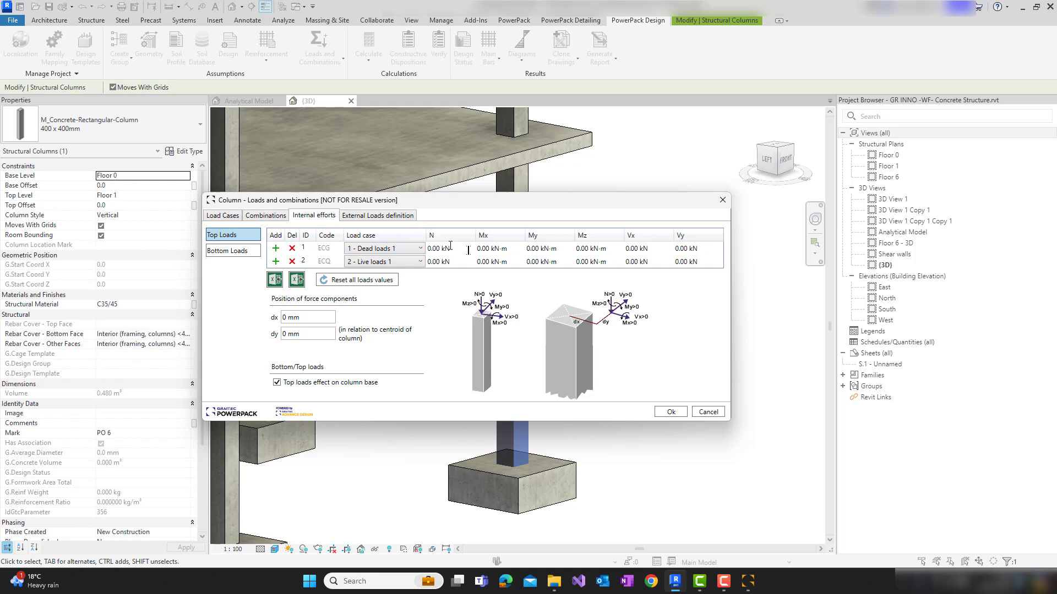
pyautogui.click(707, 413)
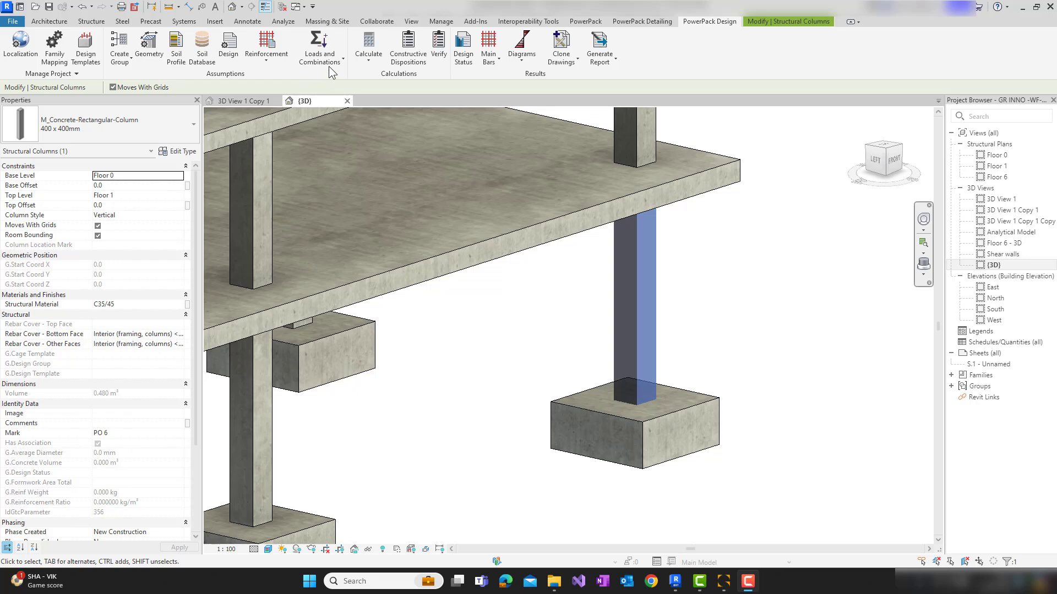
# Reopen the Results Manager to check the theoretical reinforcement and analysis results packages from Advance Design
pyautogui.click(328, 62)
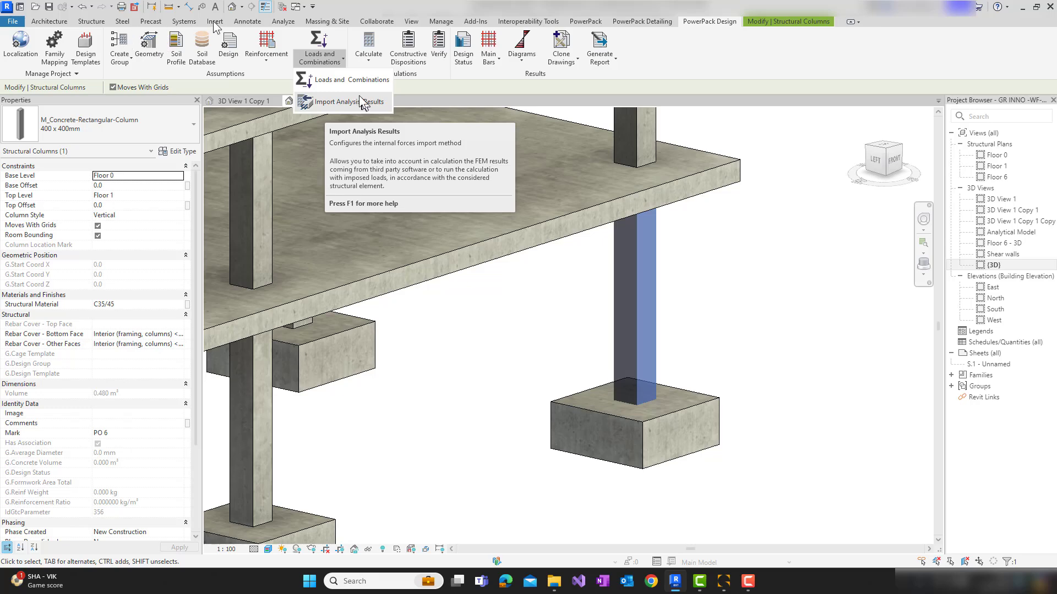
pyautogui.click(241, 22)
pyautogui.click(282, 24)
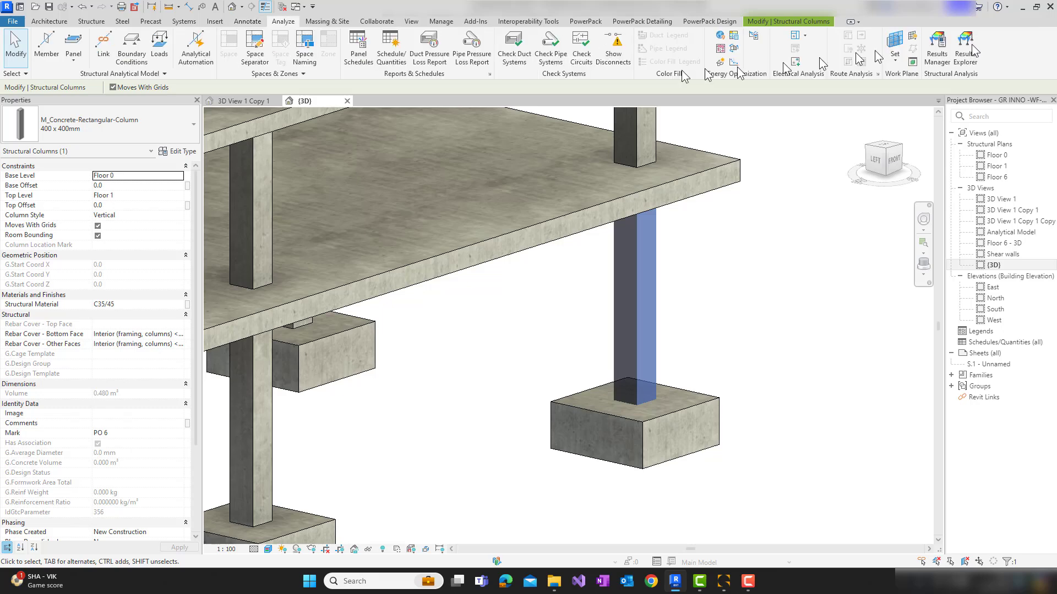
pyautogui.click(939, 53)
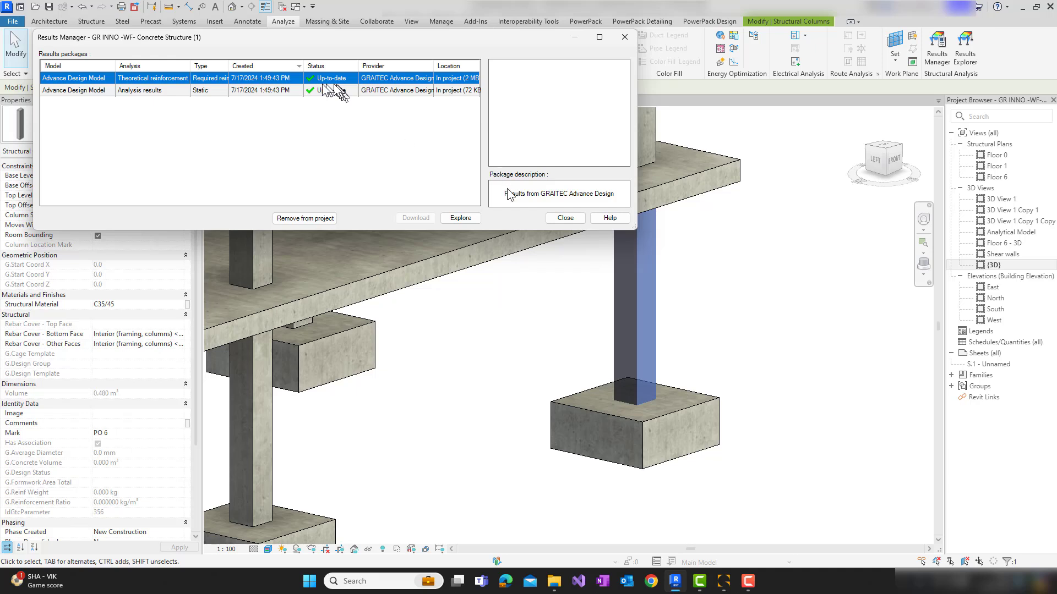
# Leave the Results Manager and import both Advance Design packages, Static and RequiredReinforcement, accepting the update of all elements' loads and combinations
pyautogui.click(87, 90)
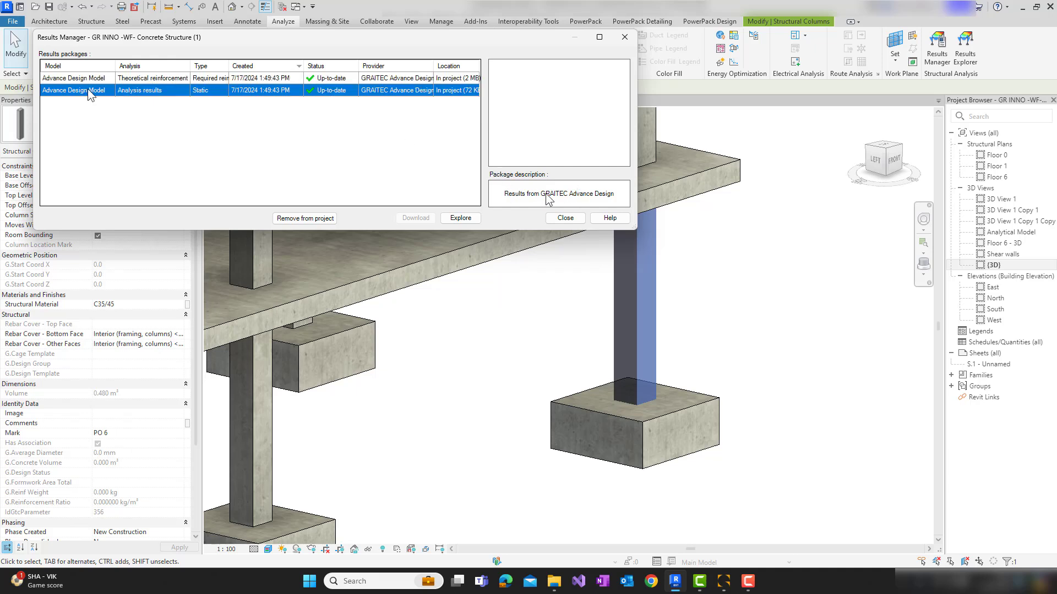
pyautogui.click(565, 218)
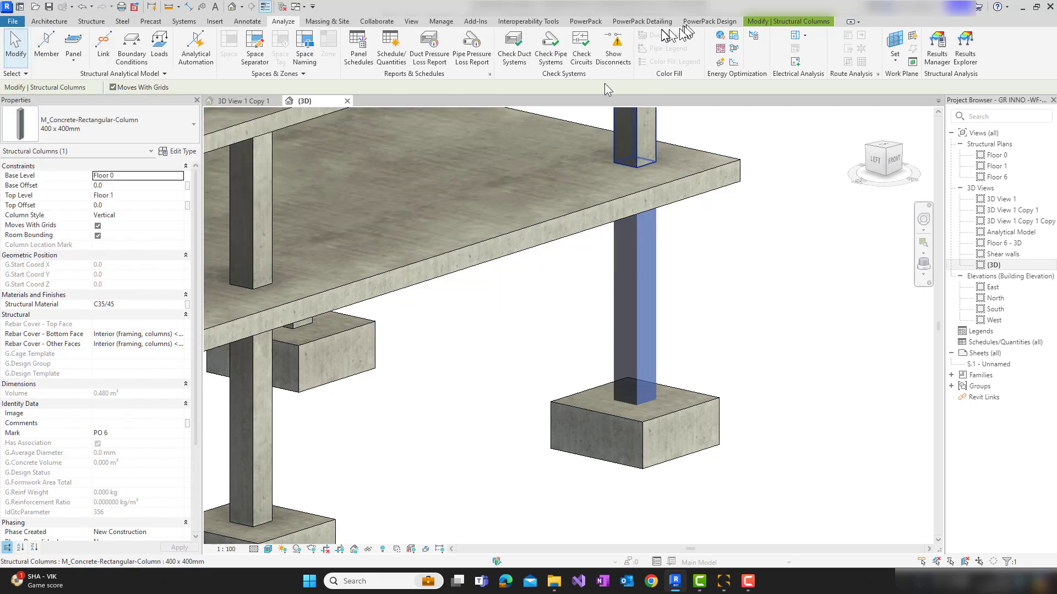
pyautogui.click(695, 23)
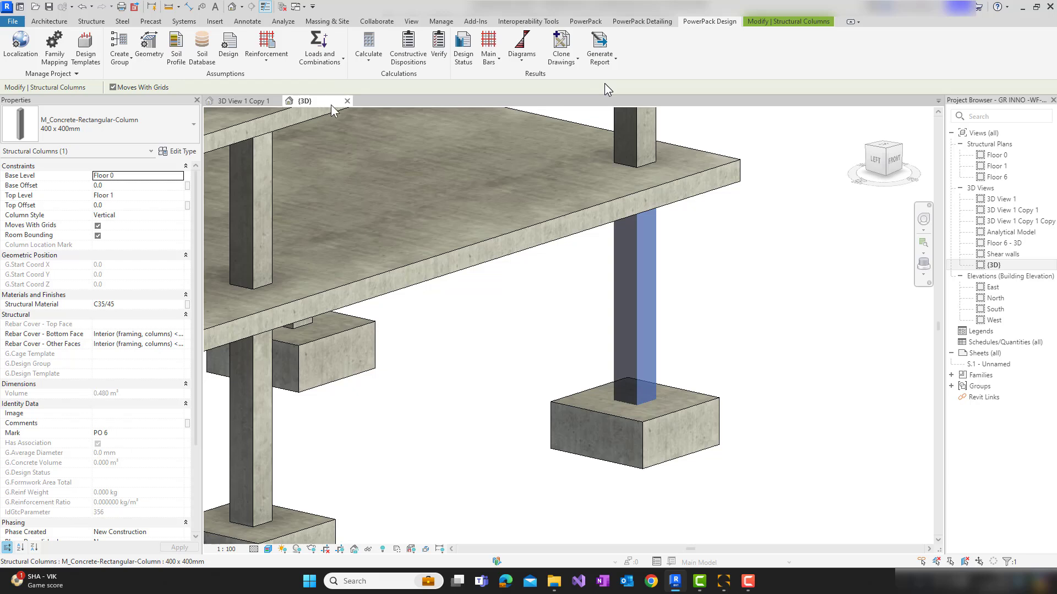
pyautogui.click(332, 63)
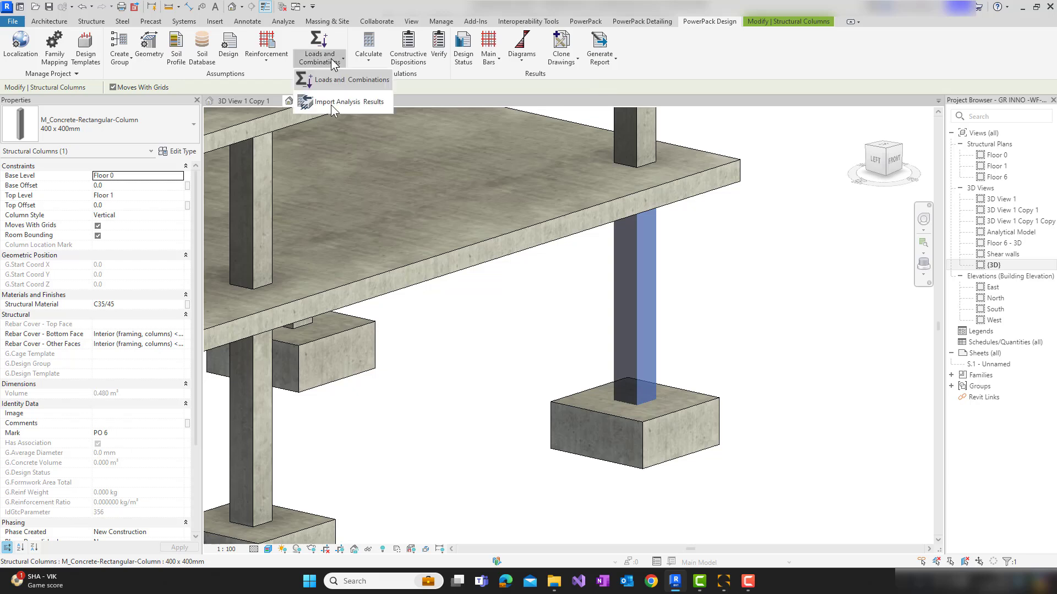
pyautogui.click(567, 245)
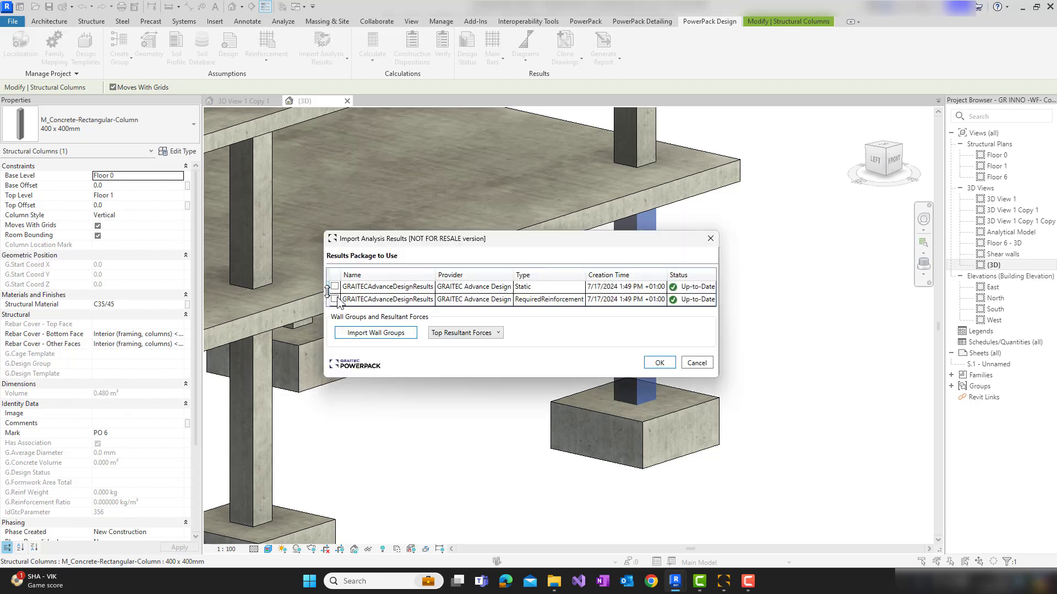
pyautogui.click(334, 287)
pyautogui.click(337, 297)
pyautogui.click(660, 364)
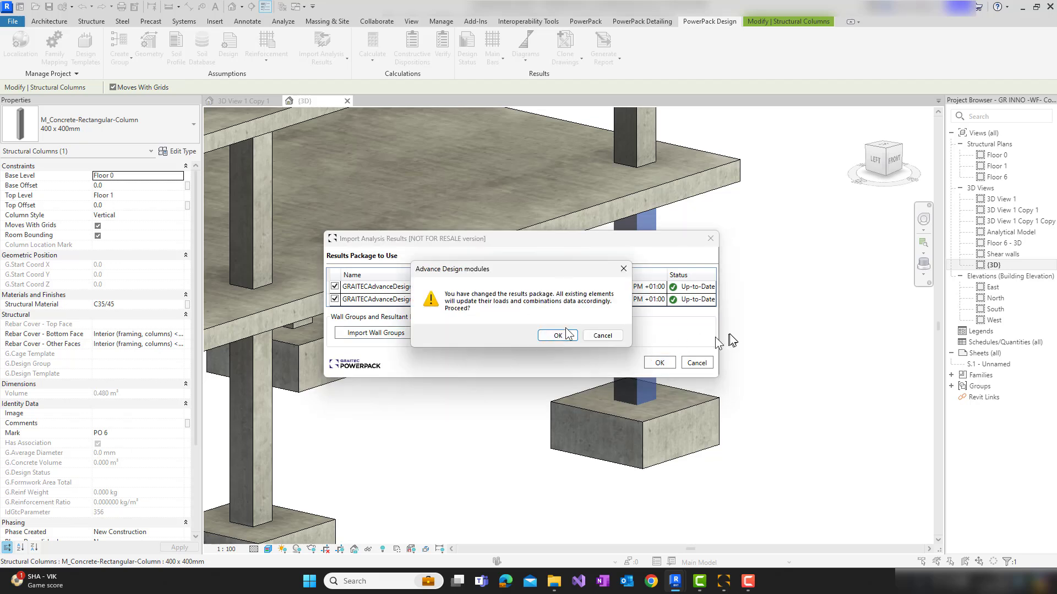
pyautogui.click(558, 335)
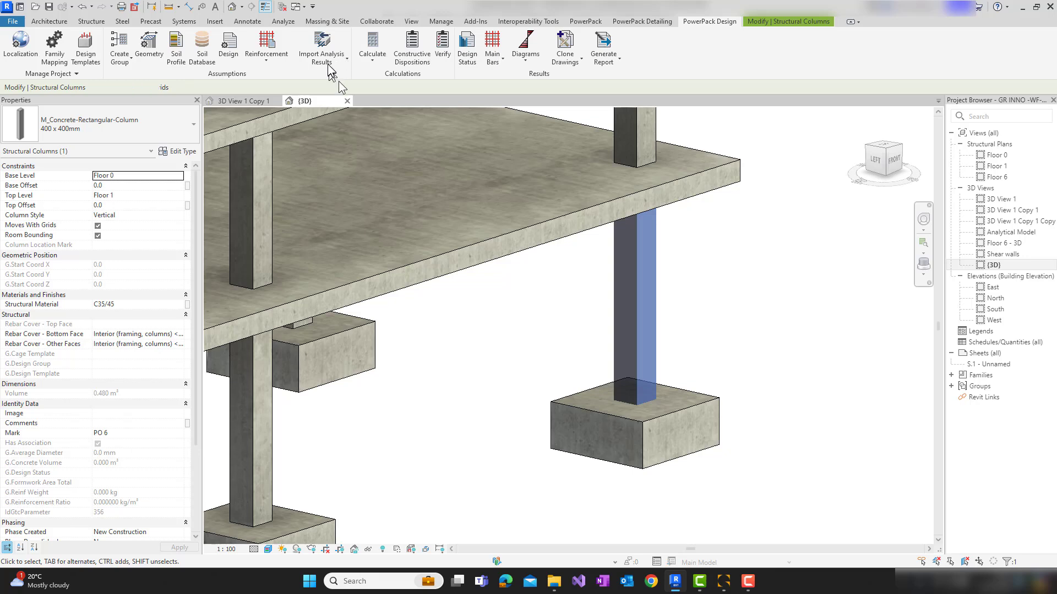
# Review the selected column's load cases and top-load internal efforts in Loads and Combinations, then accept the settings
pyautogui.click(329, 65)
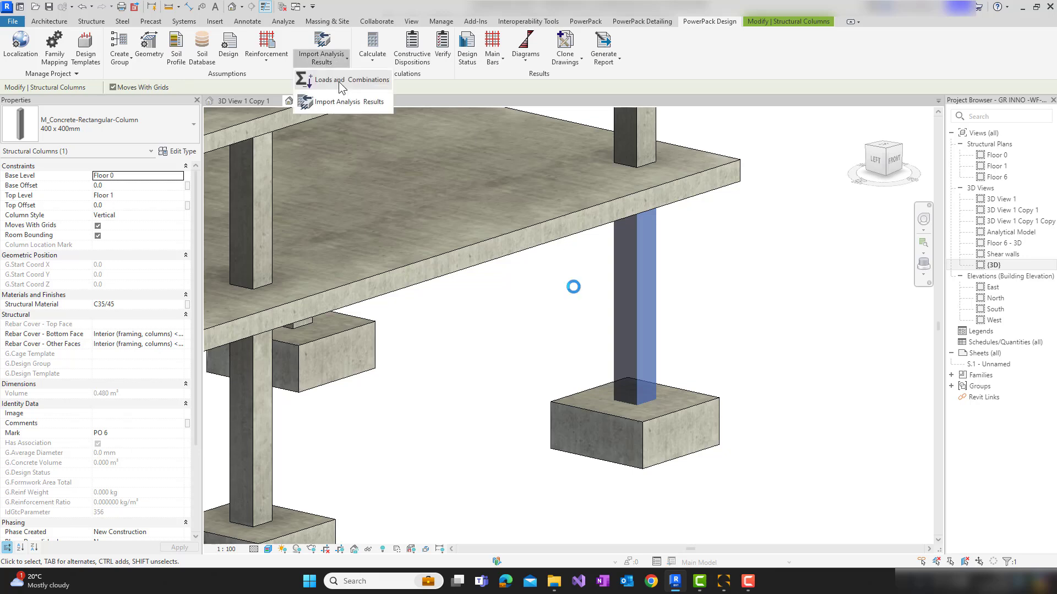
pyautogui.click(338, 81)
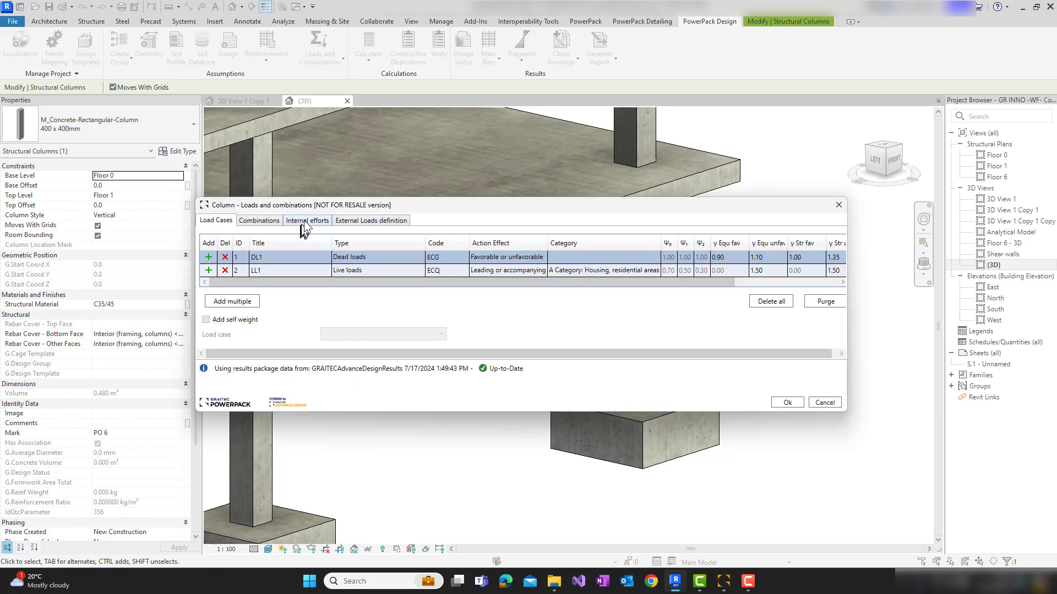
pyautogui.click(306, 221)
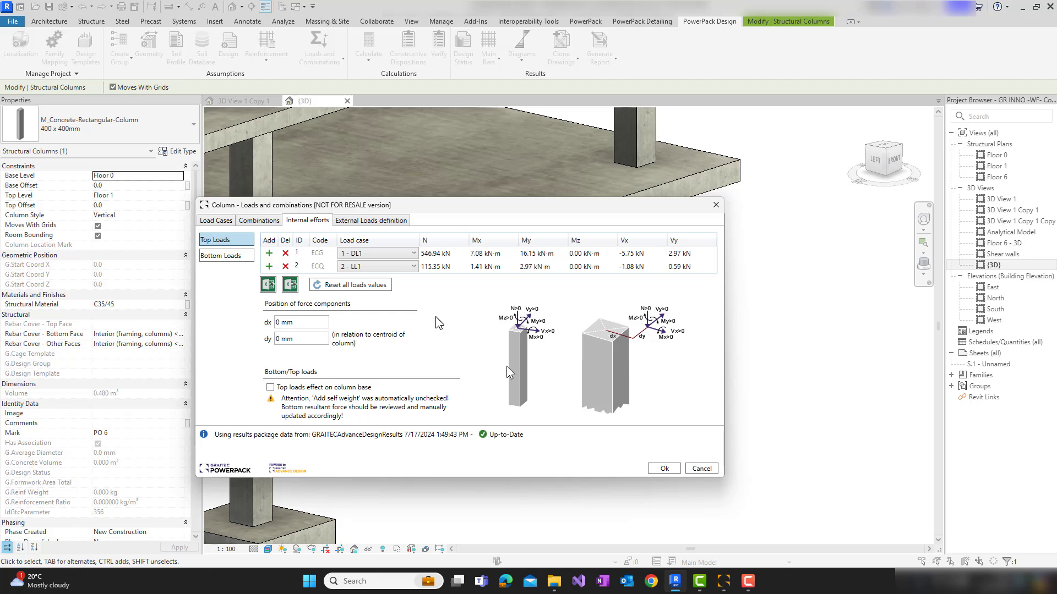
pyautogui.click(663, 469)
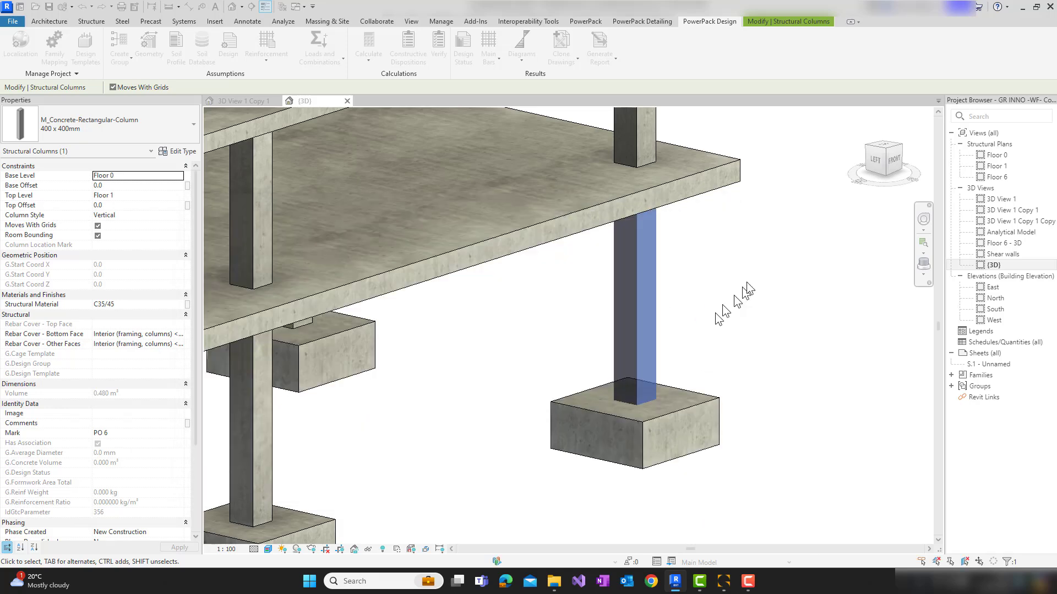
# Select the four stacked corner columns on Floor 1 to Floor 4 and calculate their reinforcement, ignoring the differing rebar yield strengths
pyautogui.scroll(-3, 663, 370)
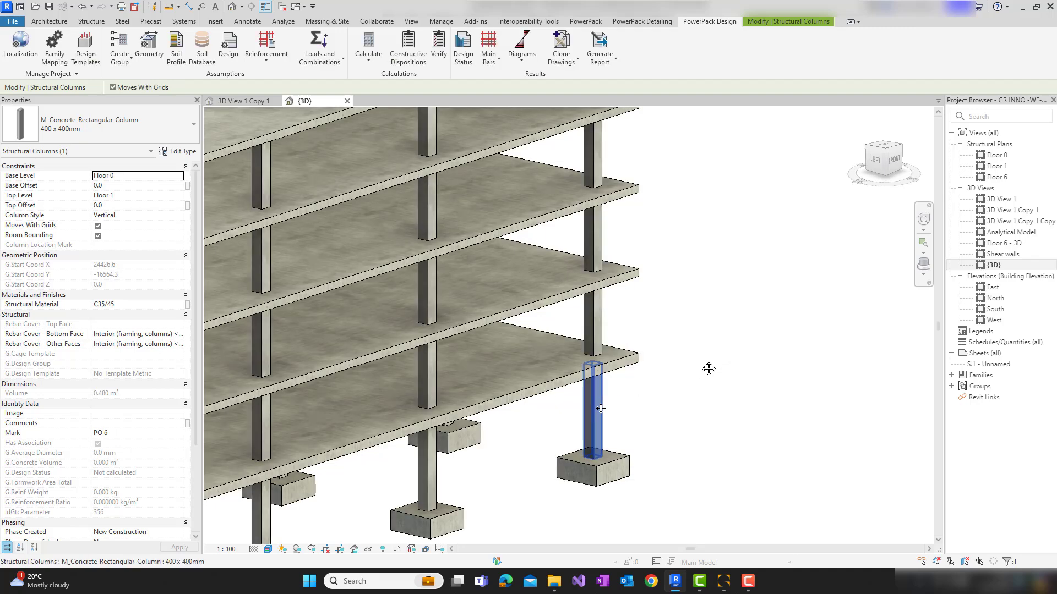
pyautogui.scroll(-2, 708, 367)
pyautogui.moveTo(710, 352); pyautogui.dragTo(693, 361, button='middle')
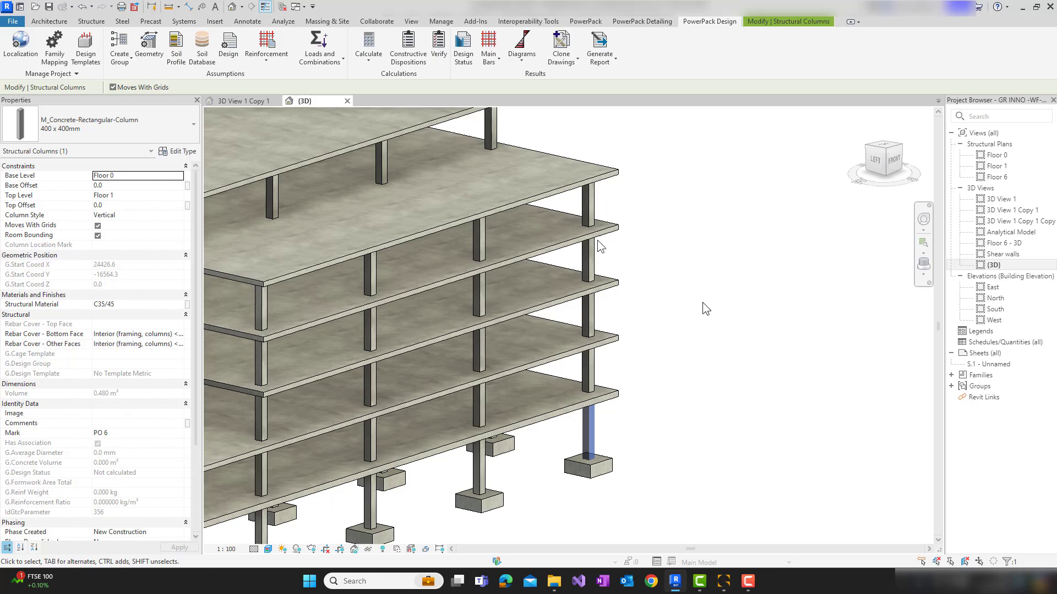
pyautogui.moveTo(537, 131); pyautogui.dragTo(643, 408)
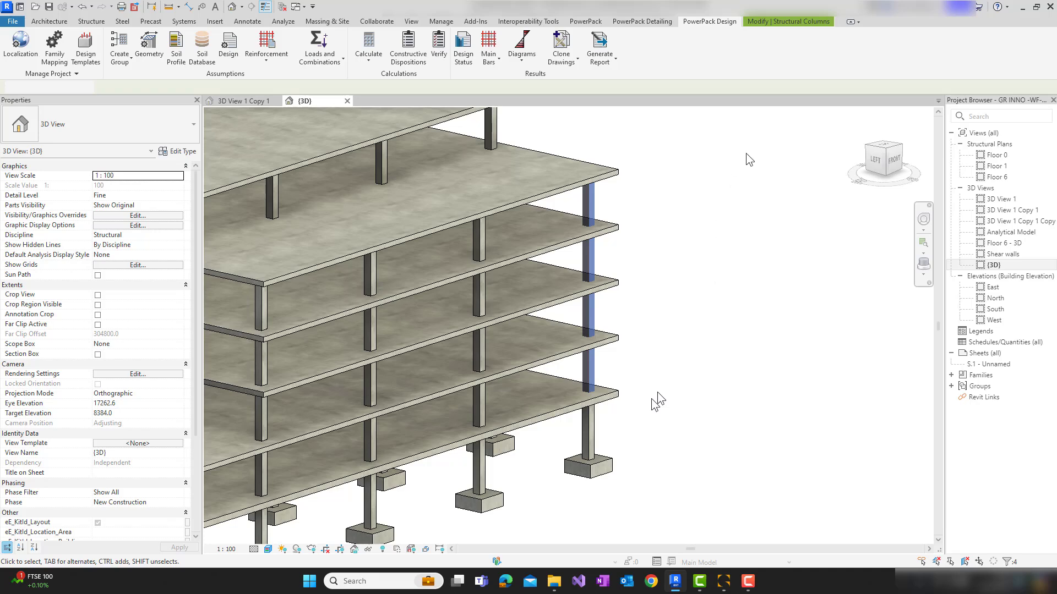
pyautogui.click(695, 25)
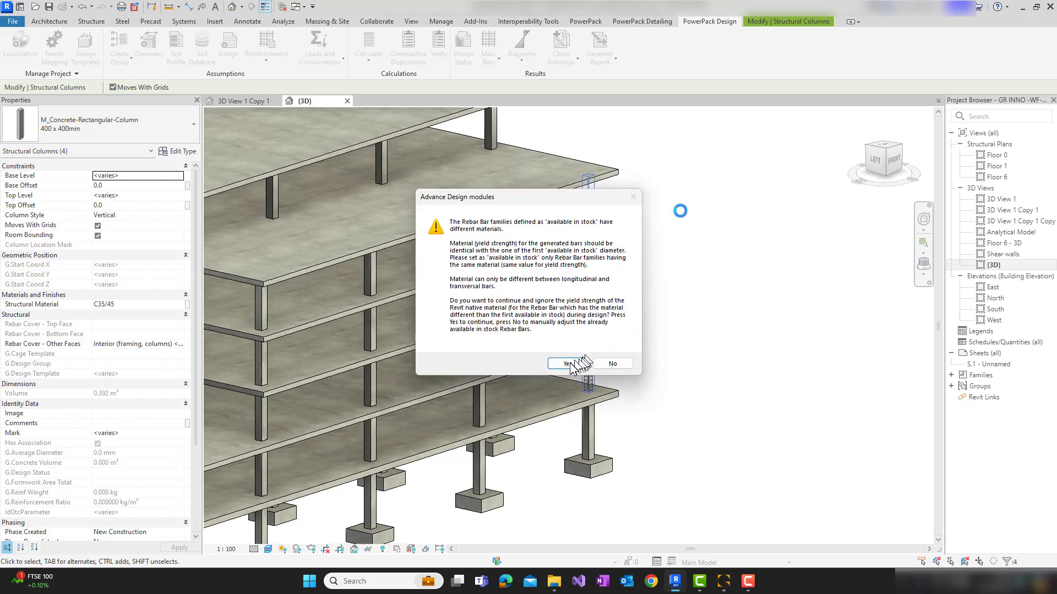
pyautogui.click(567, 364)
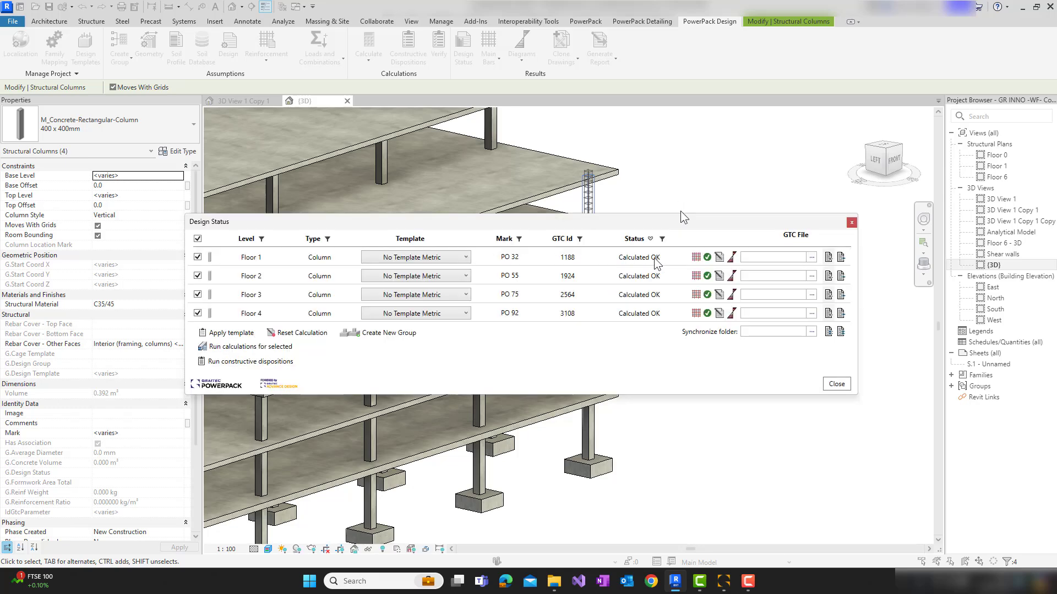
# Check the Floor 1 column's calculation results and its errors and warnings, then close the Design Status
pyautogui.click(708, 262)
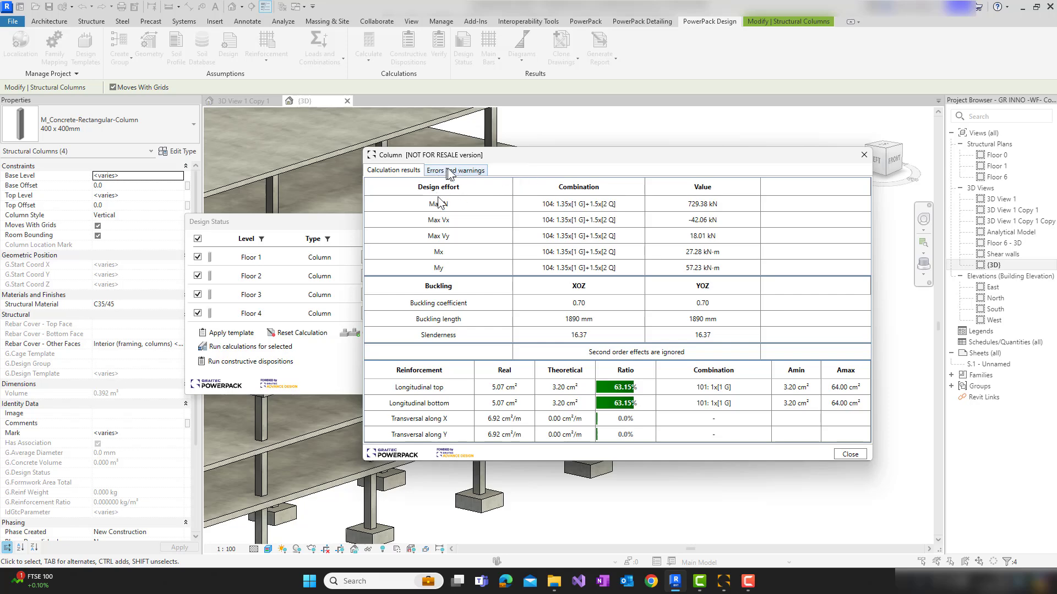
pyautogui.click(454, 171)
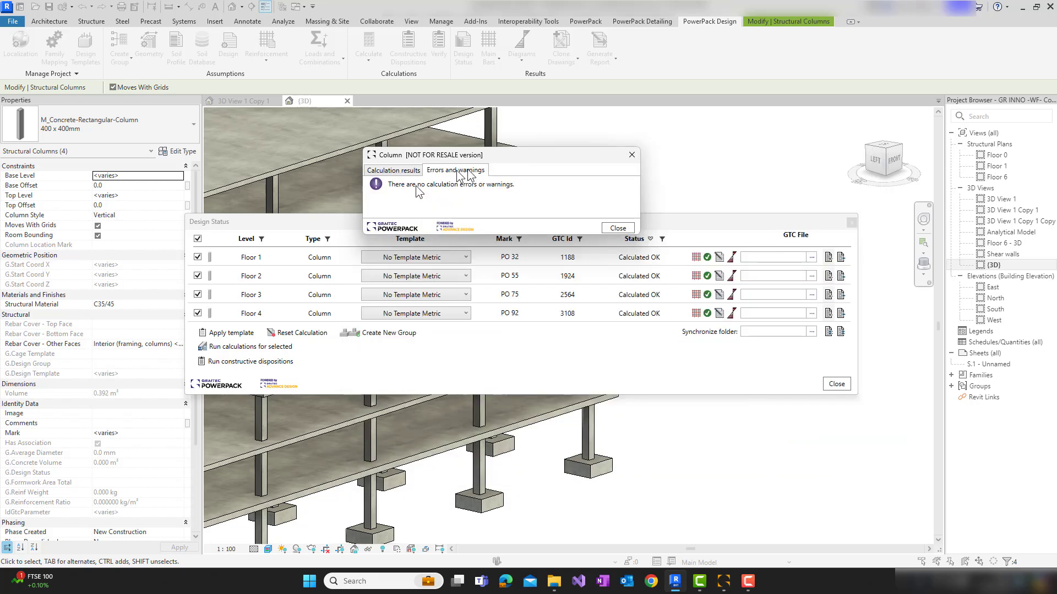
pyautogui.click(615, 228)
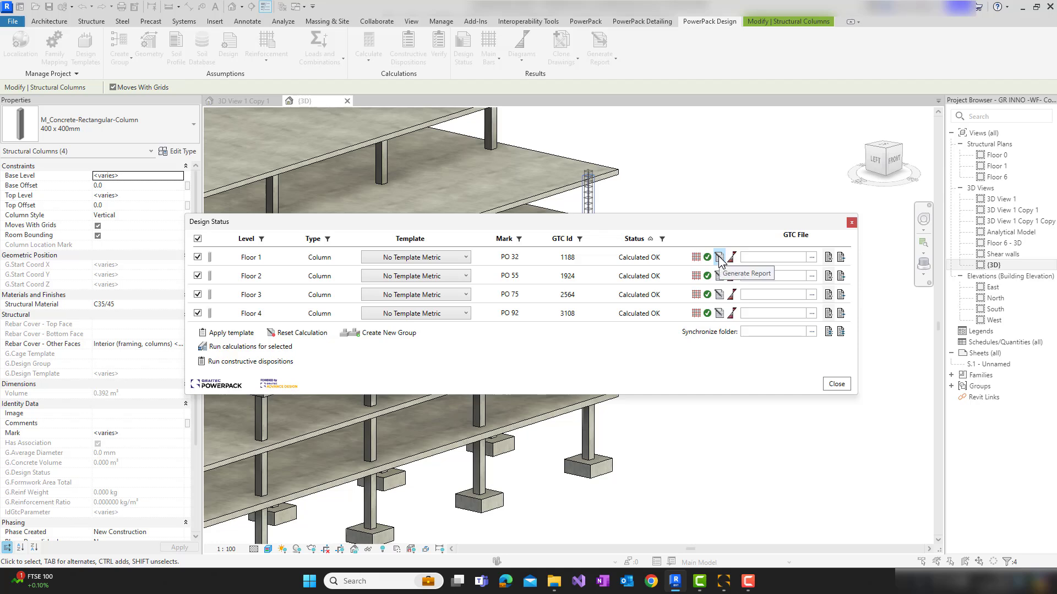
pyautogui.click(830, 384)
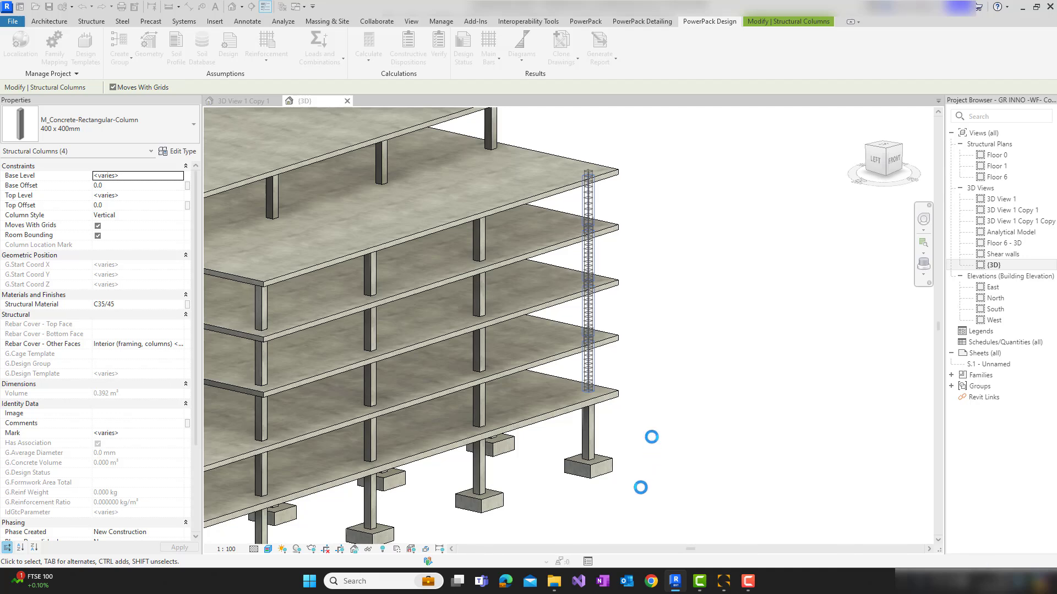
# Select the 1600 x 1600 x 650 footing beneath the corner column and calculate its reinforcement
pyautogui.click(590, 469)
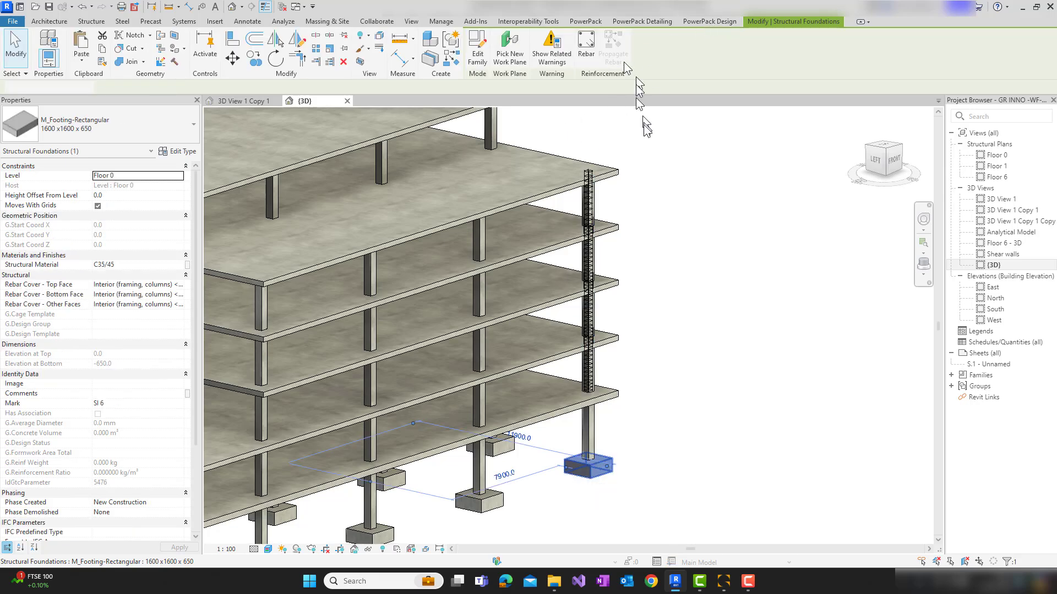
pyautogui.click(710, 22)
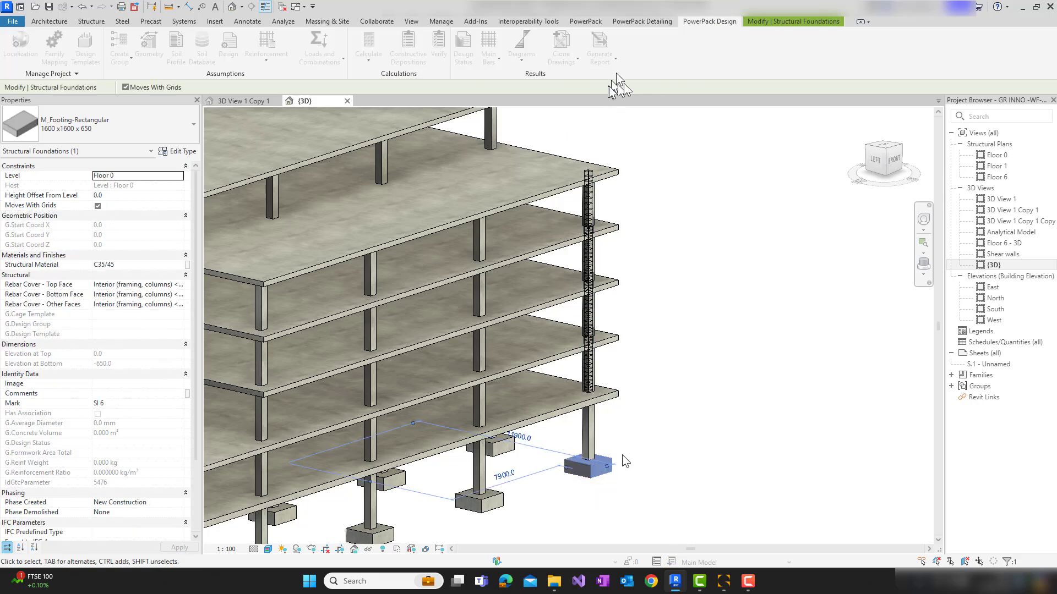
pyautogui.click(662, 381)
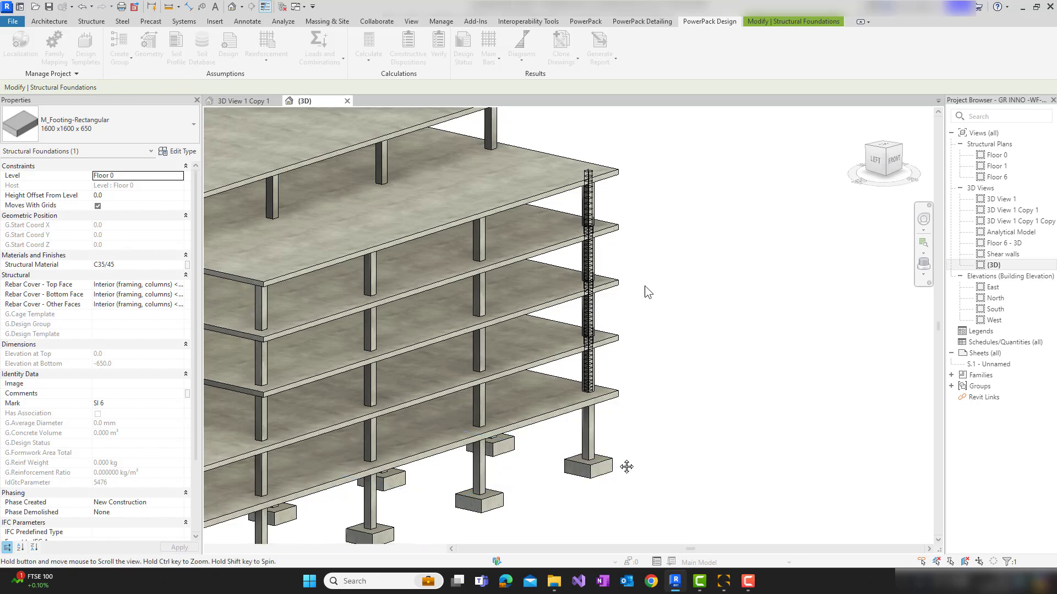
pyautogui.moveTo(627, 467); pyautogui.dragTo(695, 357, button='middle')
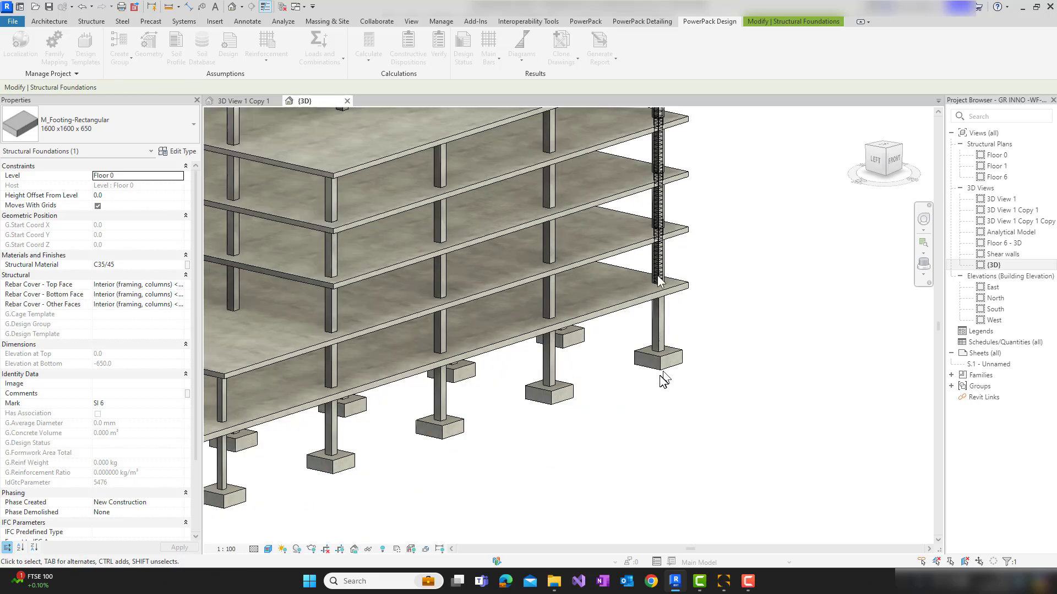
pyautogui.click(692, 330)
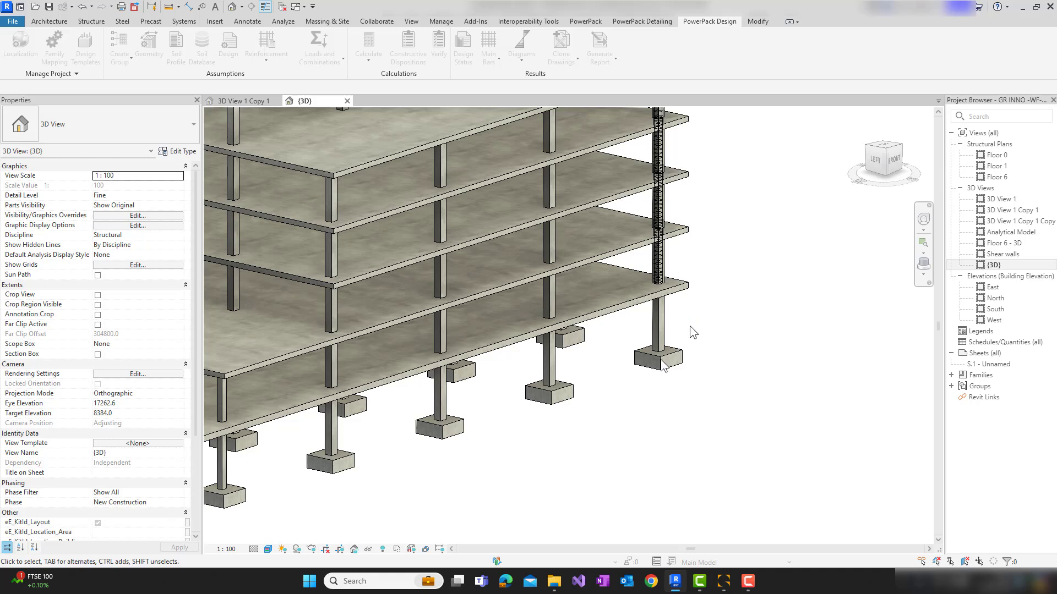
pyautogui.click(661, 362)
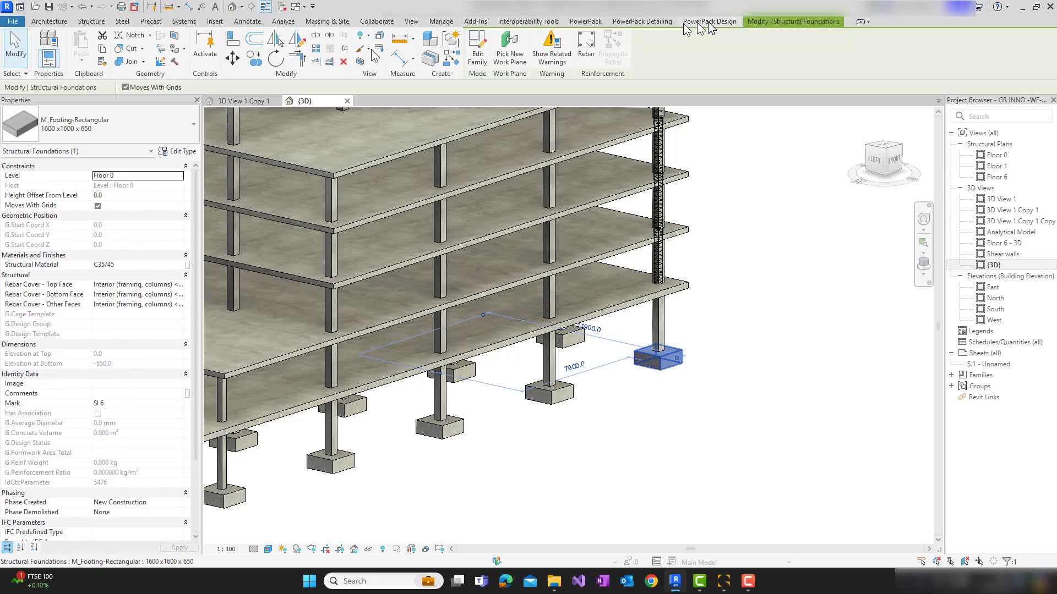
pyautogui.click(709, 22)
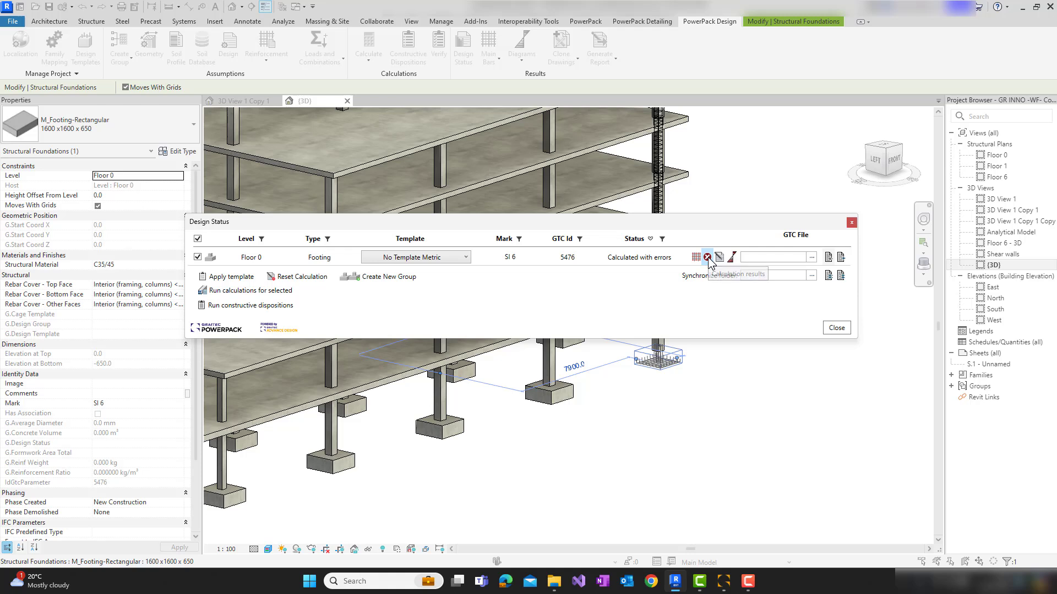
# Examine the footing's calculation results and its errors and warnings, then close the Design Status
pyautogui.click(709, 260)
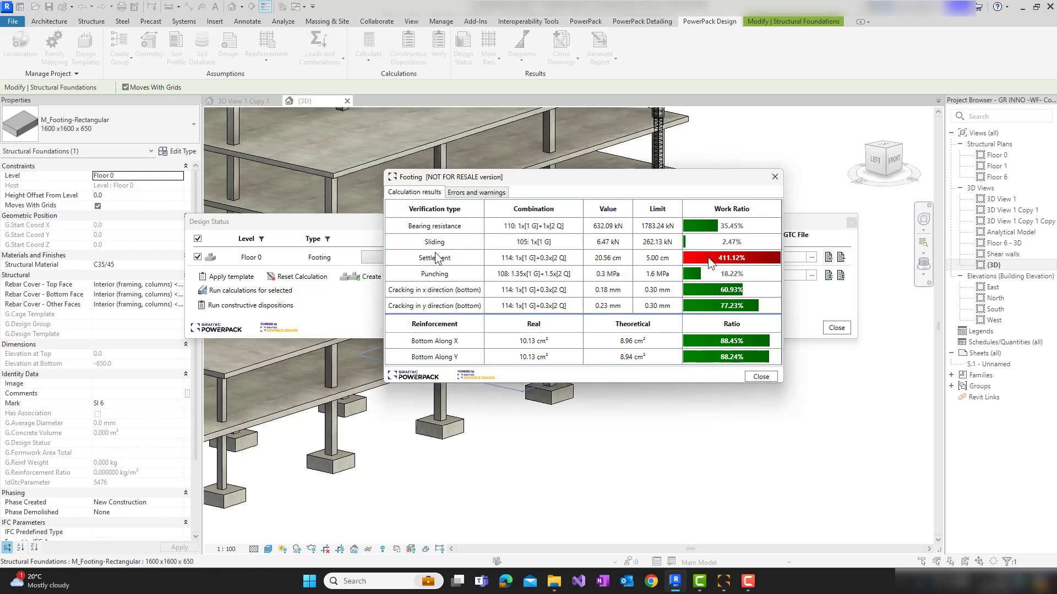
pyautogui.click(466, 195)
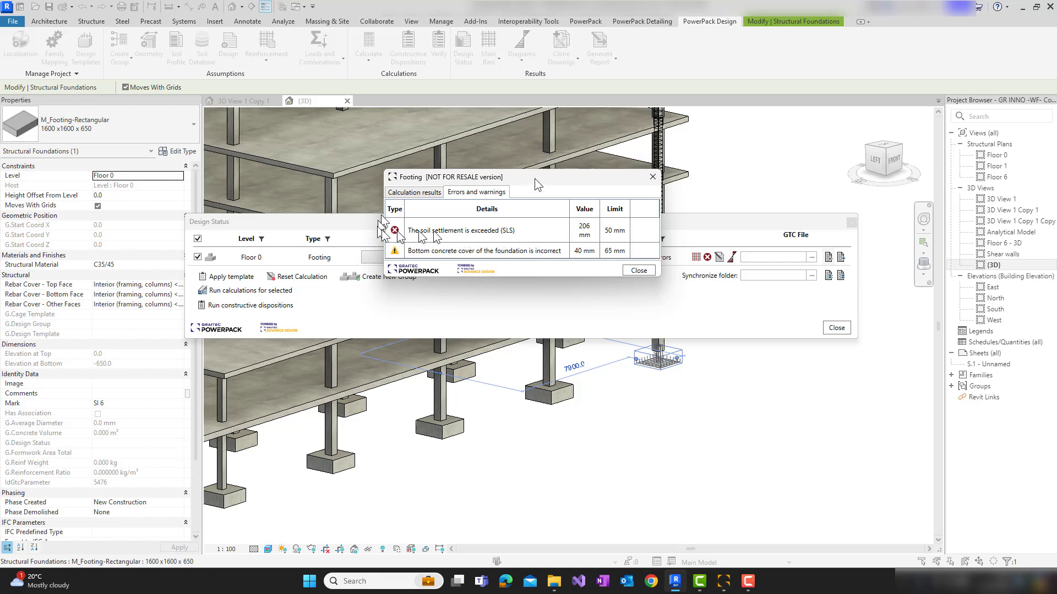
pyautogui.moveTo(534, 178); pyautogui.dragTo(593, 176)
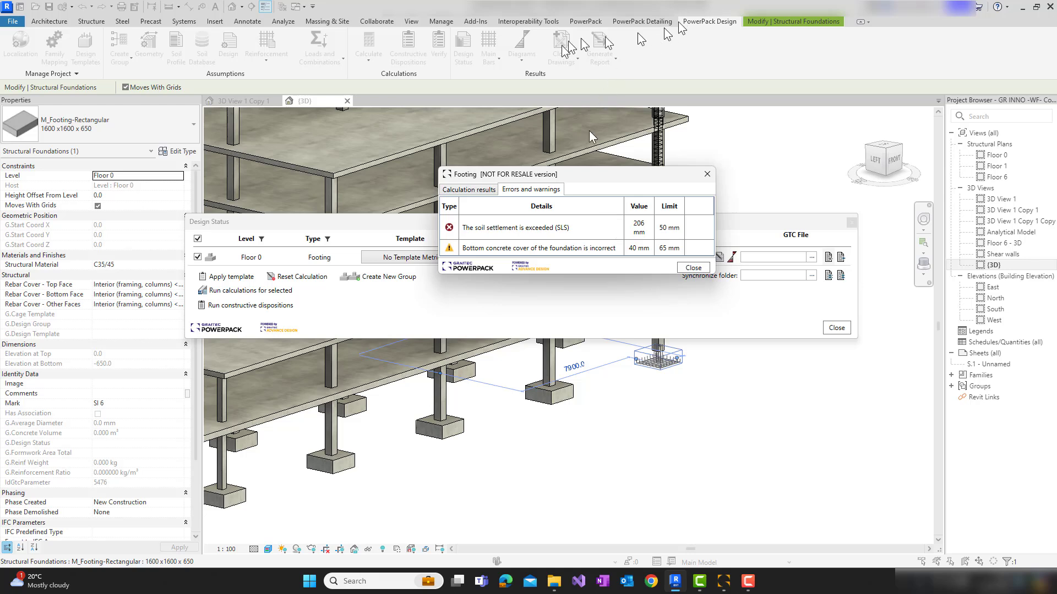
pyautogui.click(689, 270)
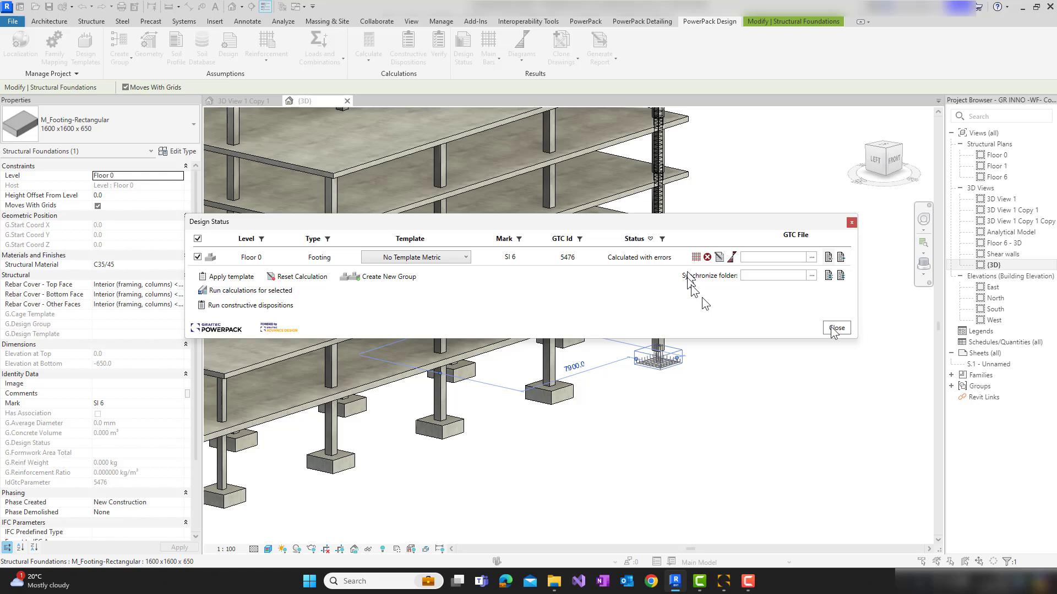
pyautogui.click(834, 328)
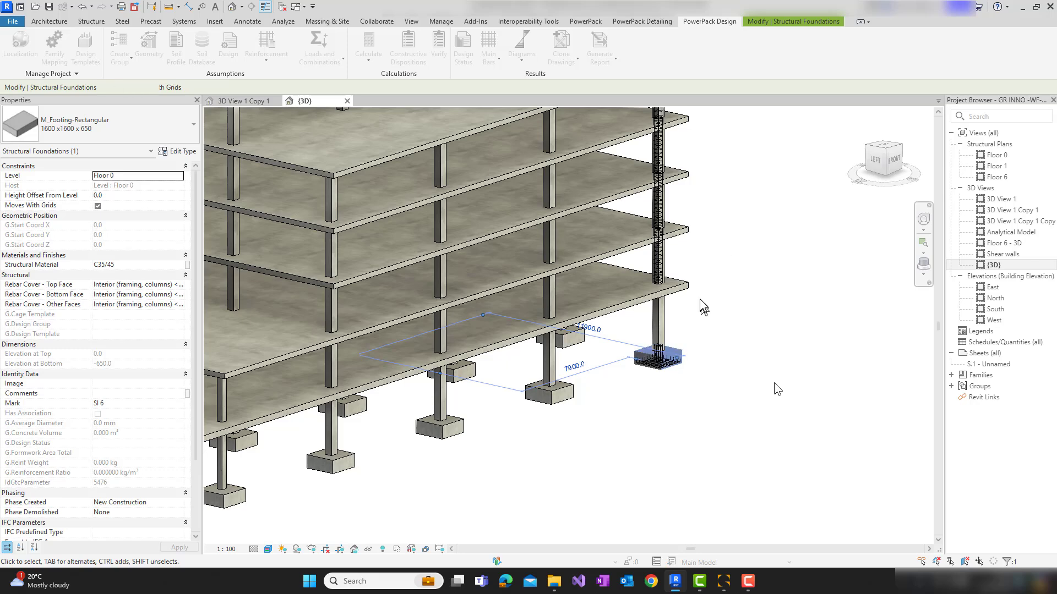
pyautogui.moveTo(699, 300); pyautogui.dragTo(791, 396, button='middle')
pyautogui.scroll(-3, 775, 387)
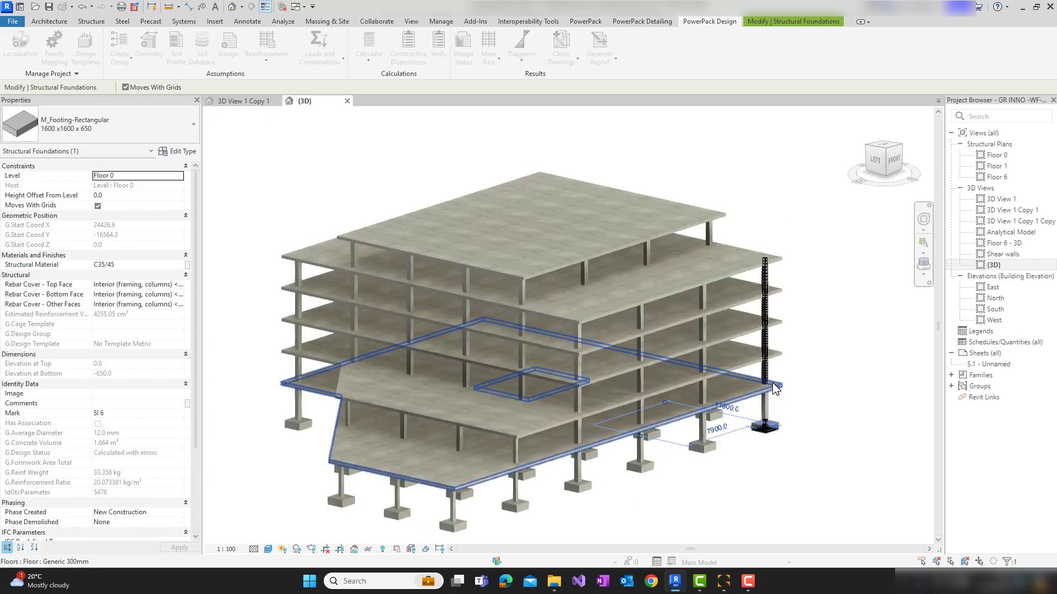